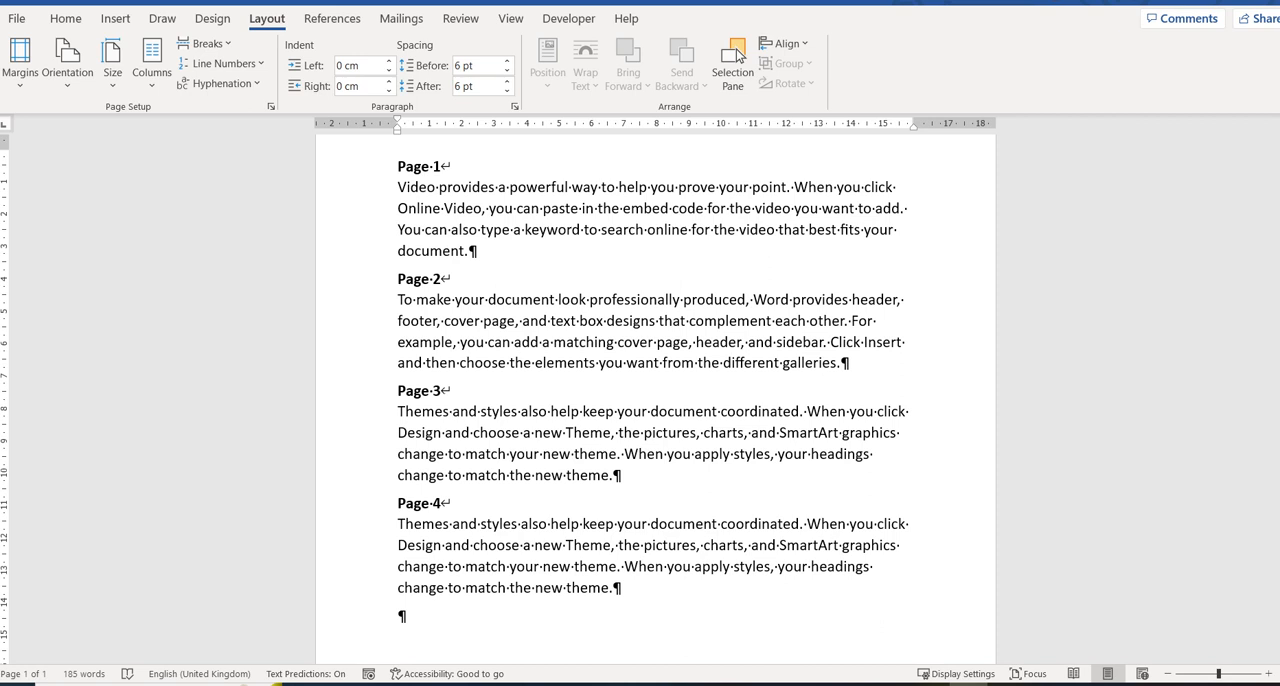
Insert a page break at the end of the Page 1 paragraph and remove the blank paragraph above the Page 2 heading.
key(Left)
click(115, 18)
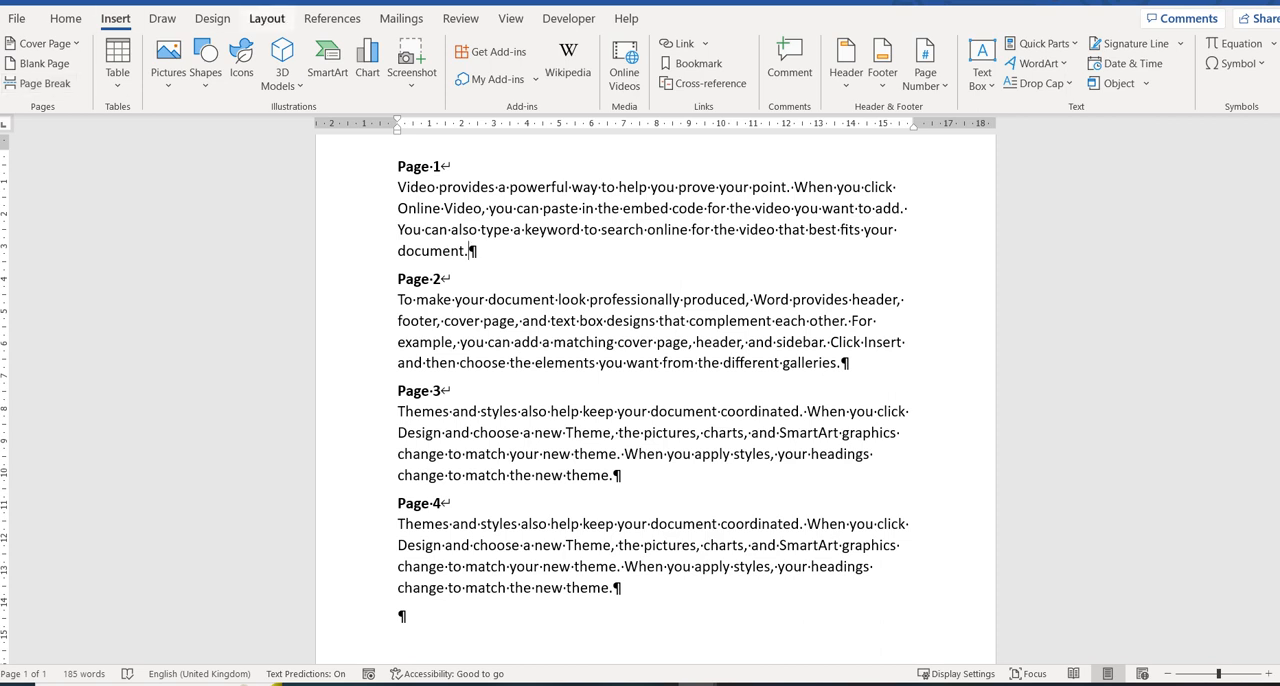
click(267, 18)
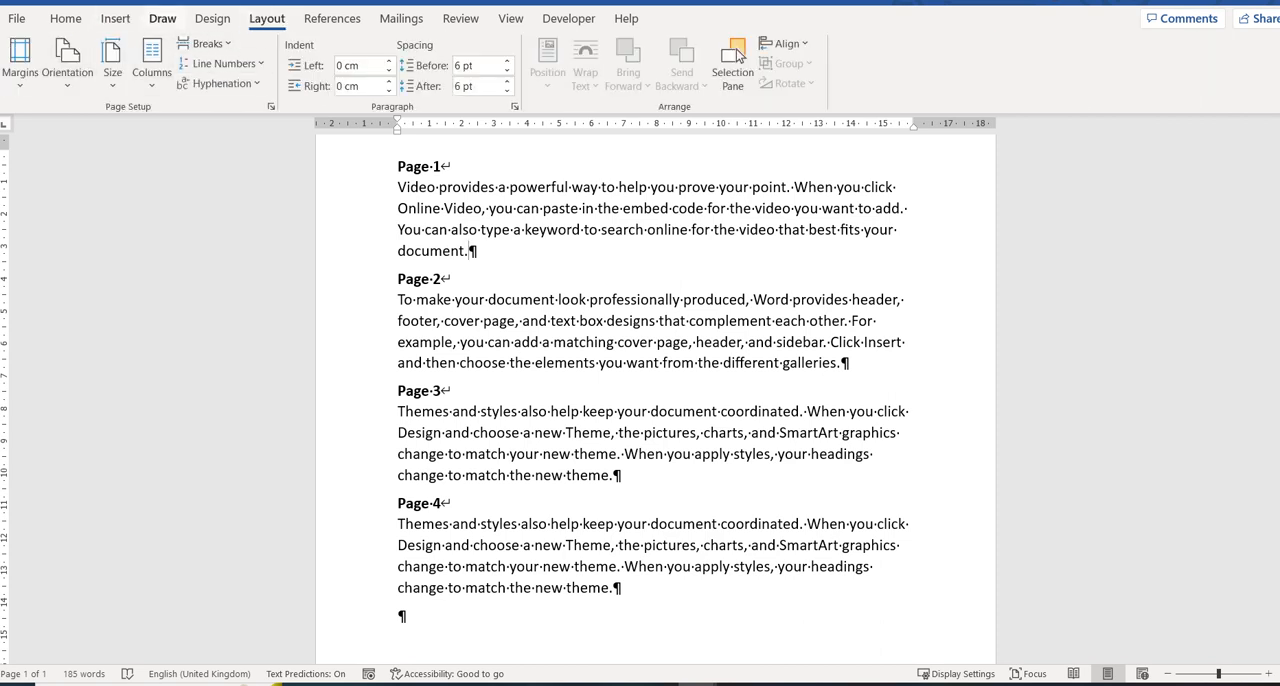
click(207, 43)
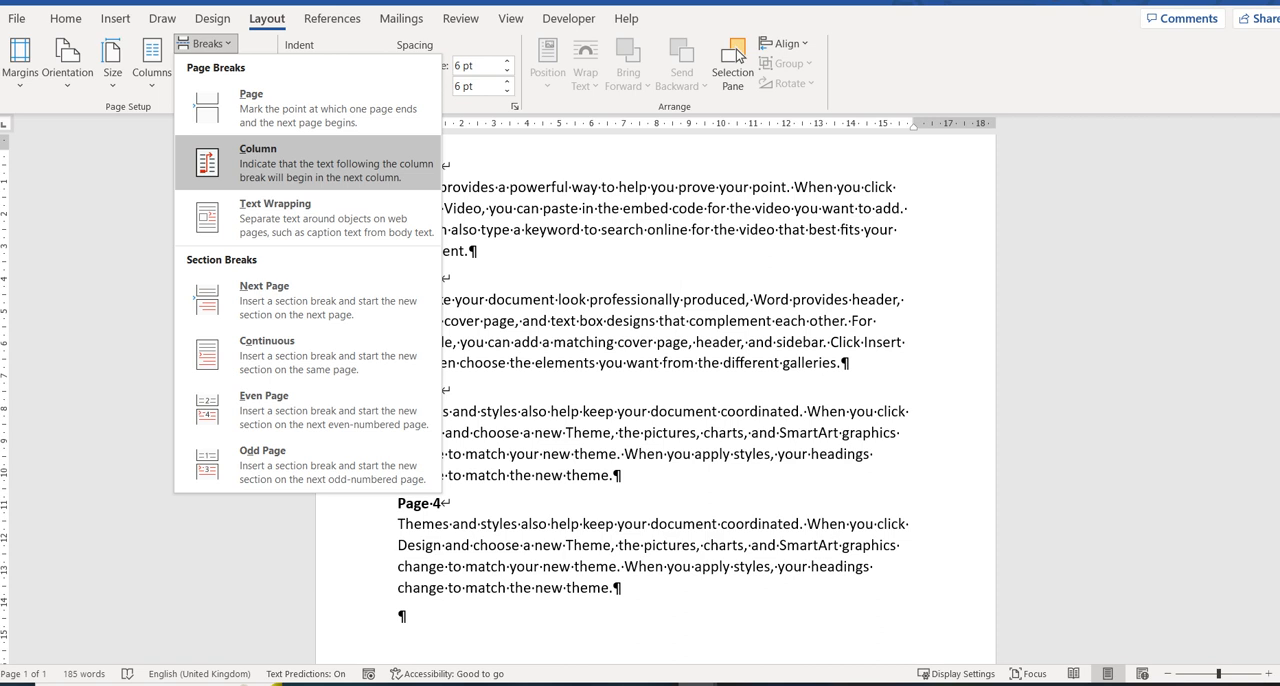
key(Up)
key(Return)
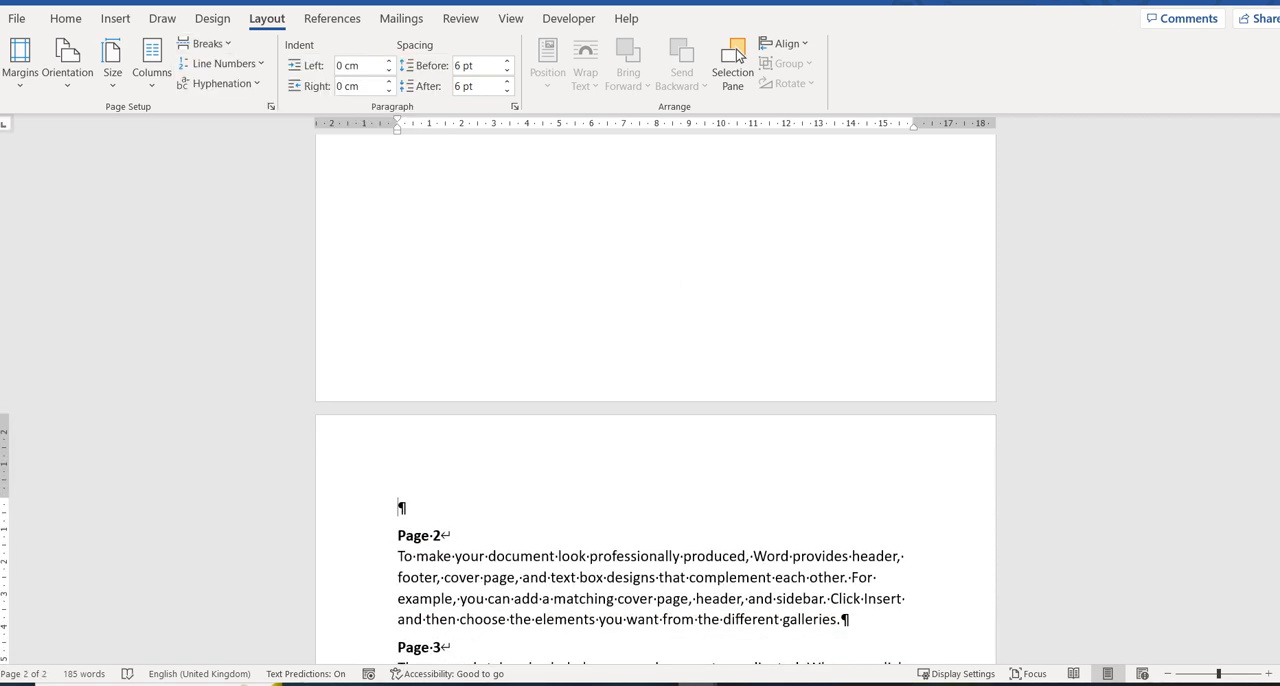
key(BackSpace)
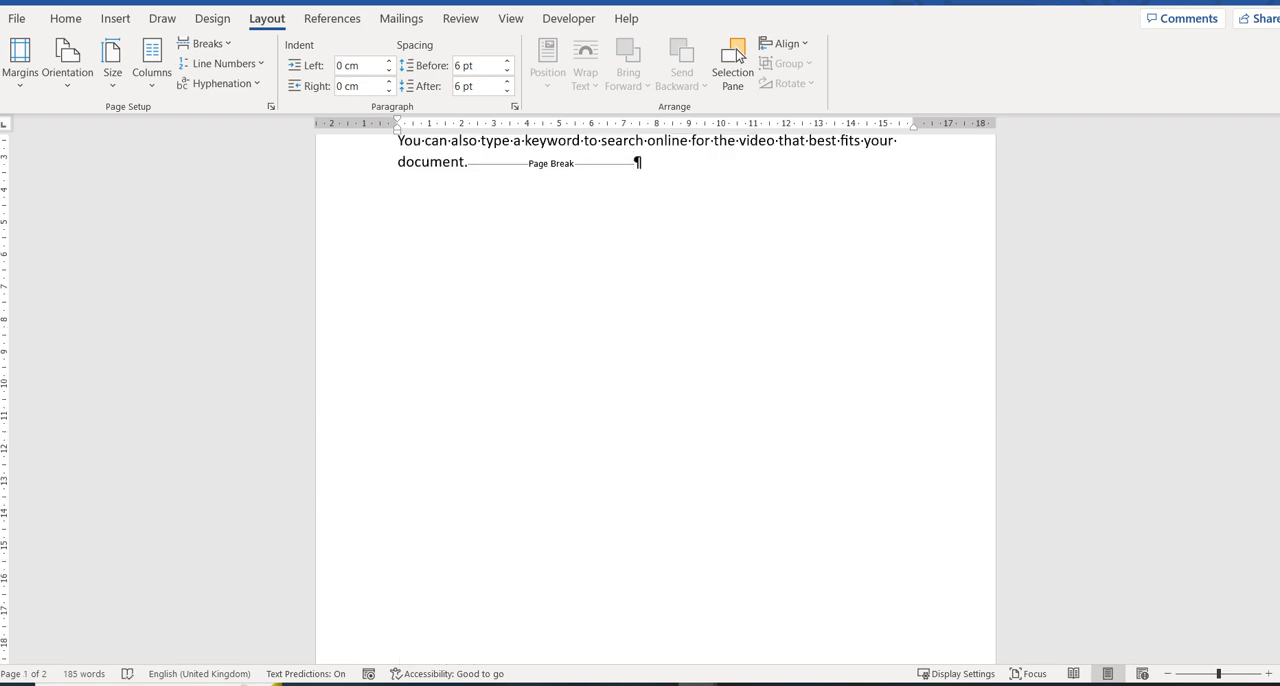
Set the page orientation to Landscape with the insertion point on page 1 and check which pages it affects.
scroll(656, 400, down, 11)
scroll(656, 400, up, 2)
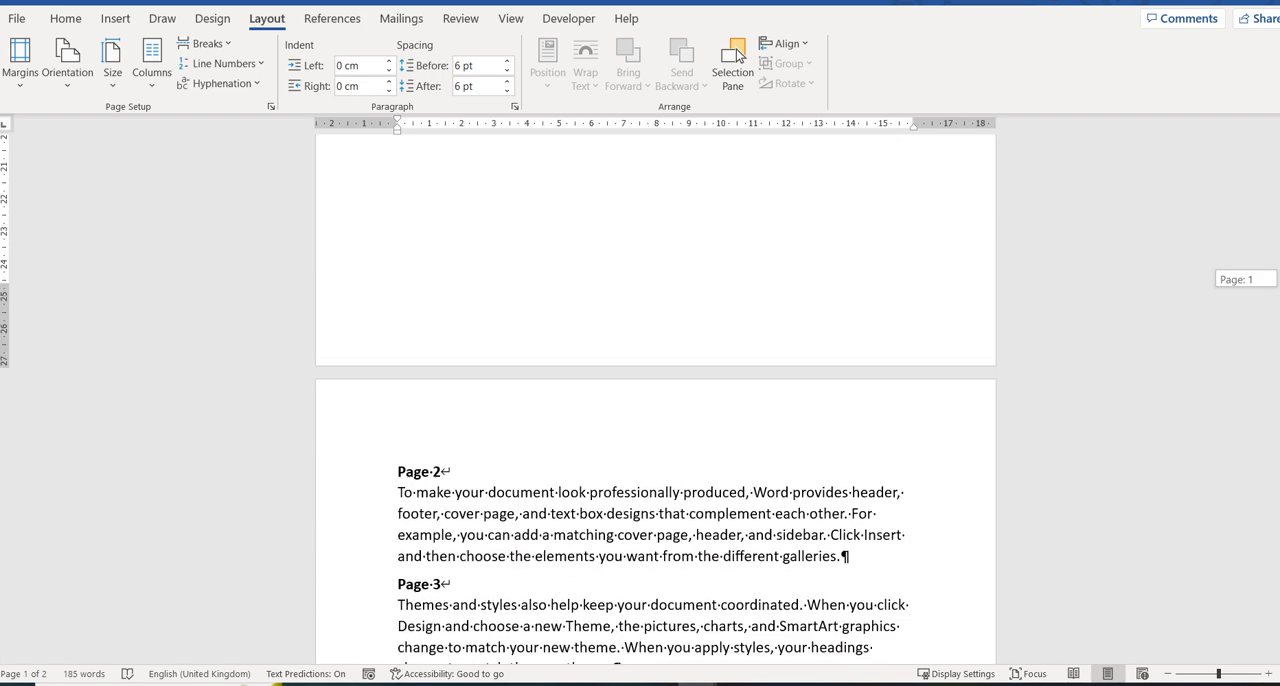
scroll(736, 55, up, 10)
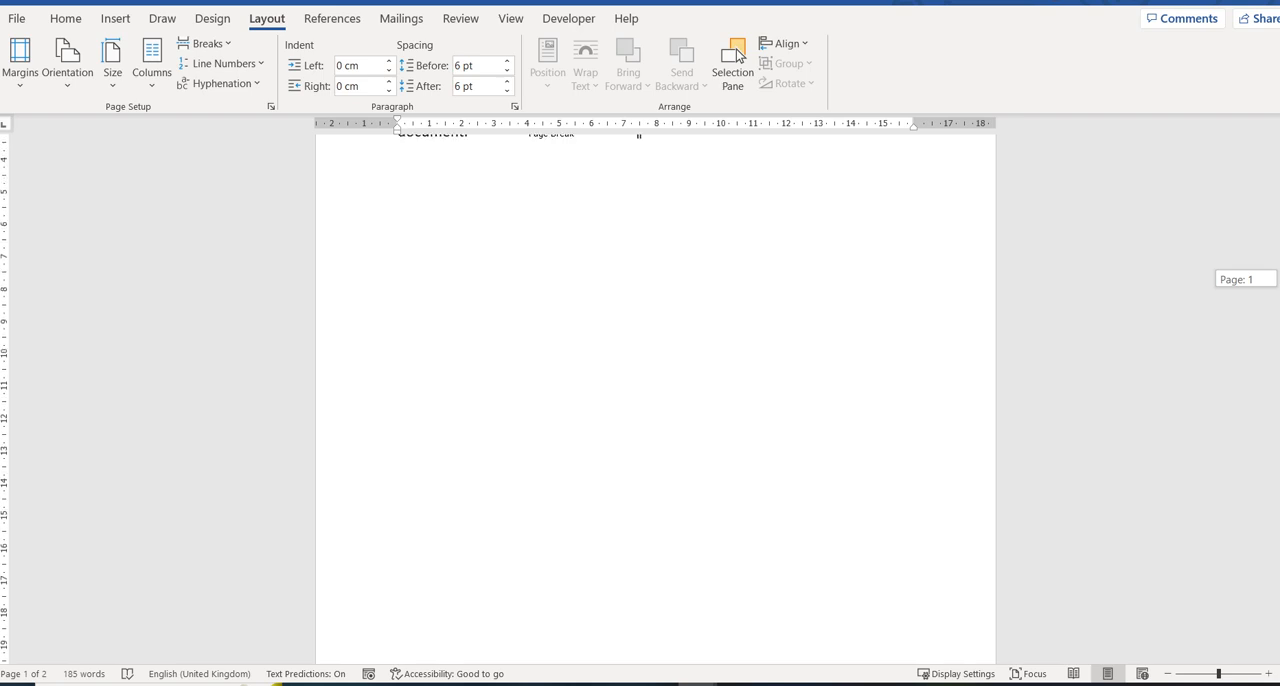
scroll(736, 55, up, 3)
scroll(740, 55, up, 1)
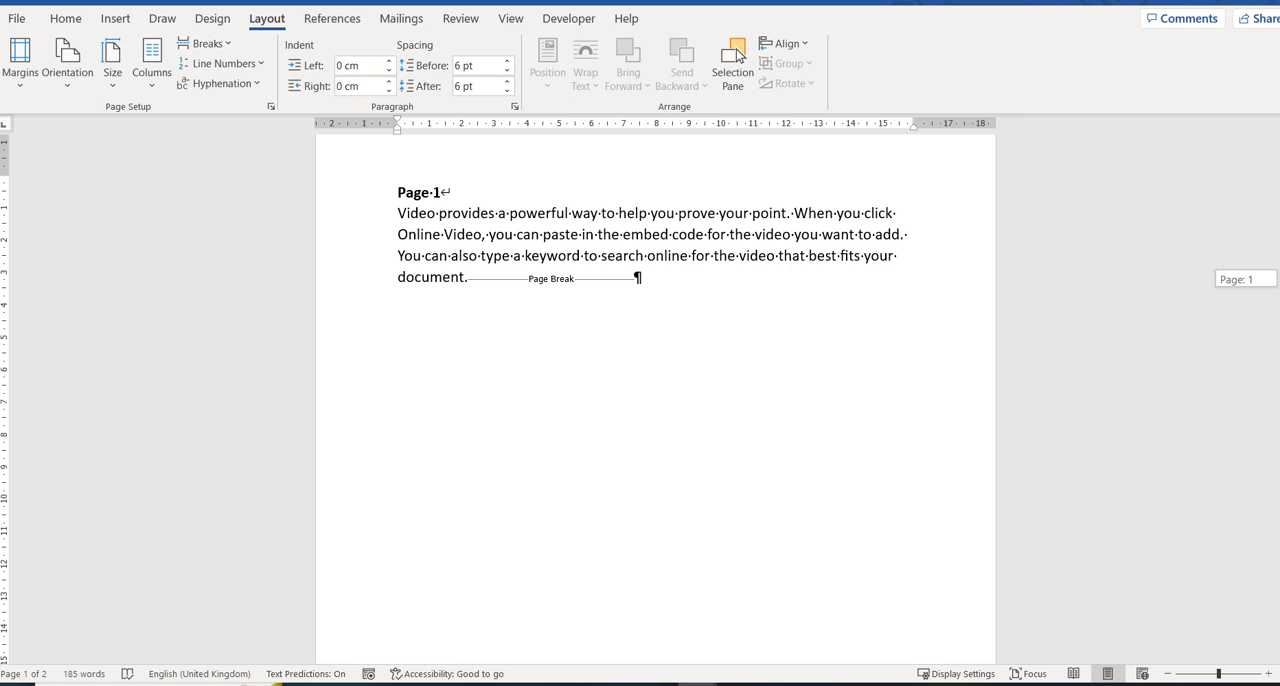
scroll(736, 55, down, 1)
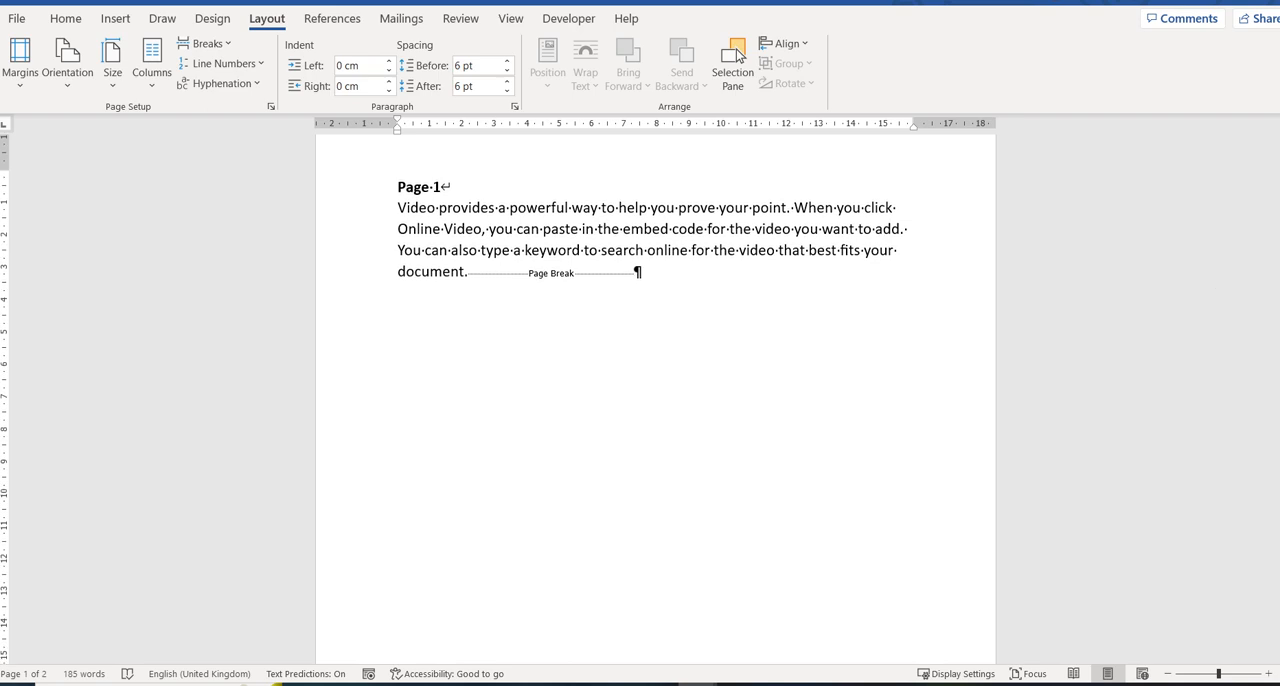
click(67, 62)
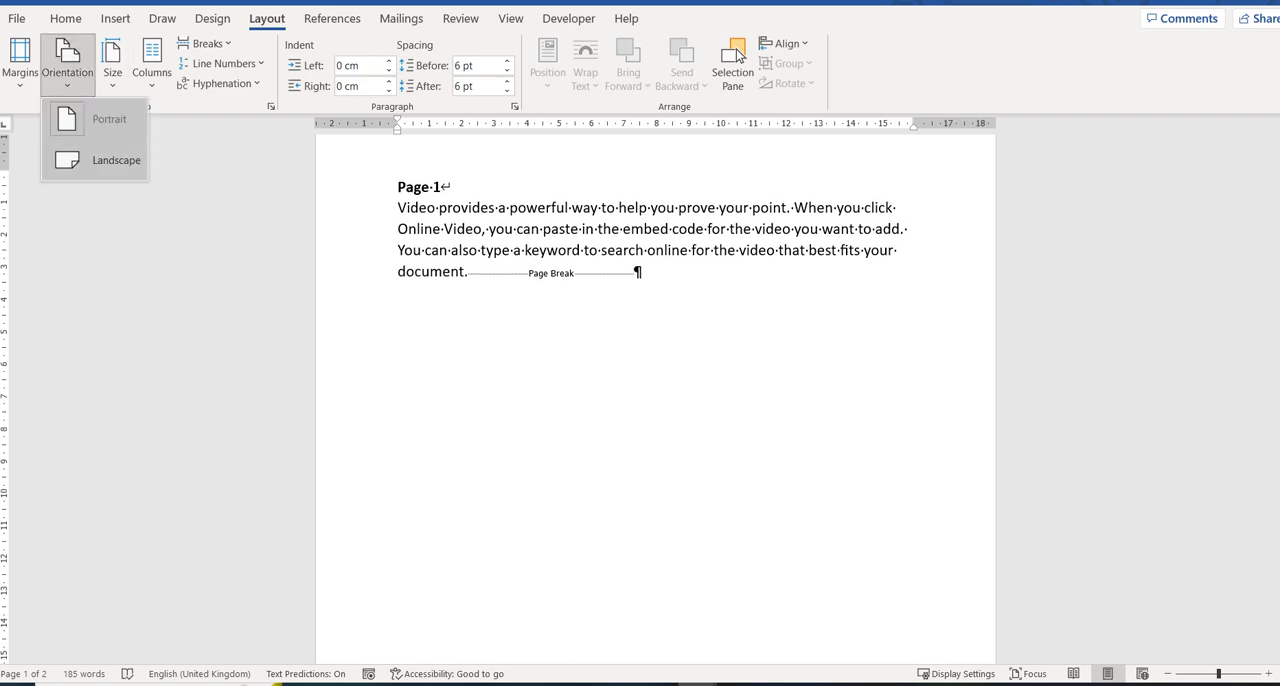
click(115, 160)
scroll(656, 399, down, 3)
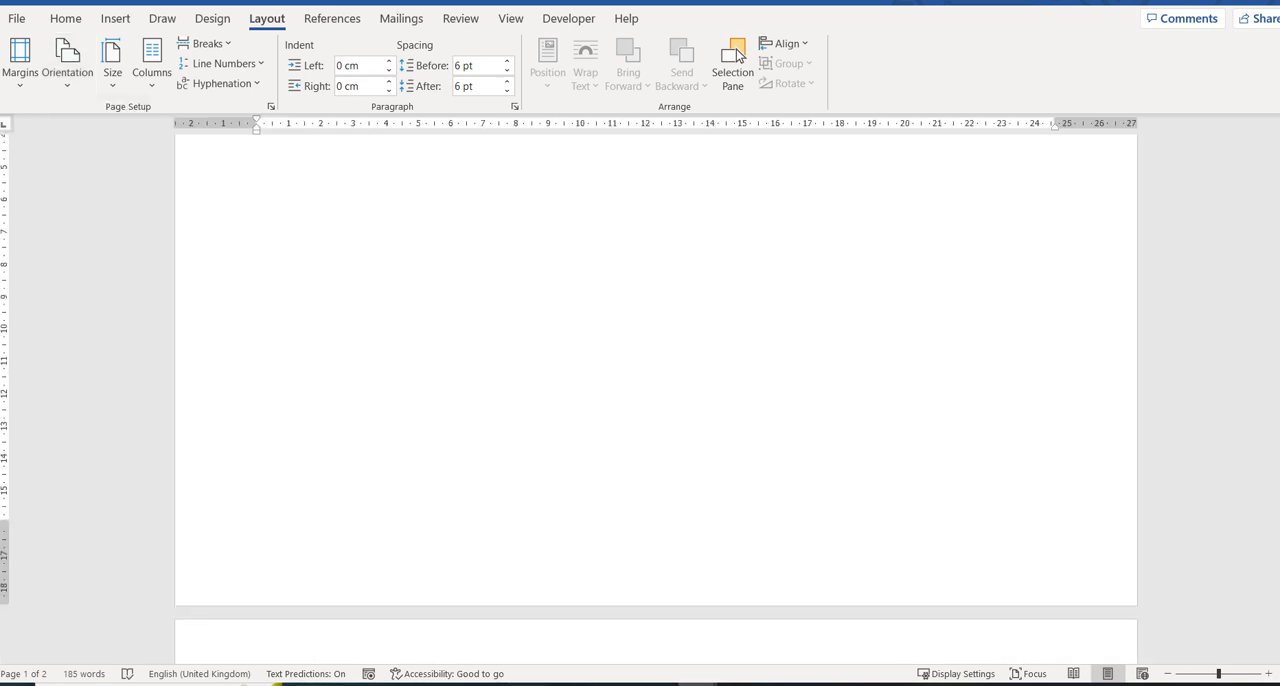
scroll(656, 399, up, 2)
scroll(736, 55, down, 5)
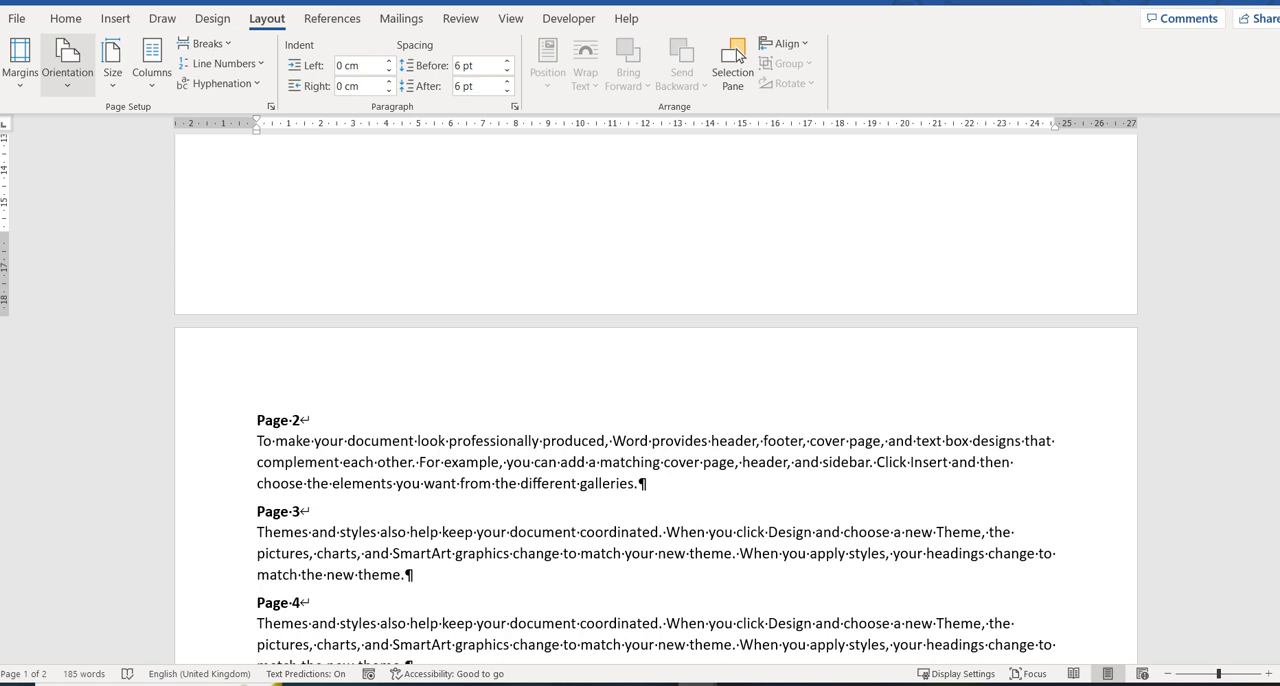
Return the page orientation of the whole document to Portrait.
click(67, 60)
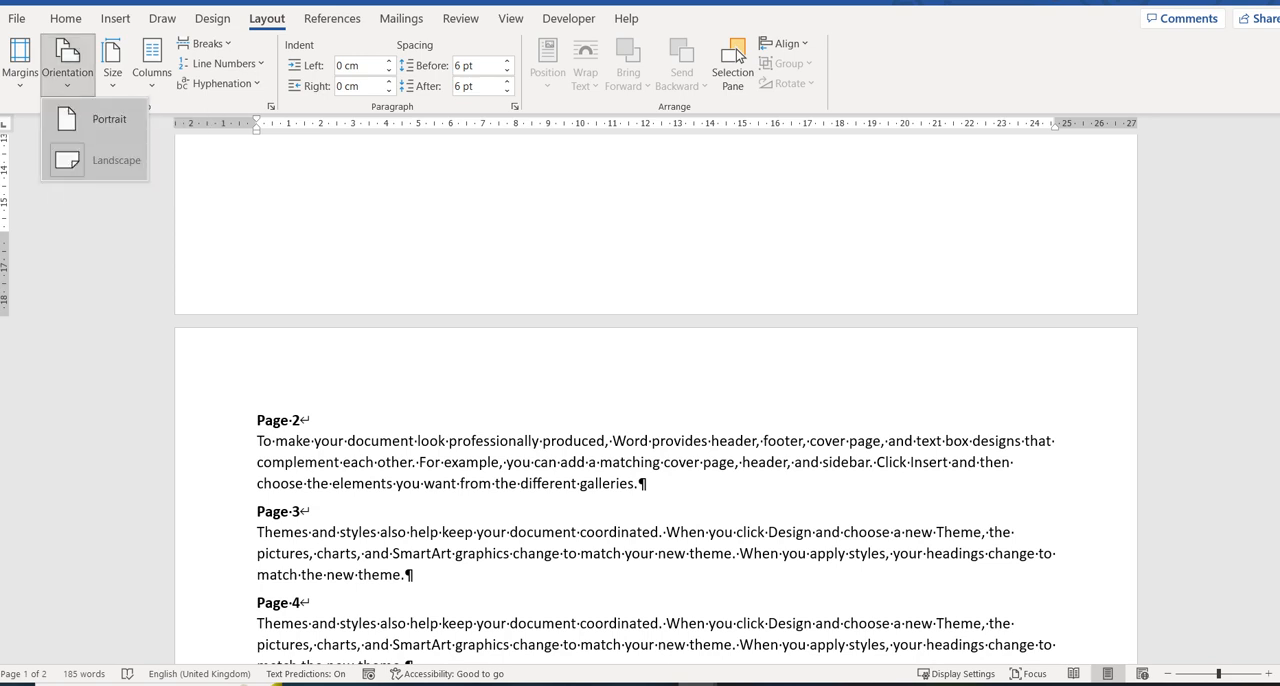
click(96, 119)
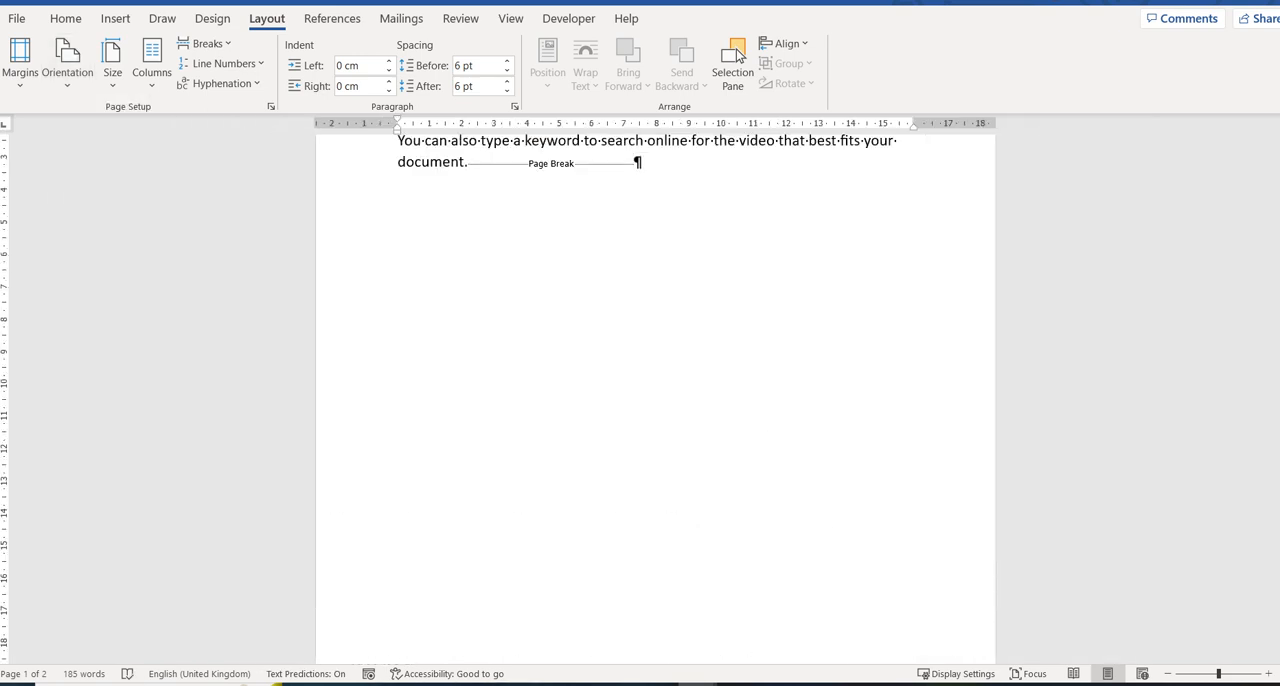
scroll(655, 400, down, 2)
scroll(655, 400, down, 8)
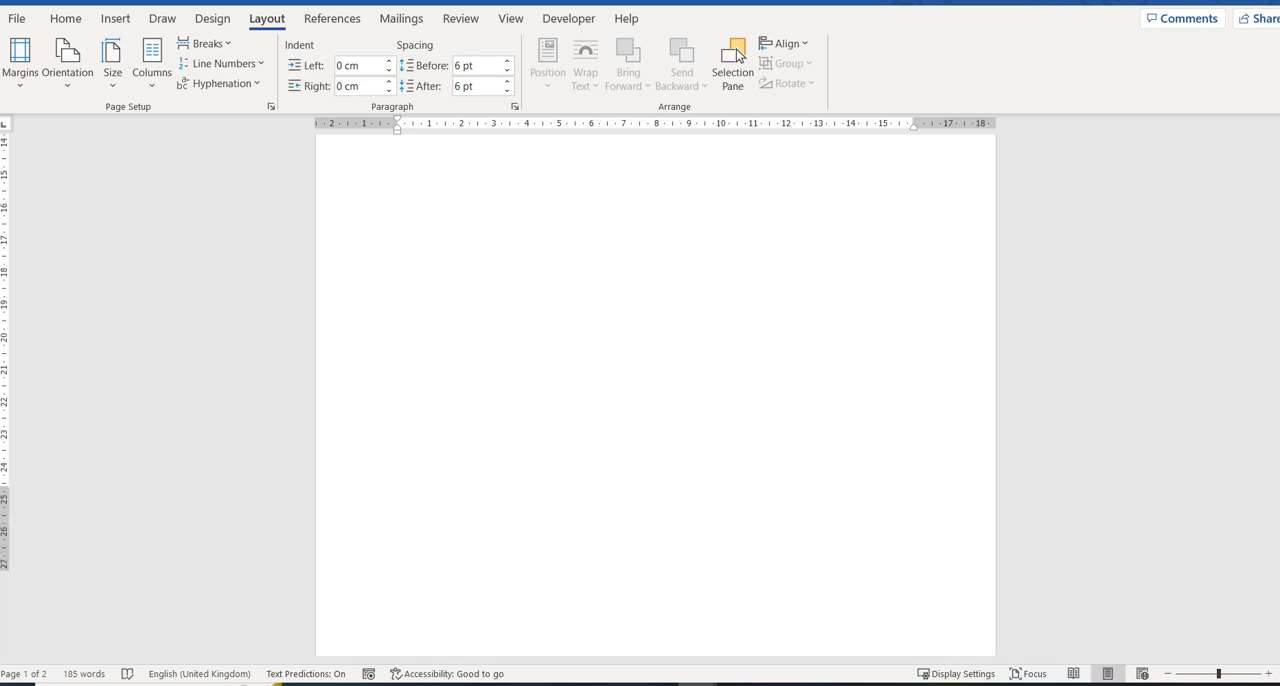
scroll(737, 55, down, 3)
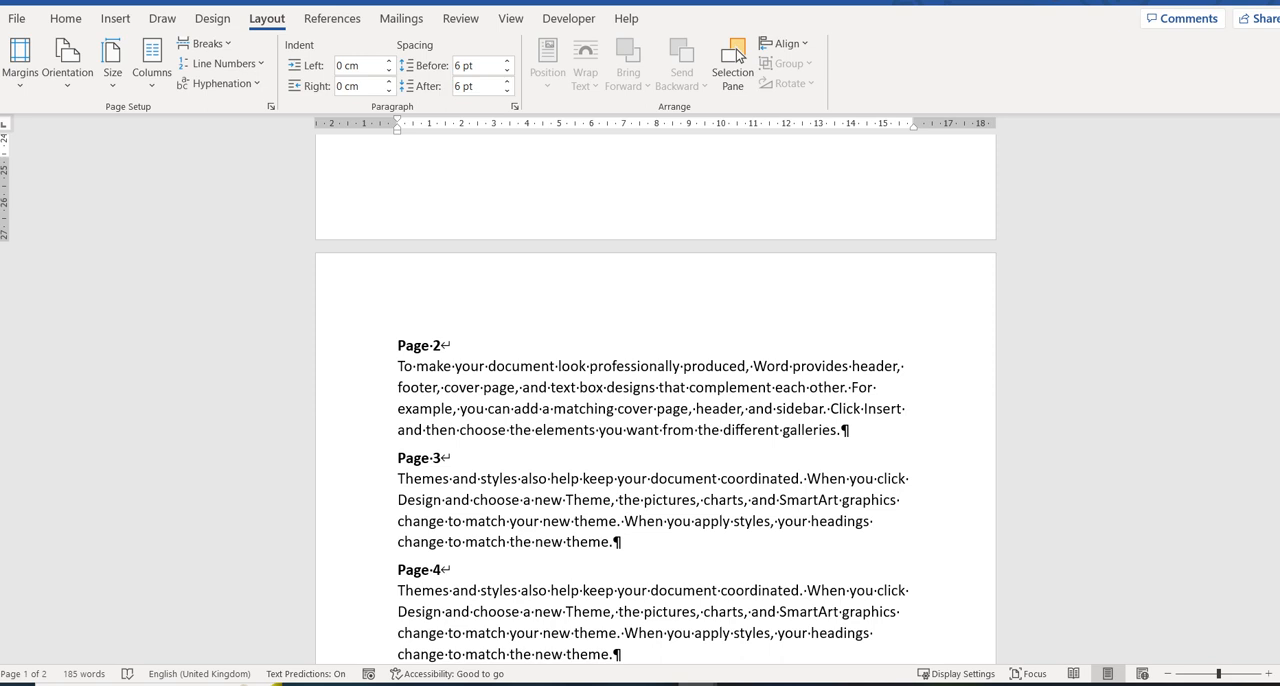
Insert a Next Page section break at the end of the Page 2 paragraph.
click(841, 430)
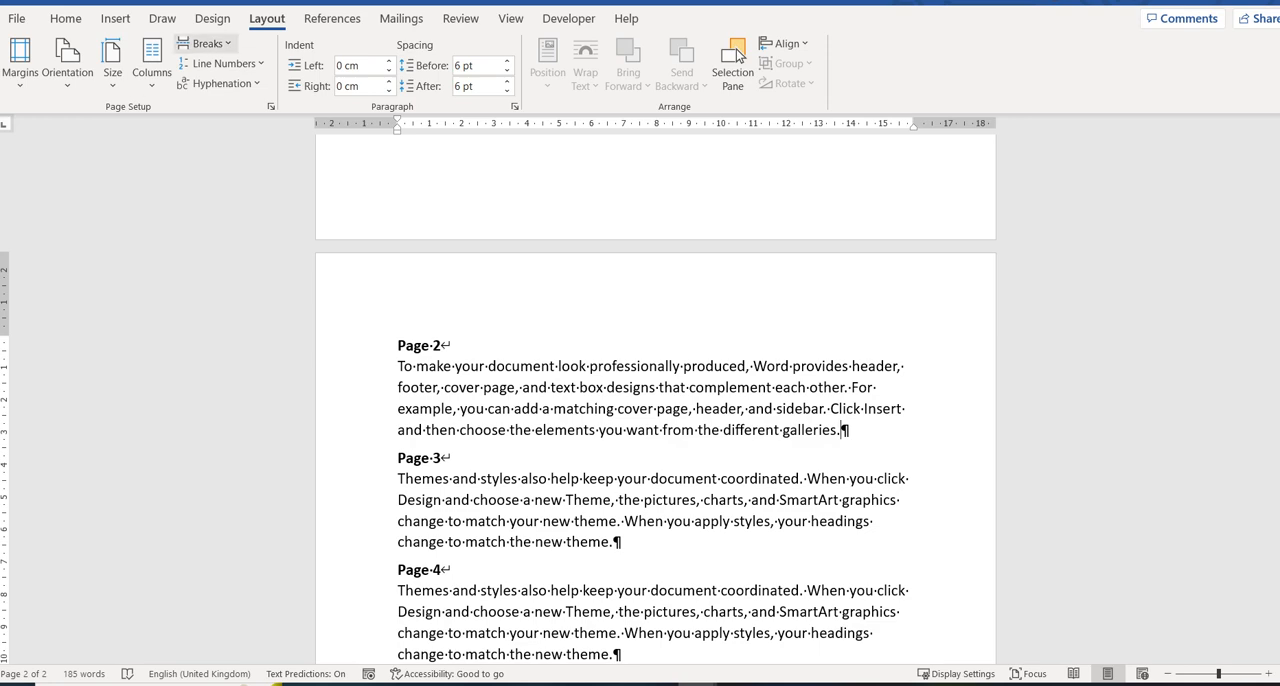
click(205, 43)
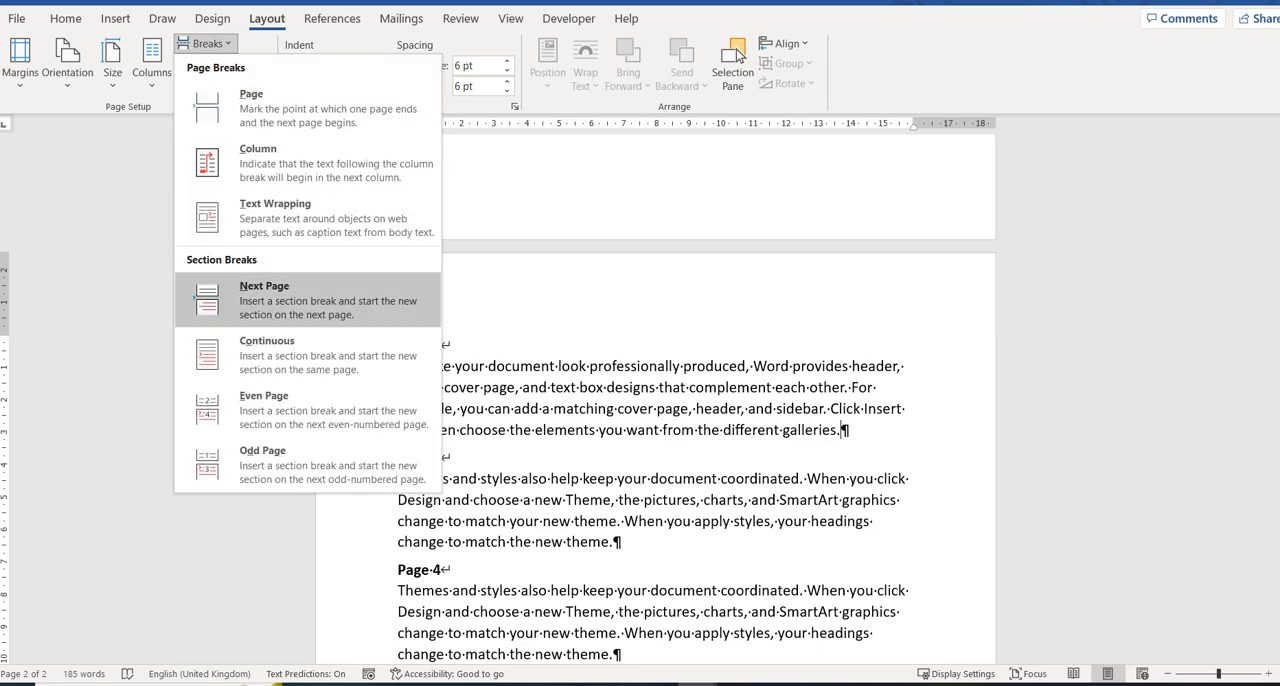
click(290, 300)
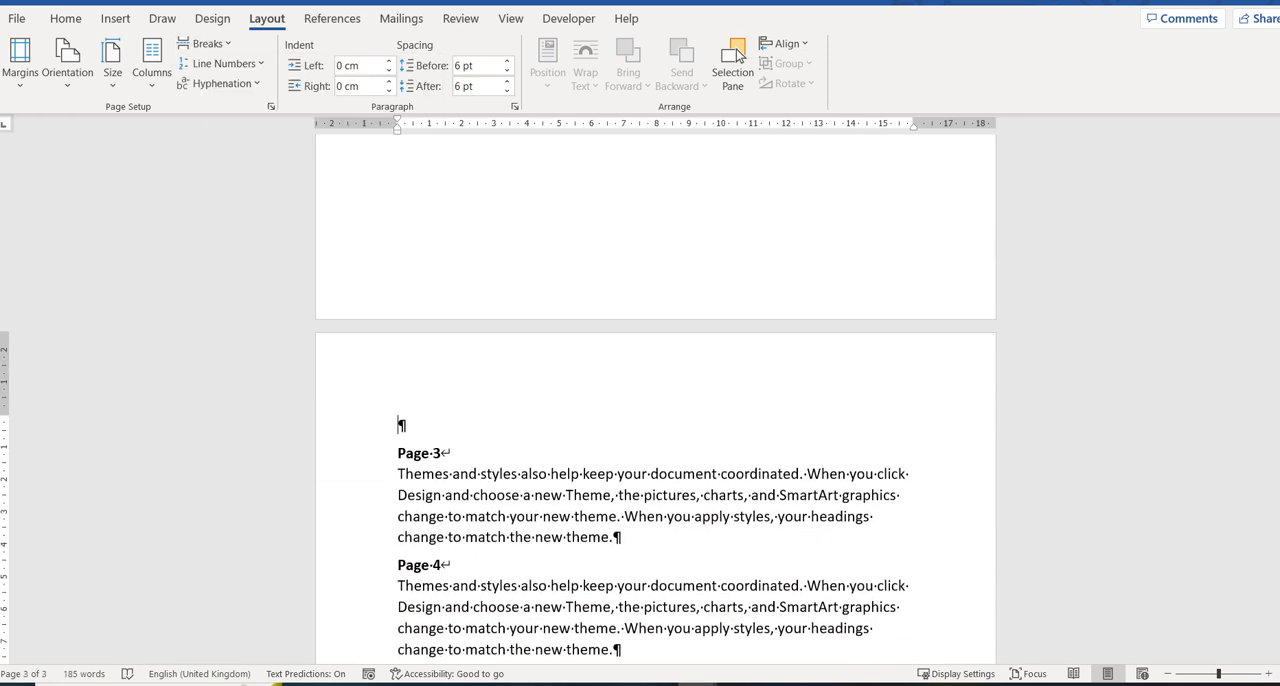
key(Left)
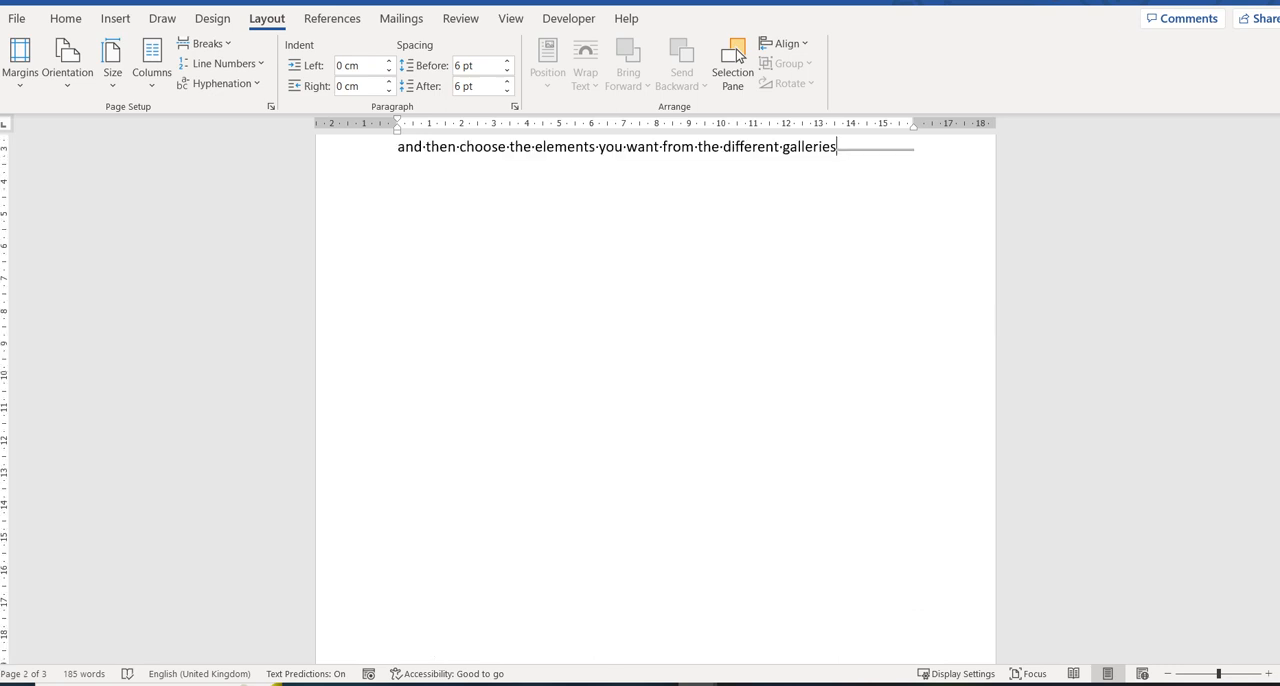
Insert a Next Page section break at the end of the Page 3 paragraph, before the Page 4 heading.
scroll(739, 55, down, 10)
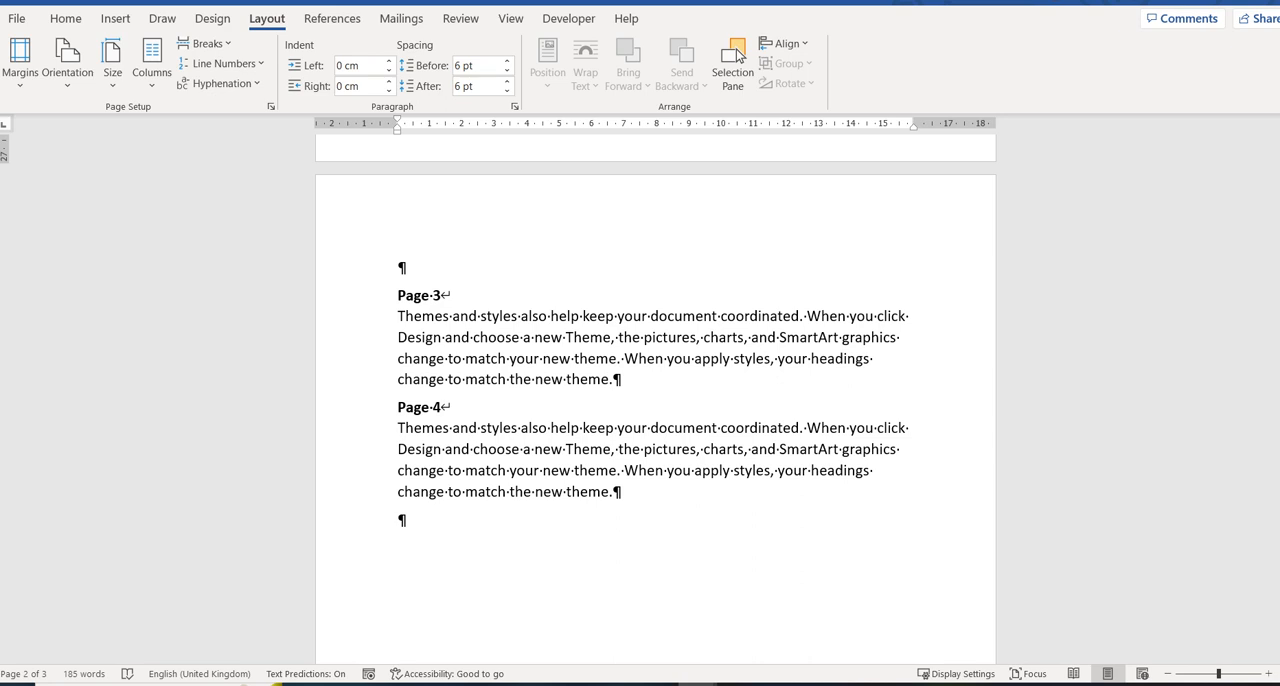
click(614, 380)
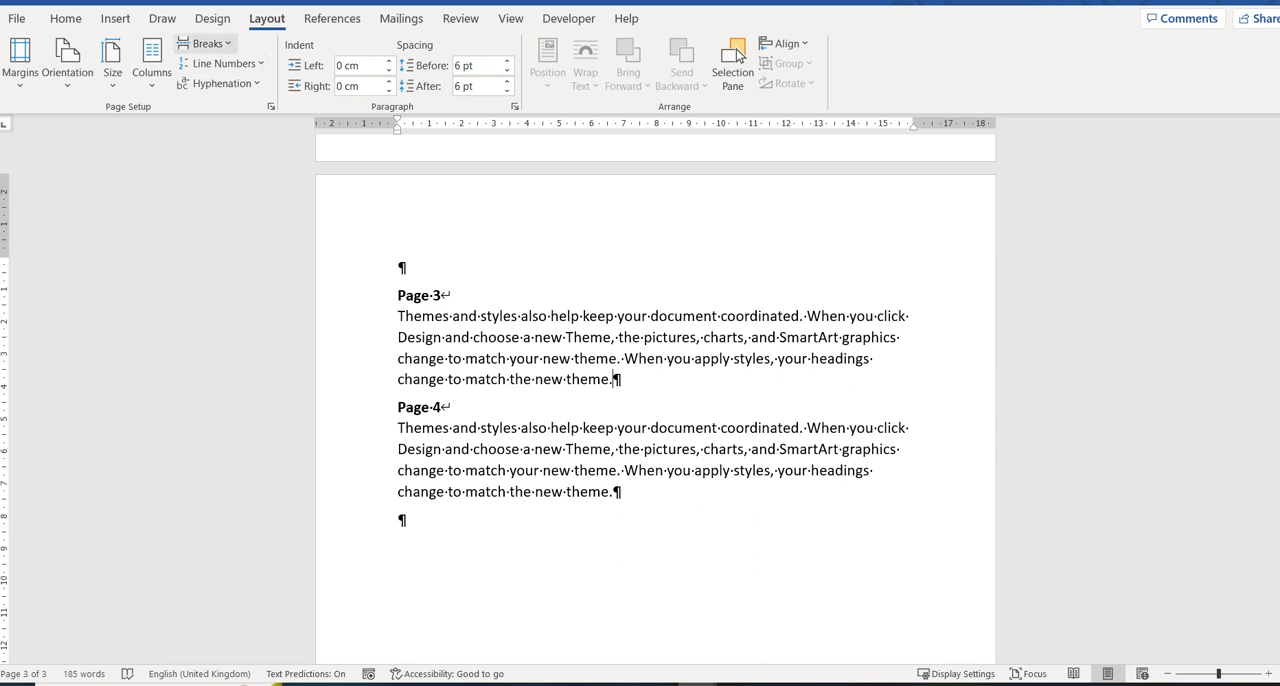
click(206, 44)
key(Down)
key(Down)
key(Down)
key(Down)
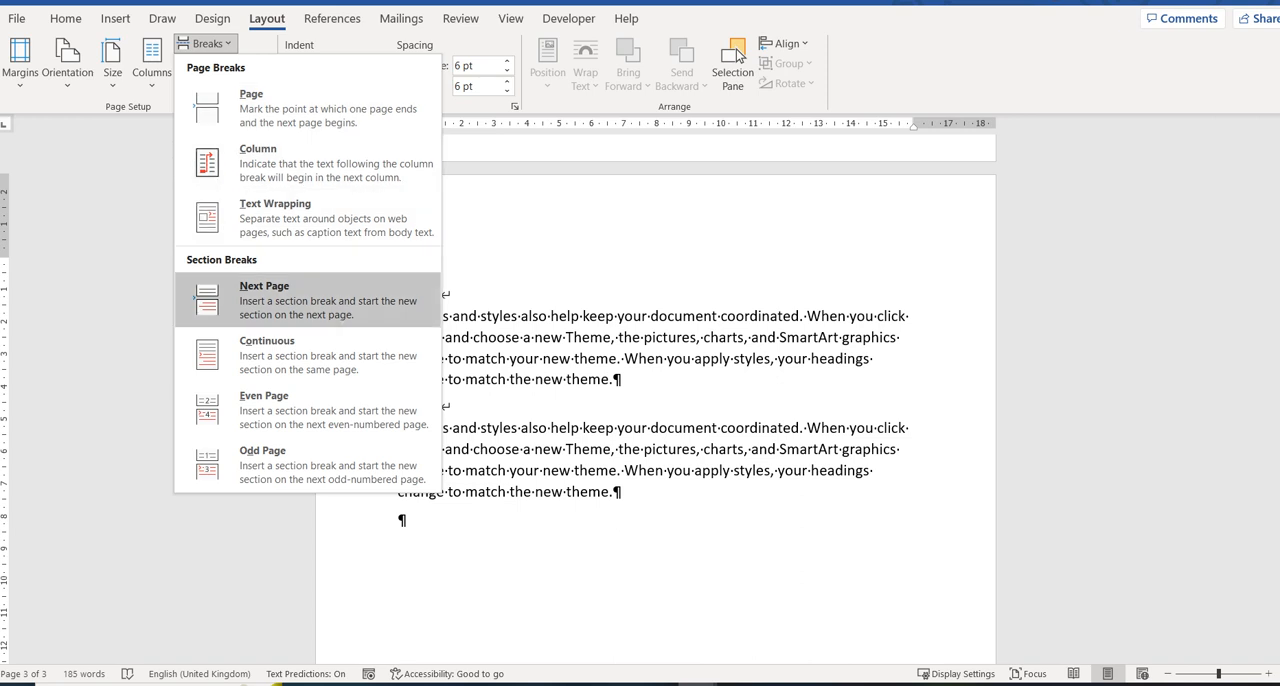
key(Return)
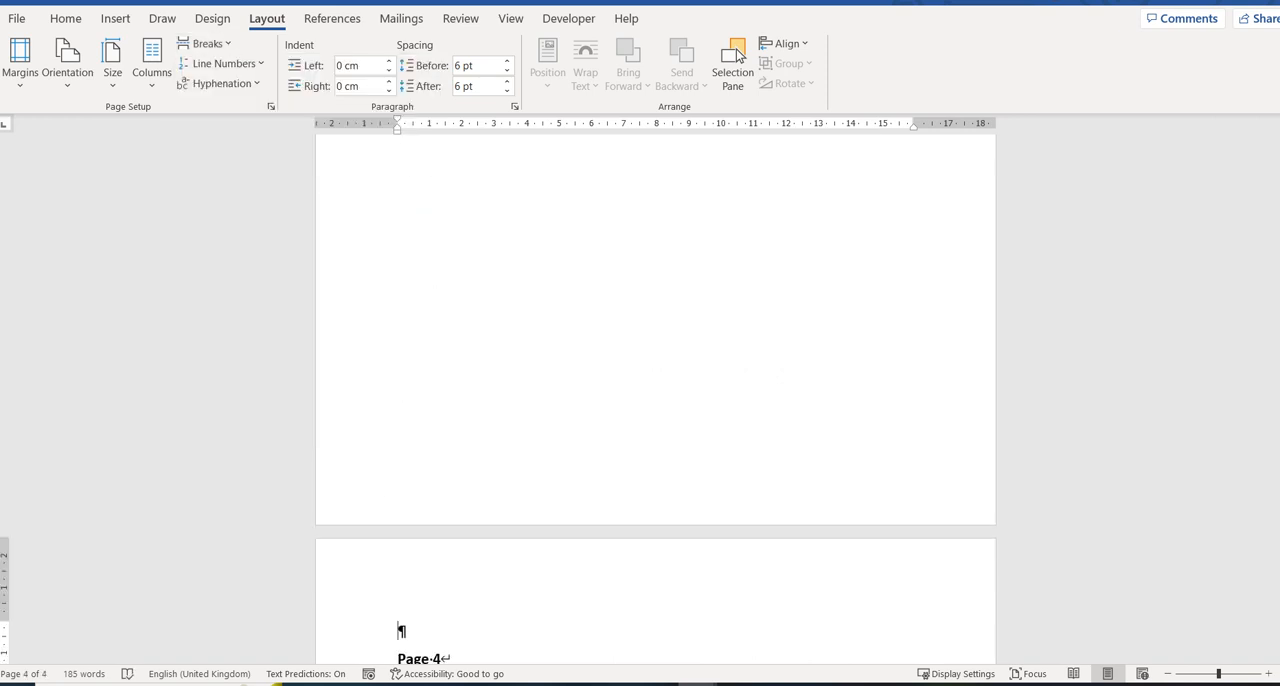
Remove the blank paragraph above the Page 3 heading.
scroll(738, 55, up, 8)
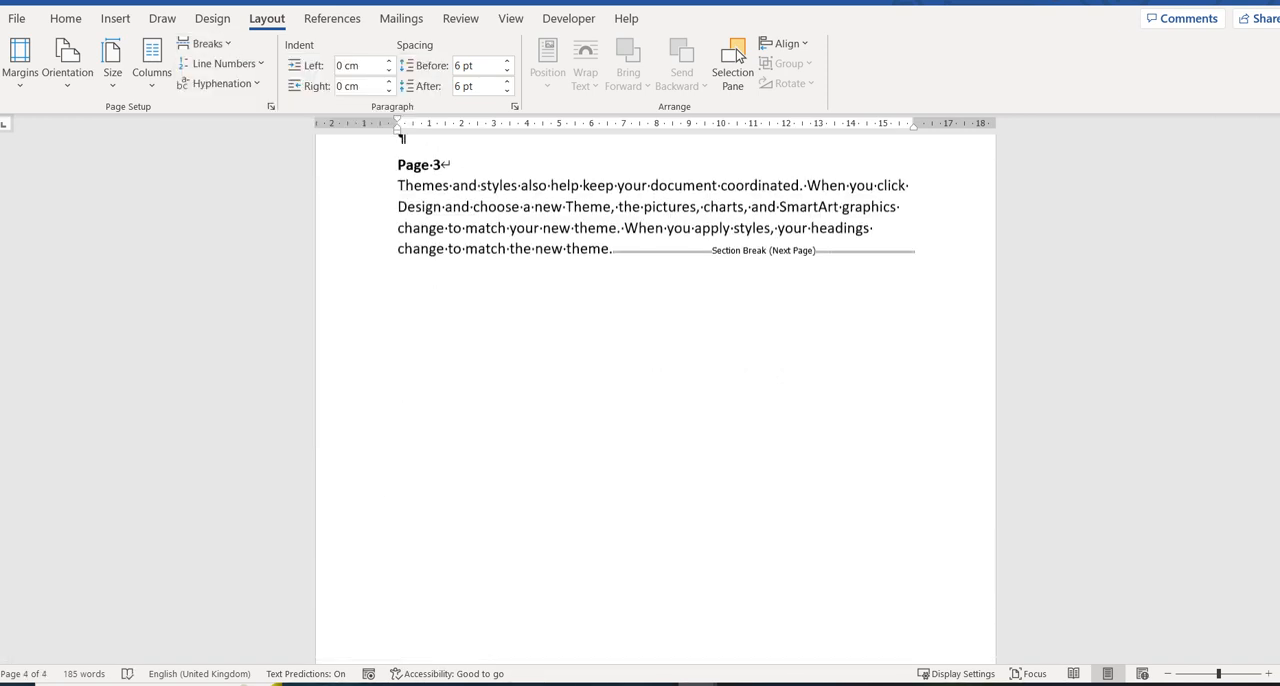
scroll(738, 55, down, 3)
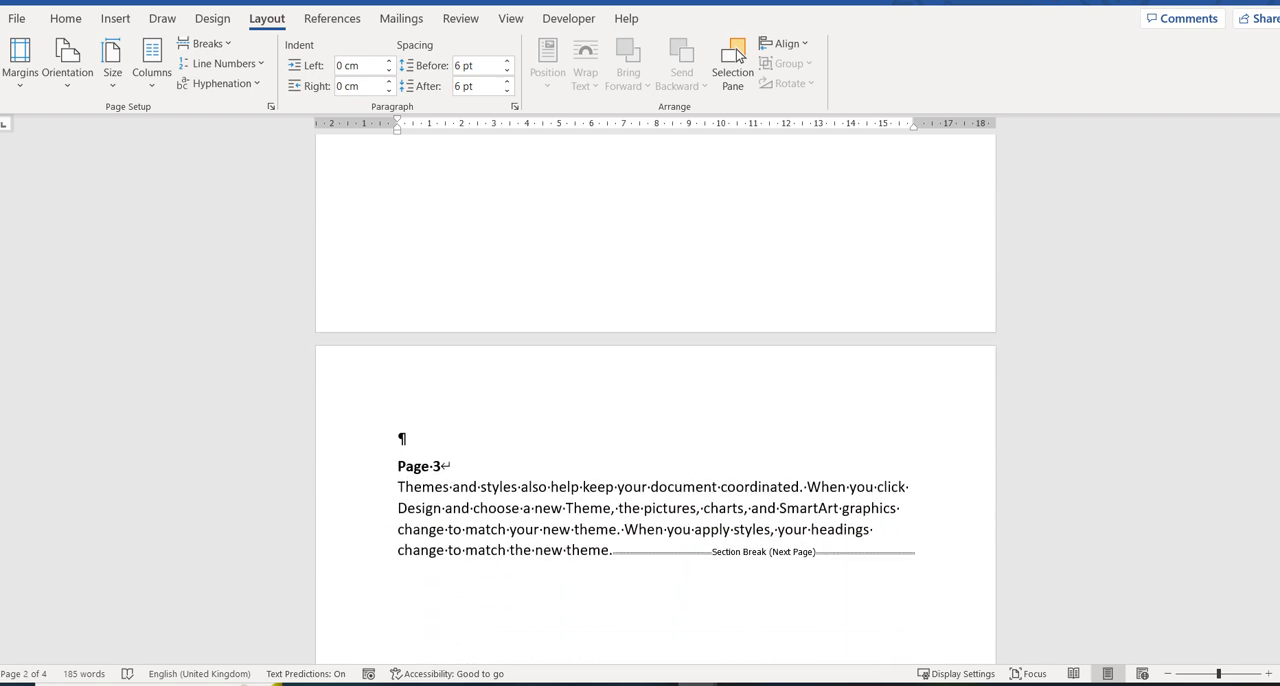
key(Left)
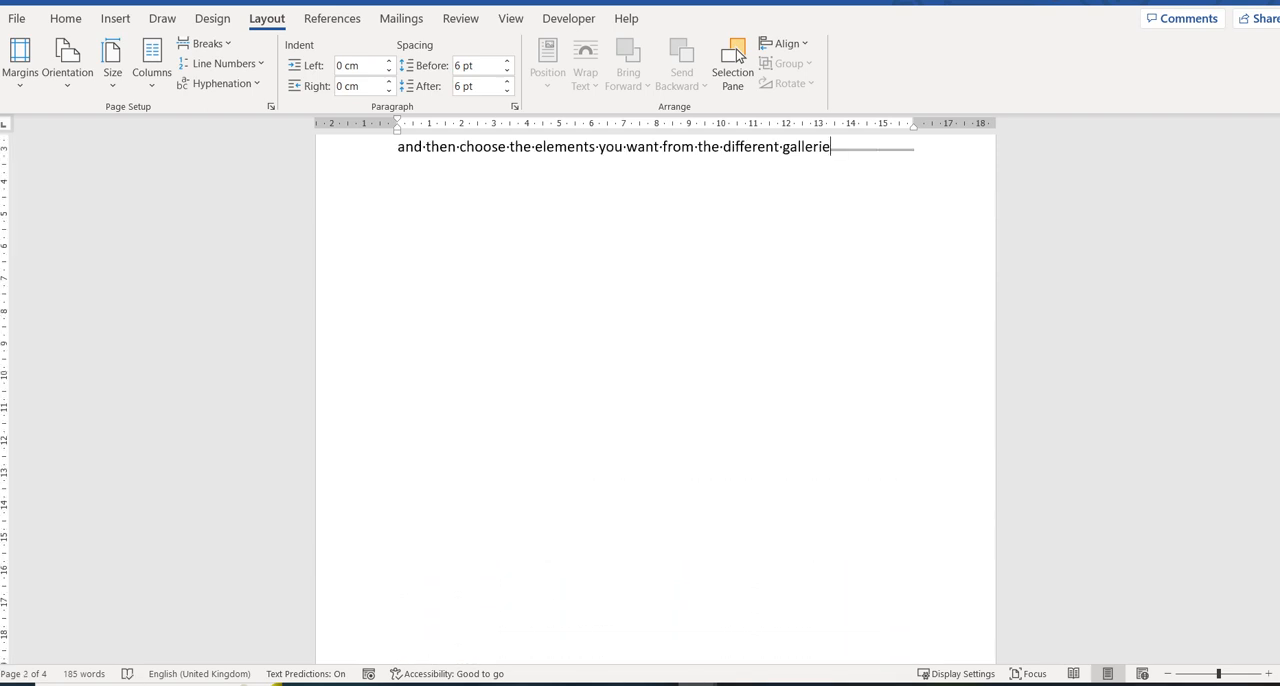
scroll(738, 55, down, 5)
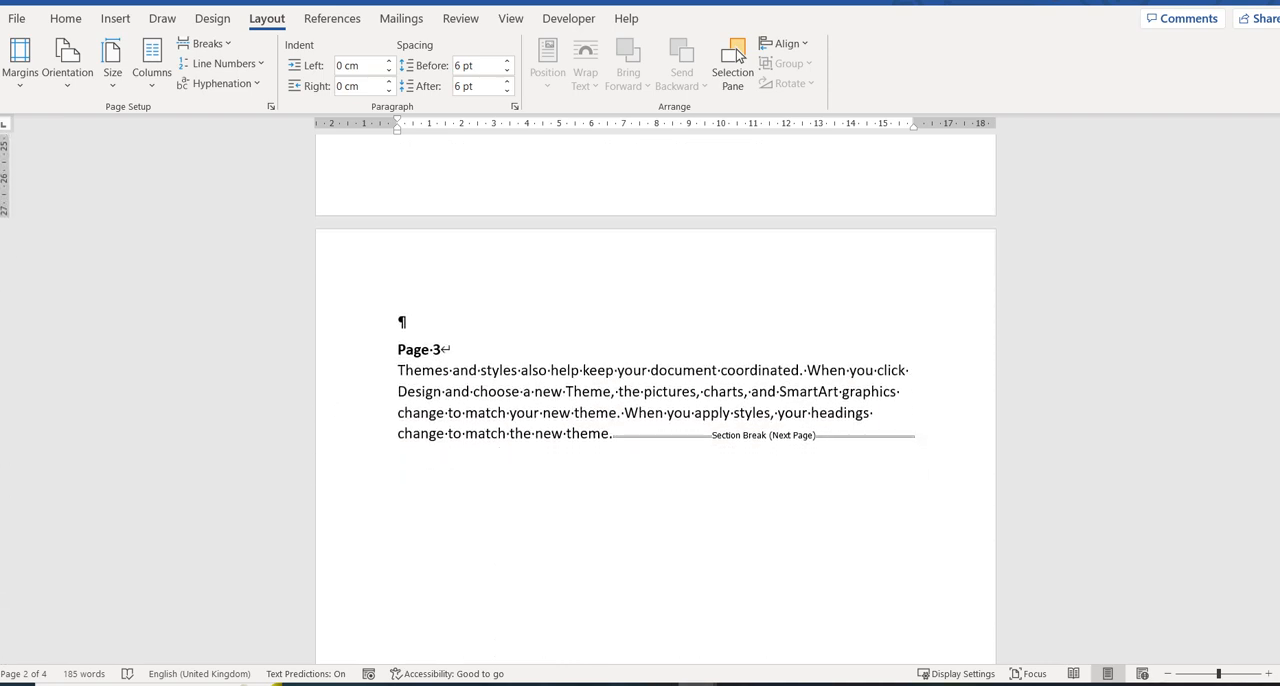
key(Right)
key(Right)
key(BackSpace)
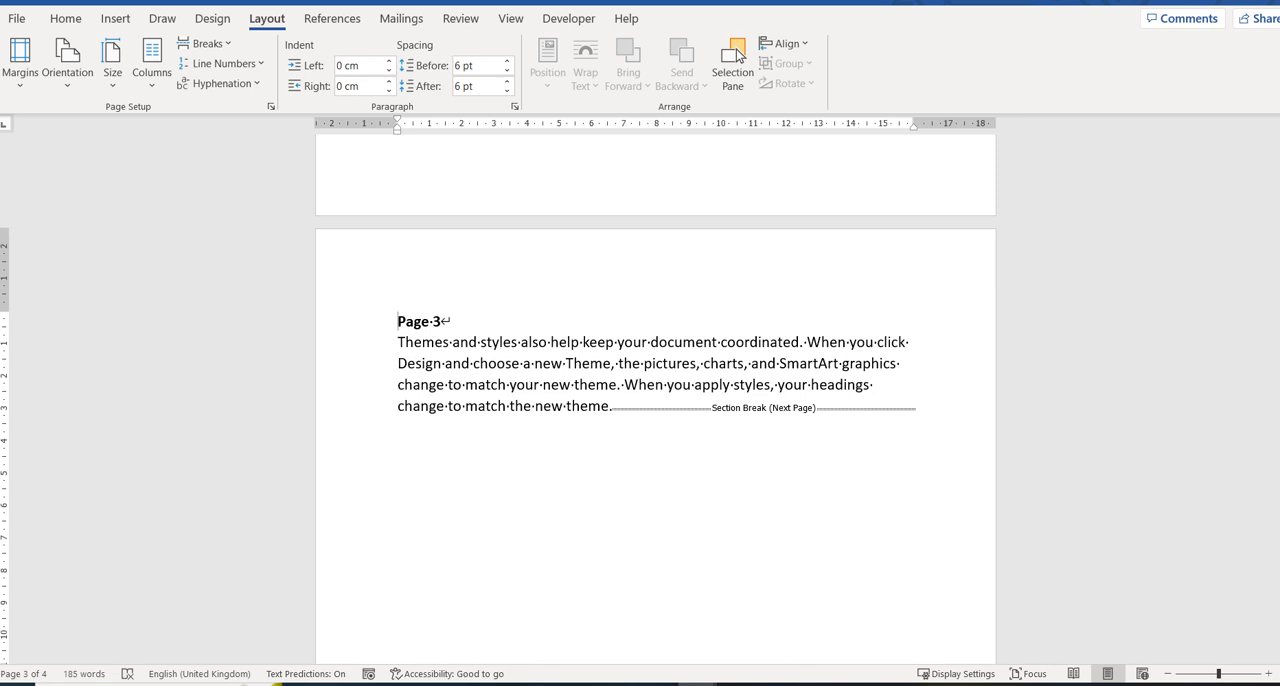
Set the section containing Page 3 to Landscape orientation and check the neighbouring pages.
click(67, 65)
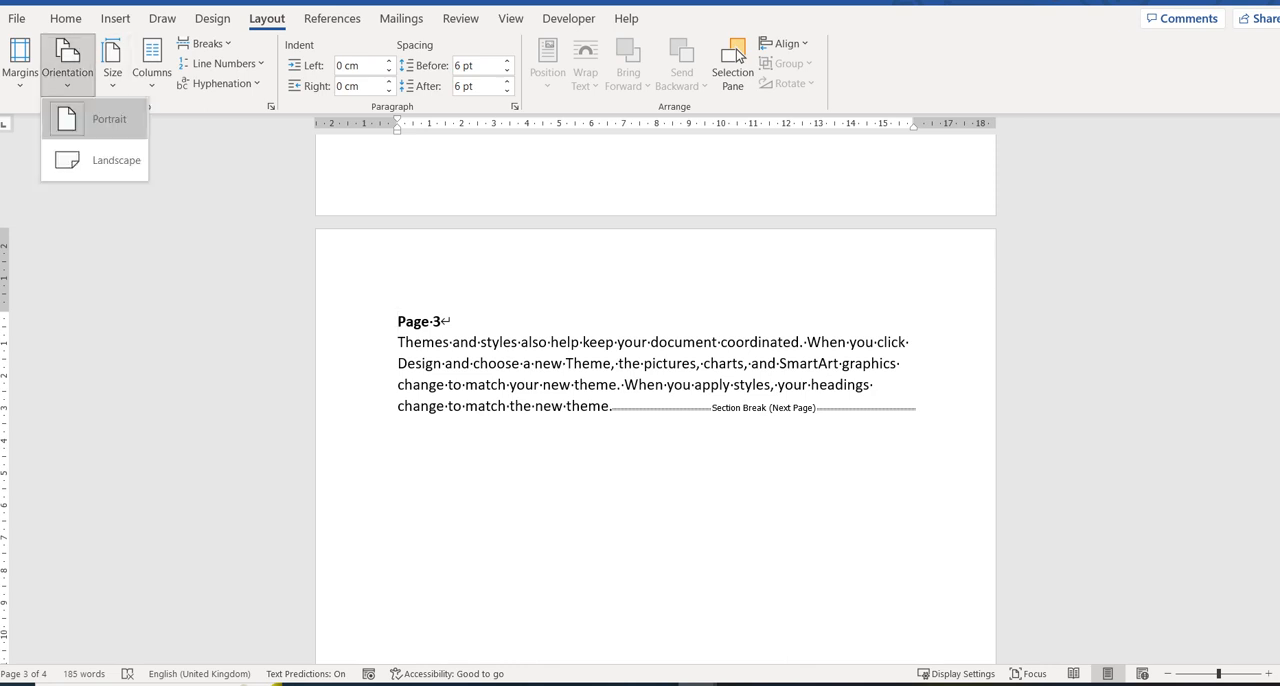
click(95, 160)
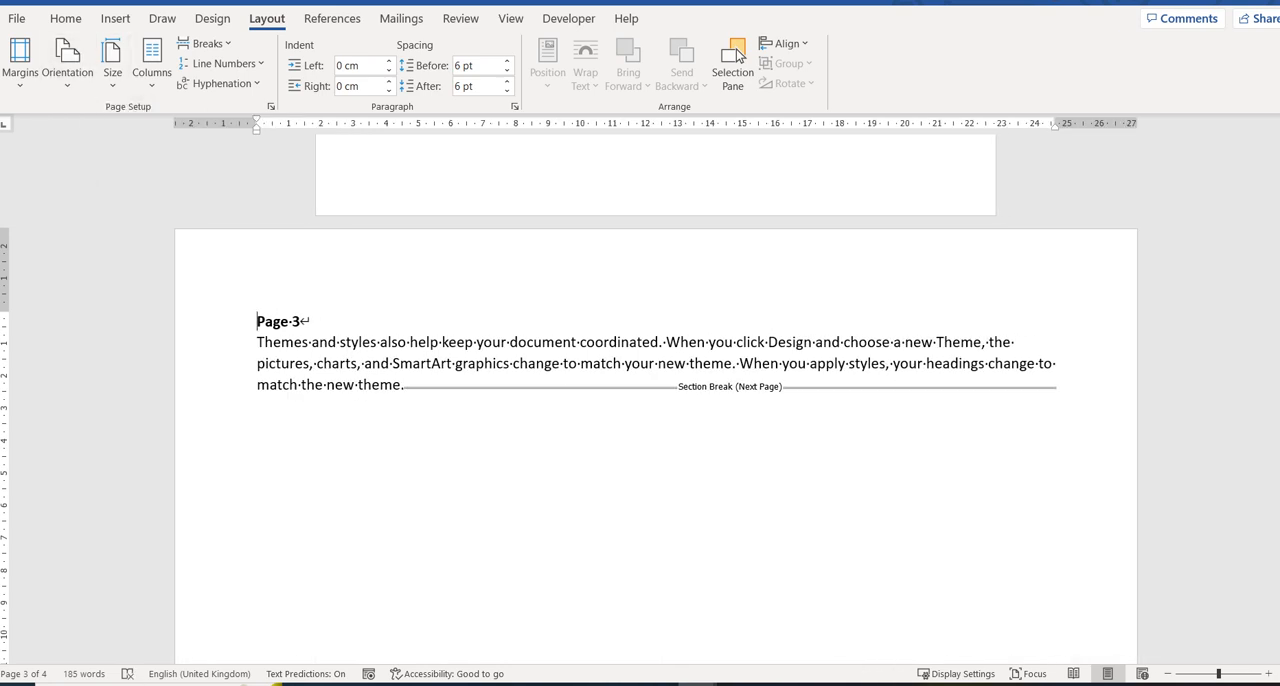
scroll(740, 56, down, 1)
scroll(740, 56, up, 1)
scroll(740, 56, down, 6)
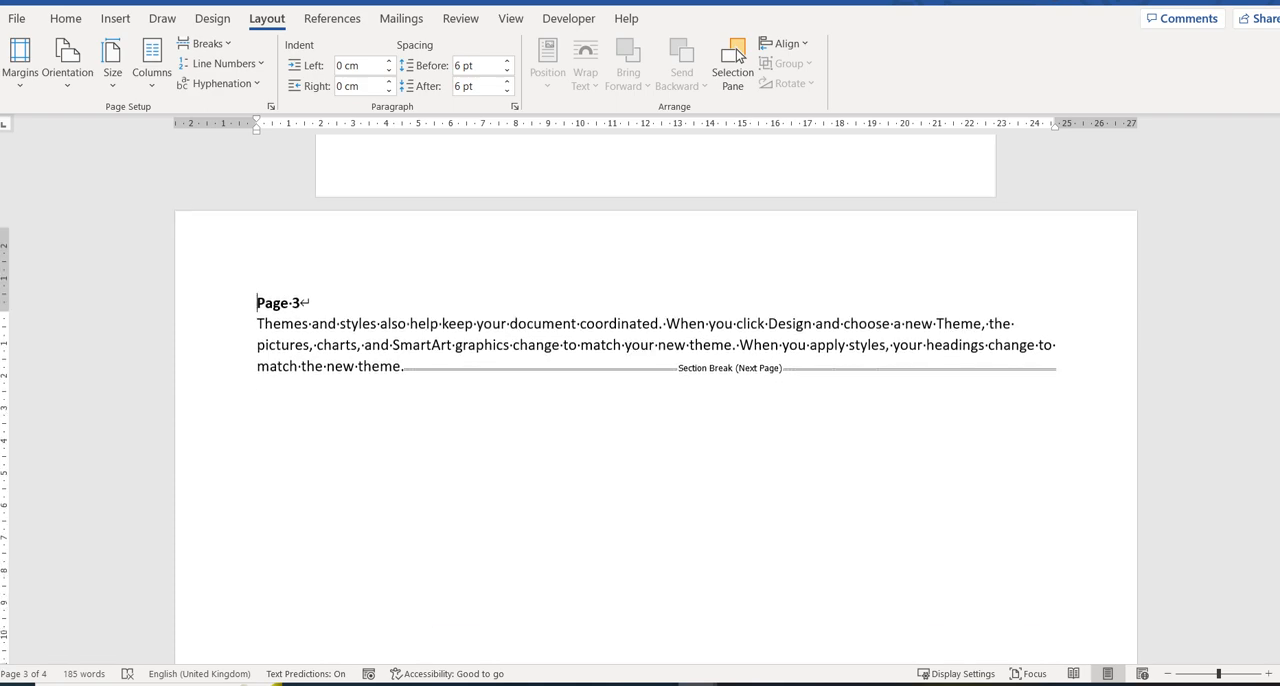
scroll(737, 56, up, 10)
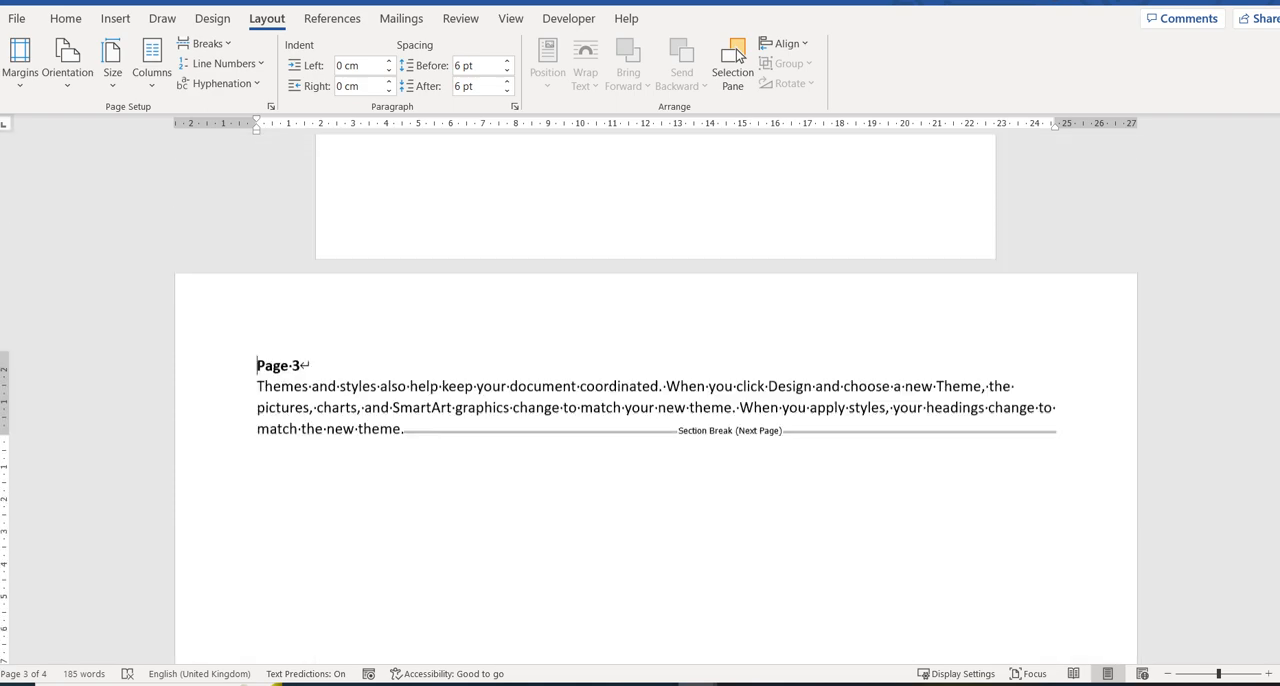
scroll(737, 56, up, 4)
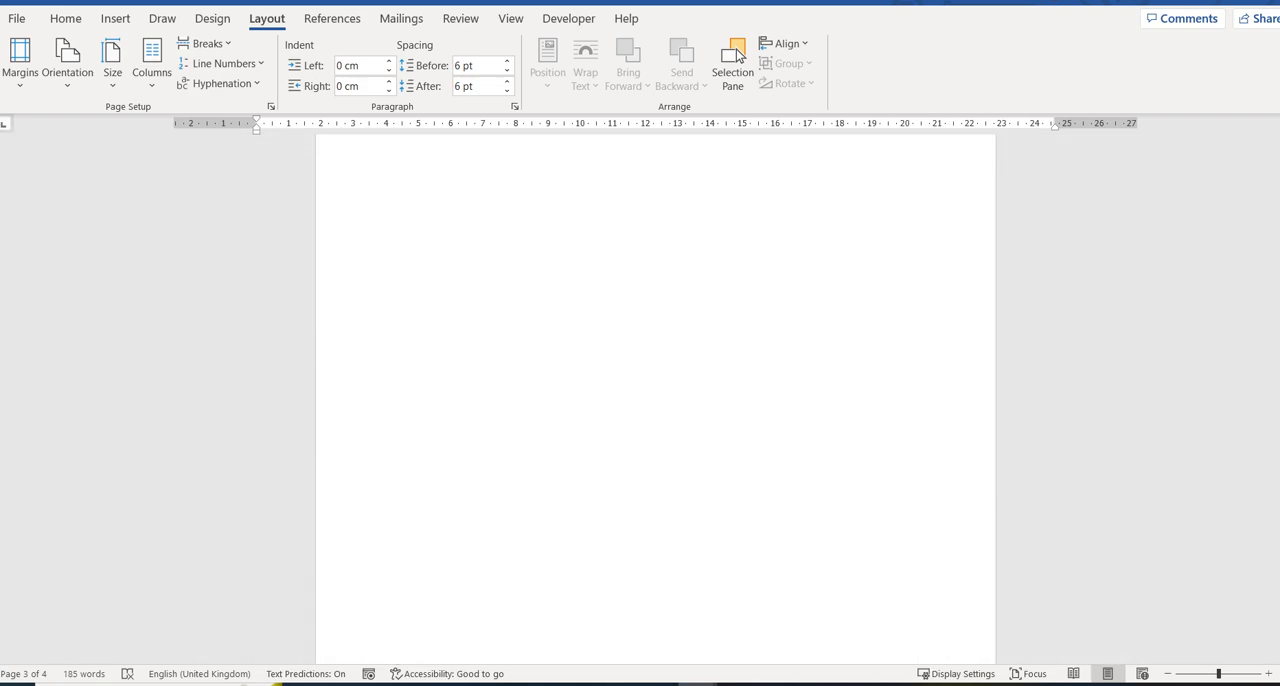
scroll(737, 56, up, 5)
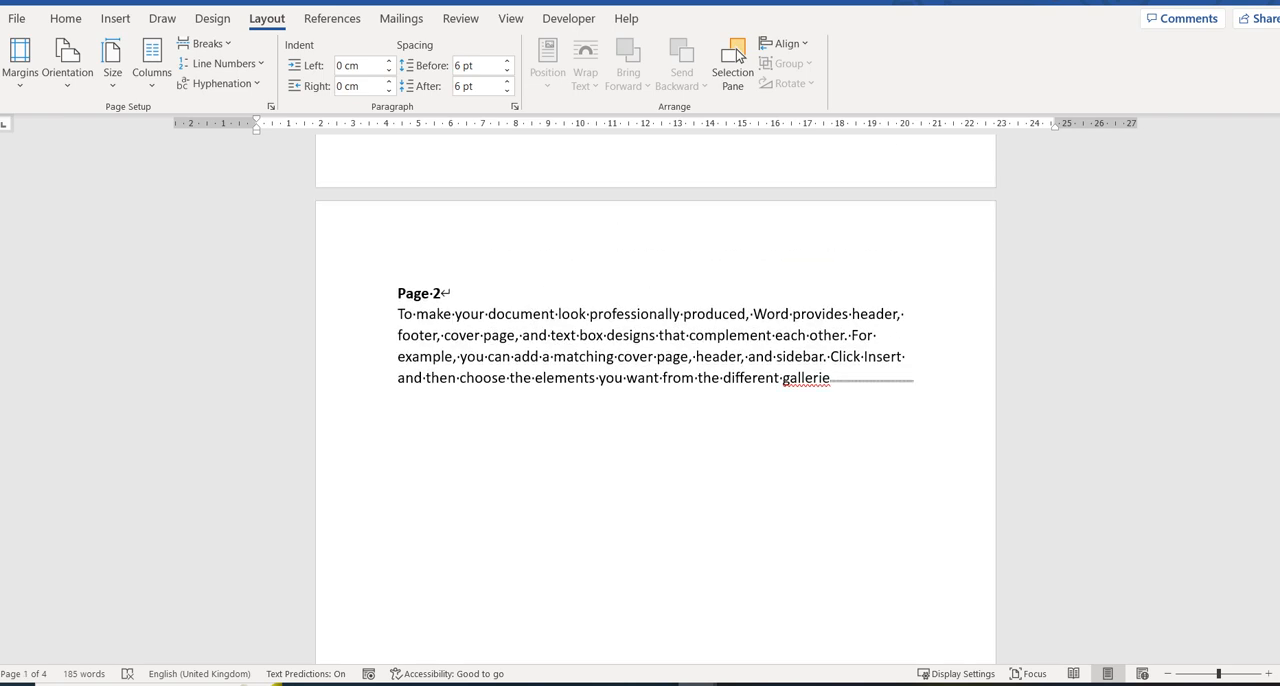
Open the header of the landscape Page 3 section for editing.
scroll(737, 56, up, 1)
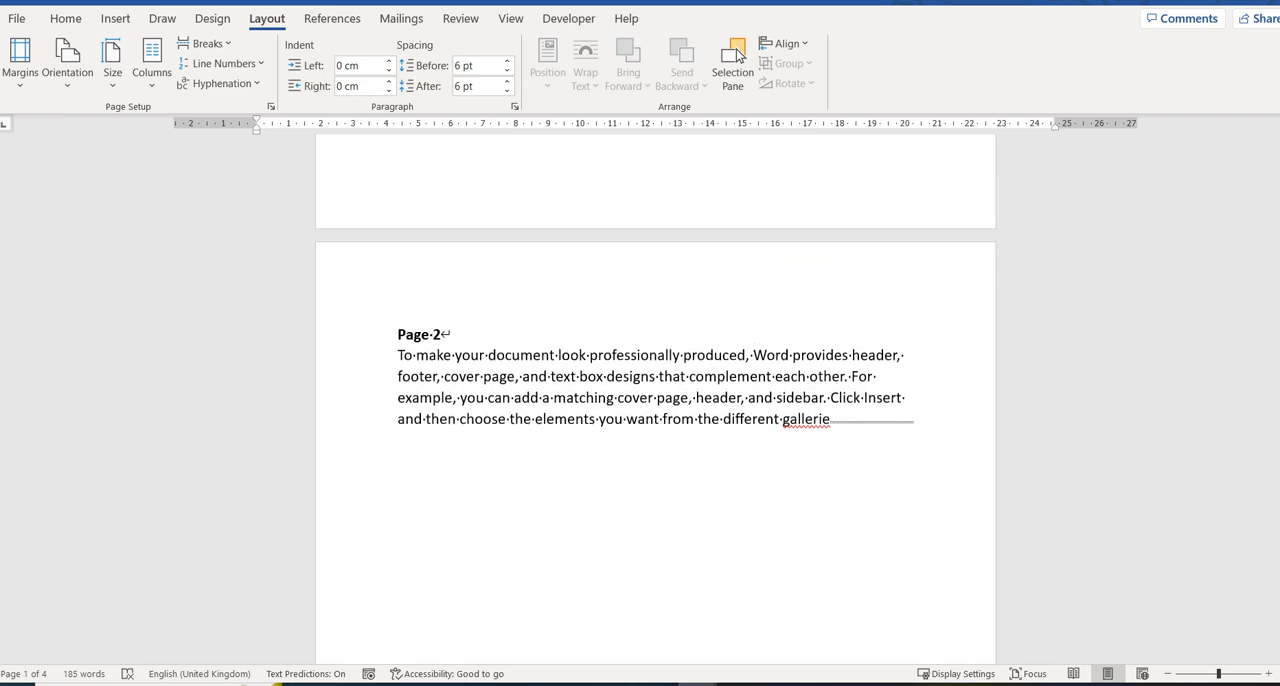
scroll(737, 56, down, 2)
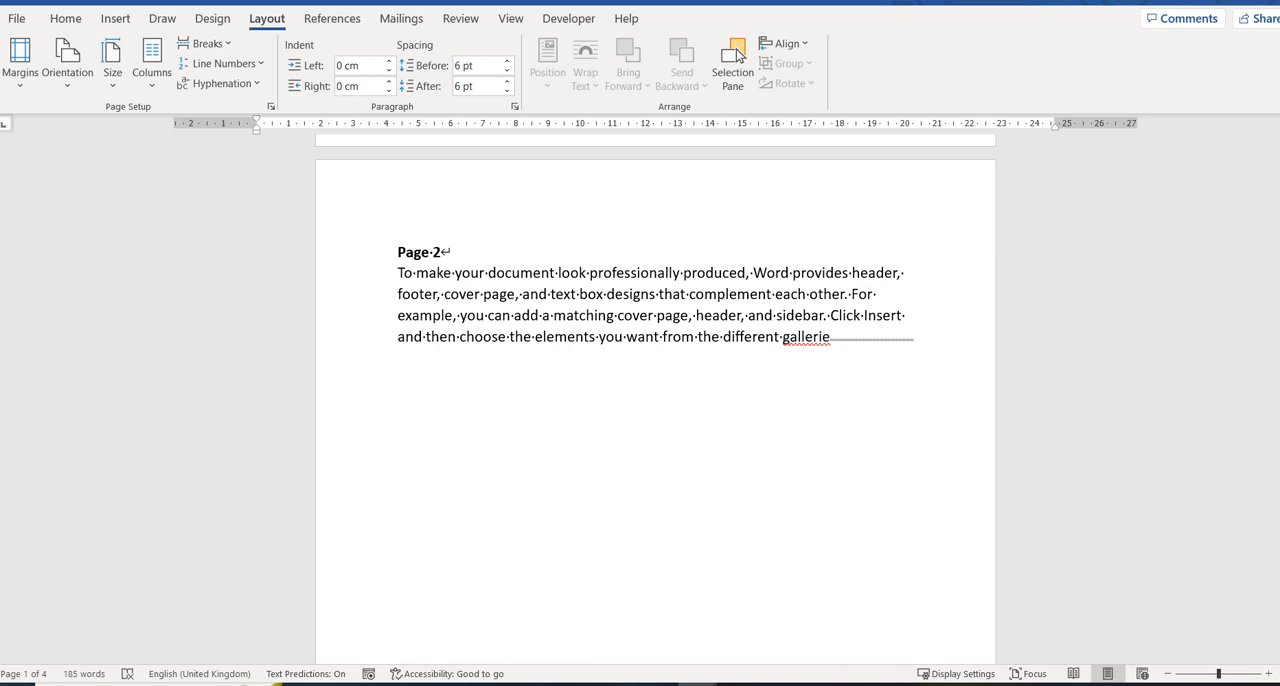
scroll(737, 56, down, 5)
scroll(737, 56, down, 8)
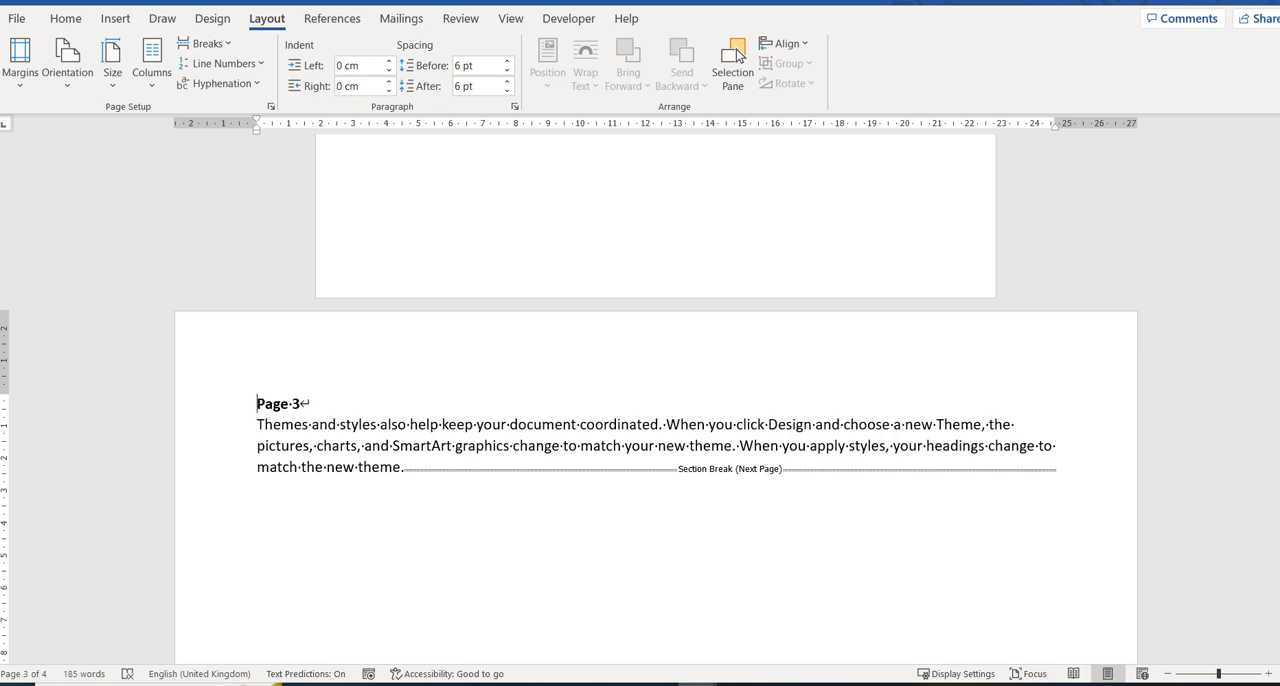
double_click(258, 359)
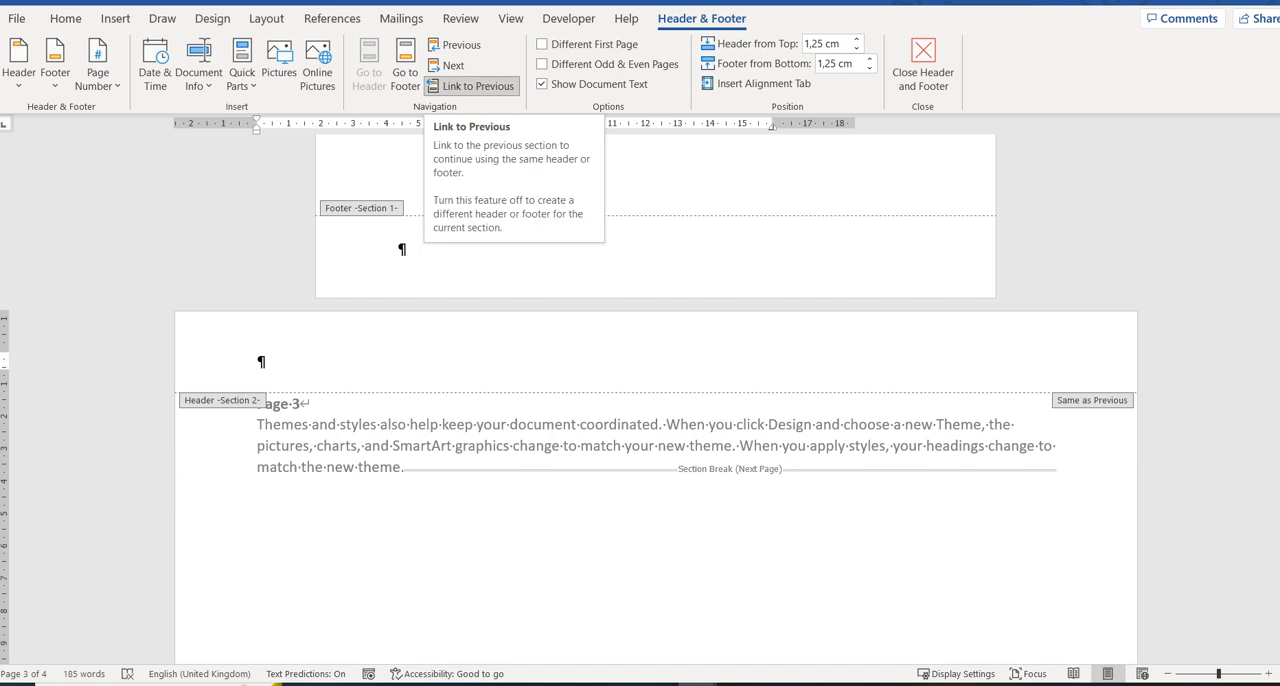
Enter "Page 2" as the header text on page 2, in Section 1.
scroll(656, 400, up, 3)
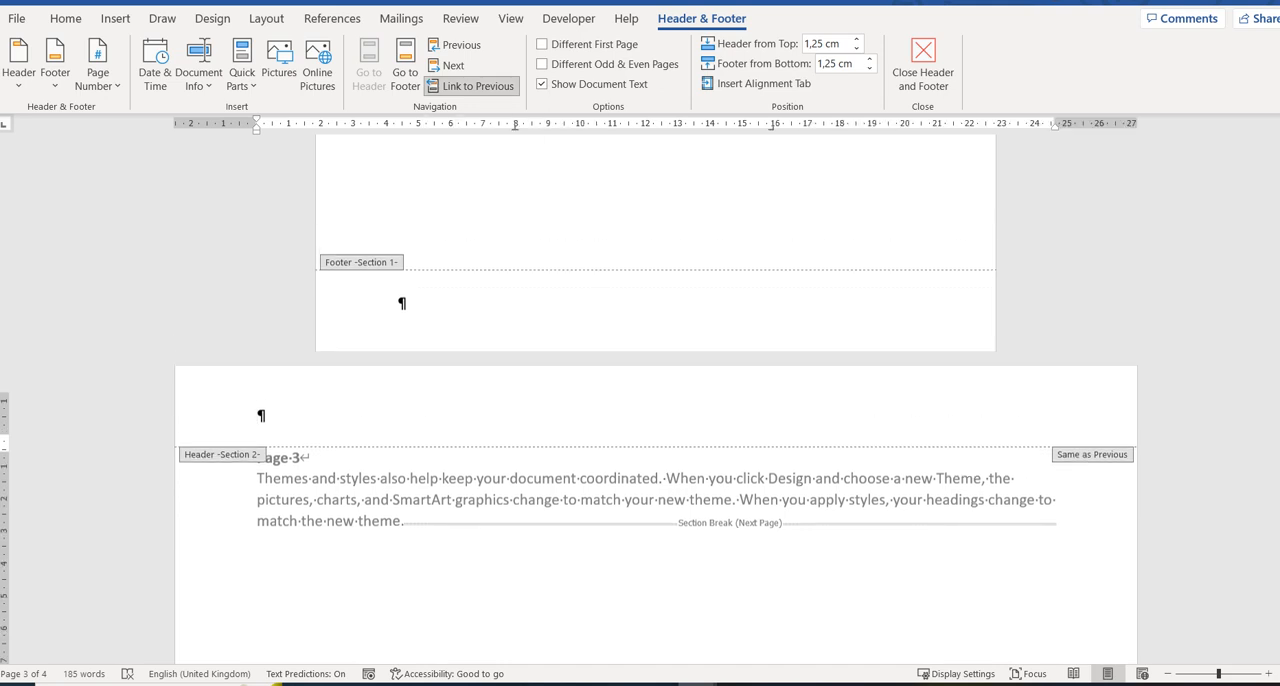
scroll(656, 400, up, 8)
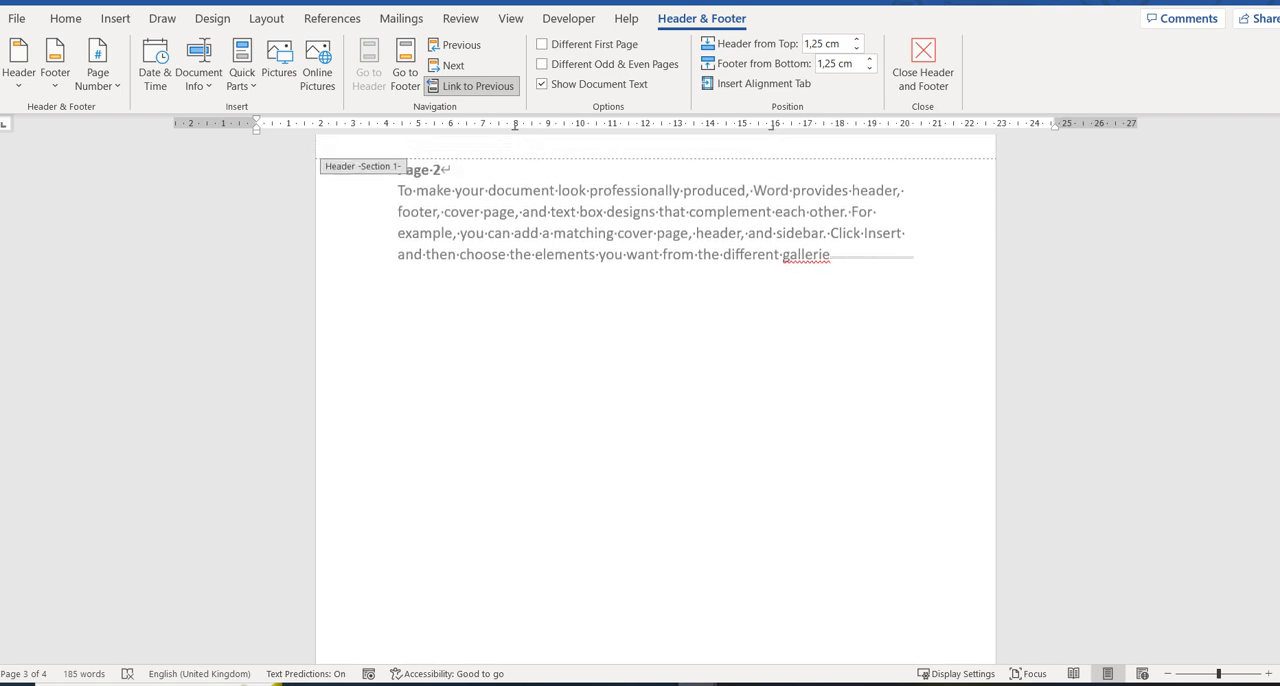
scroll(656, 400, up, 1)
click(400, 210)
text(Page )
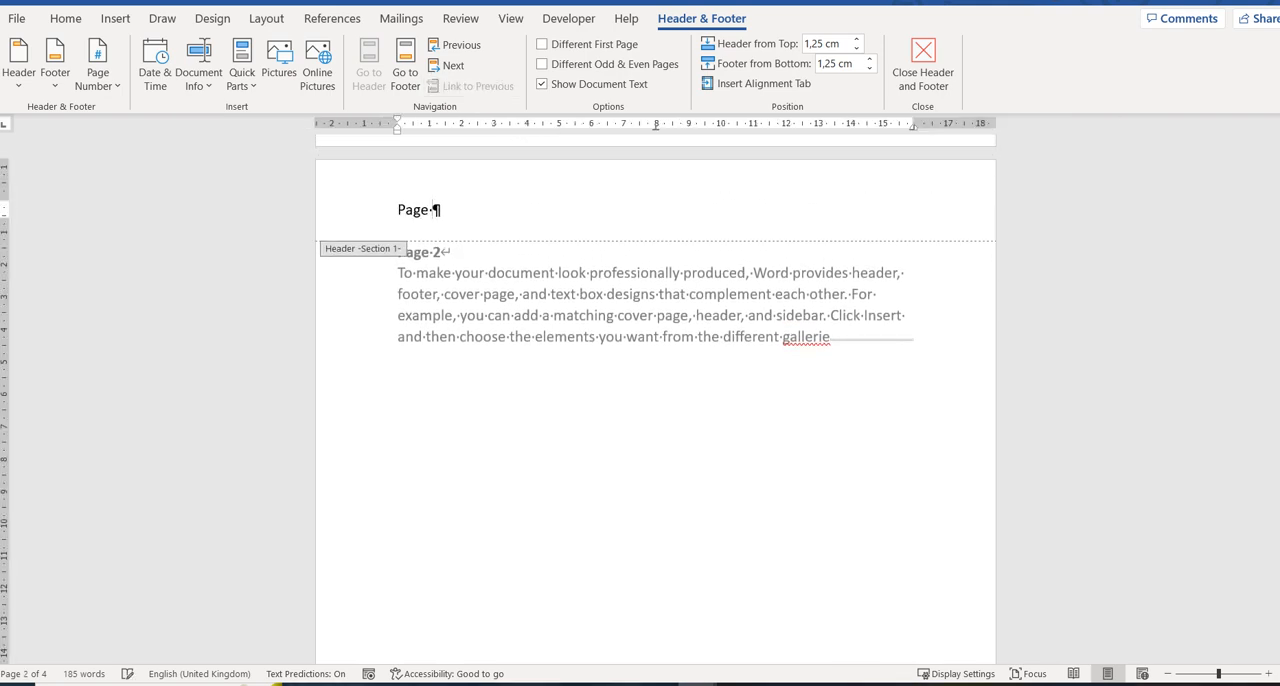
text(2)
Unlink the Section 2 header from the previous section and change its text to "Page 3".
drag(1279, 325, 1279, 432)
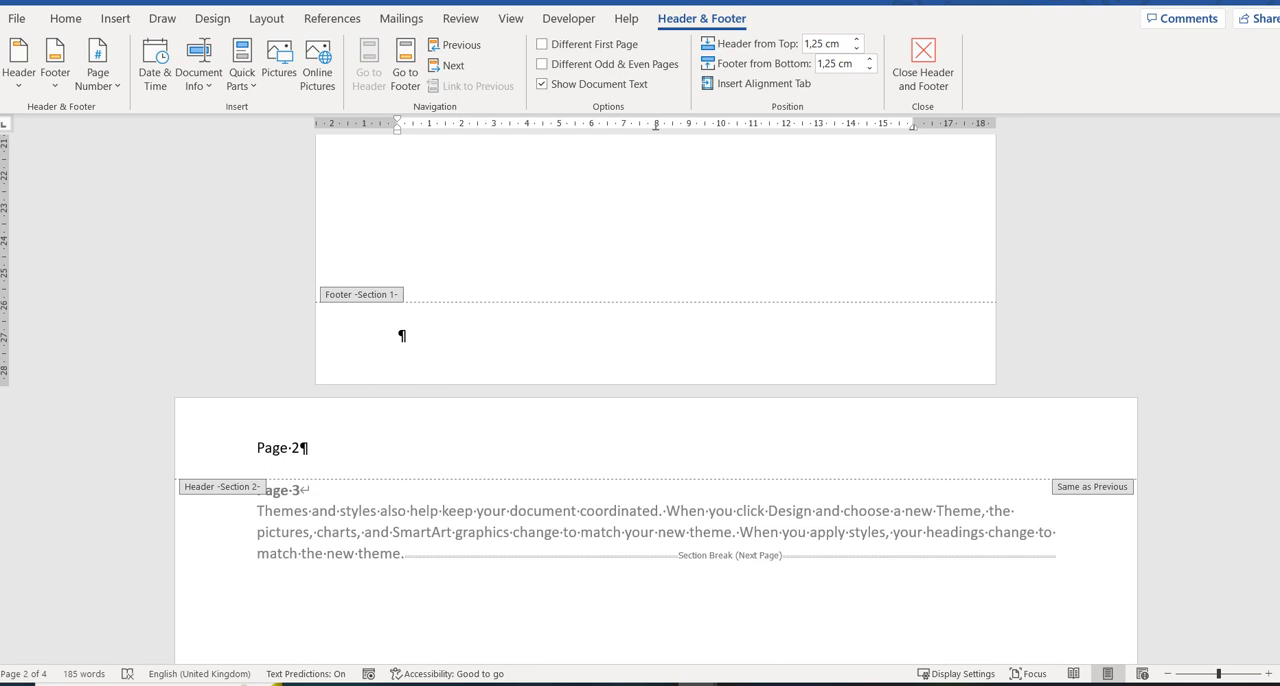
click(300, 448)
click(472, 86)
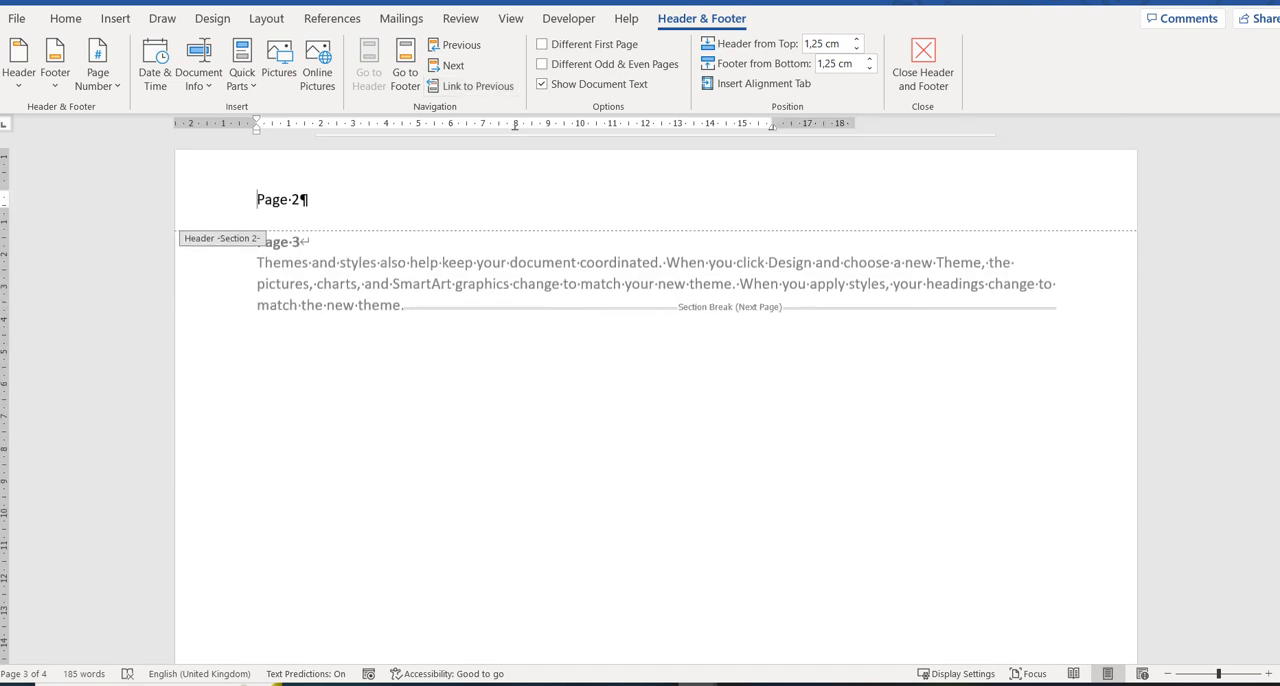
key(BackSpace)
text(3)
Compare the headers across the pages, unlink the Section 3 header from the previous section and change its text to "Page 4".
scroll(400, 634, up, 10)
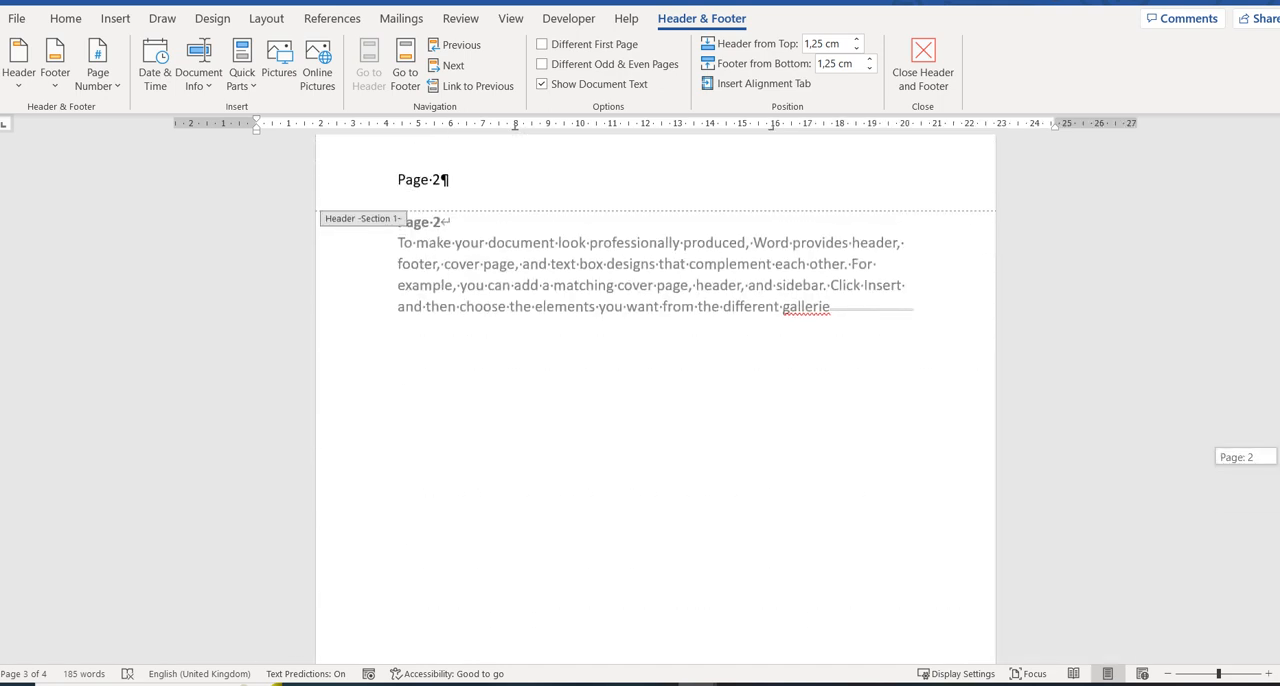
scroll(655, 400, up, 15)
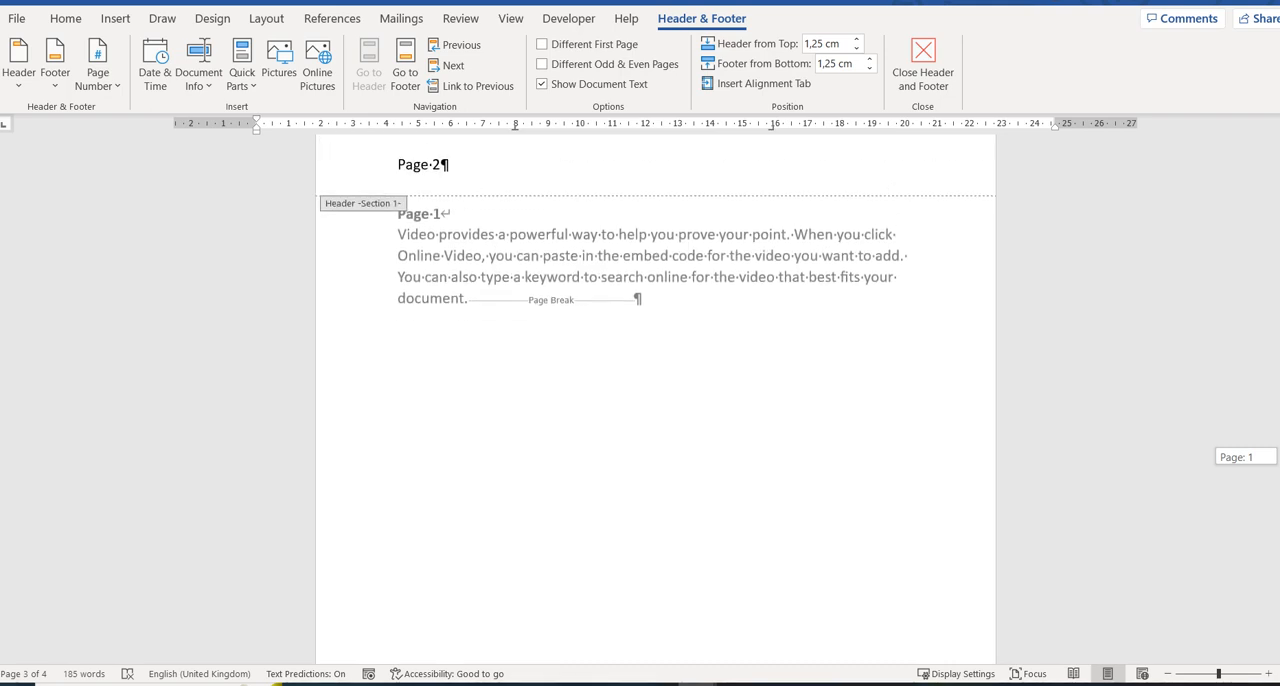
scroll(655, 400, down, 10)
scroll(655, 400, down, 5)
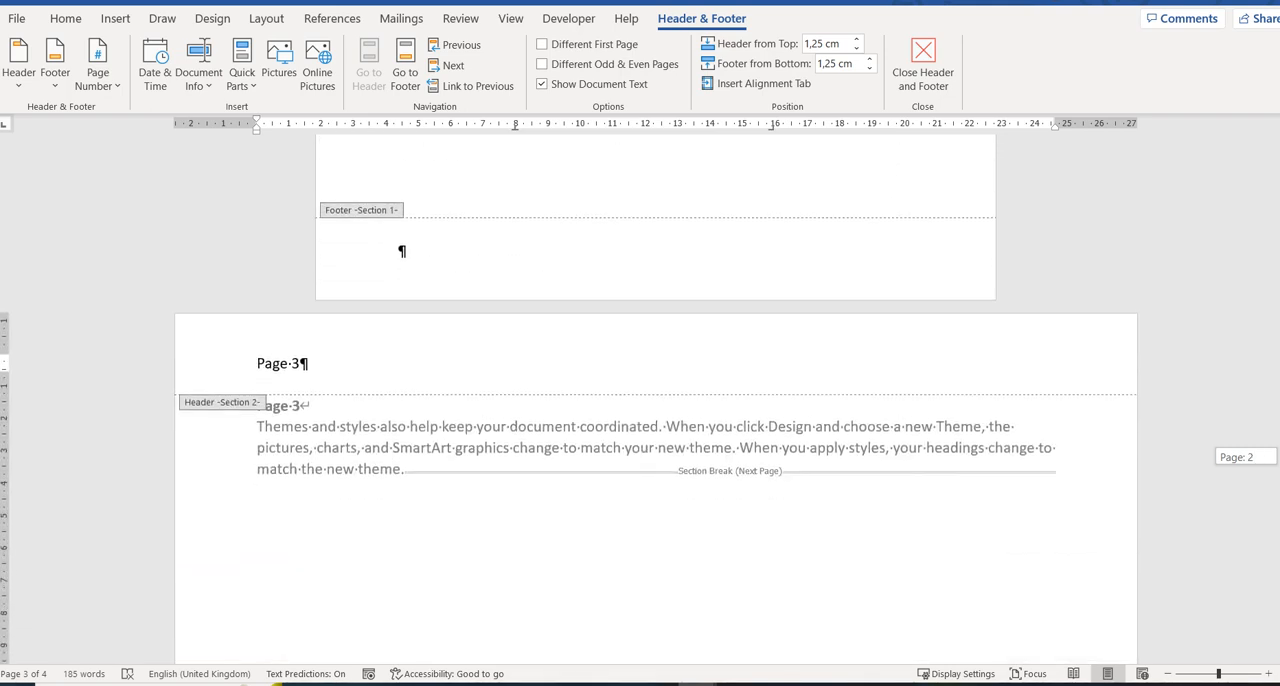
scroll(655, 400, down, 10)
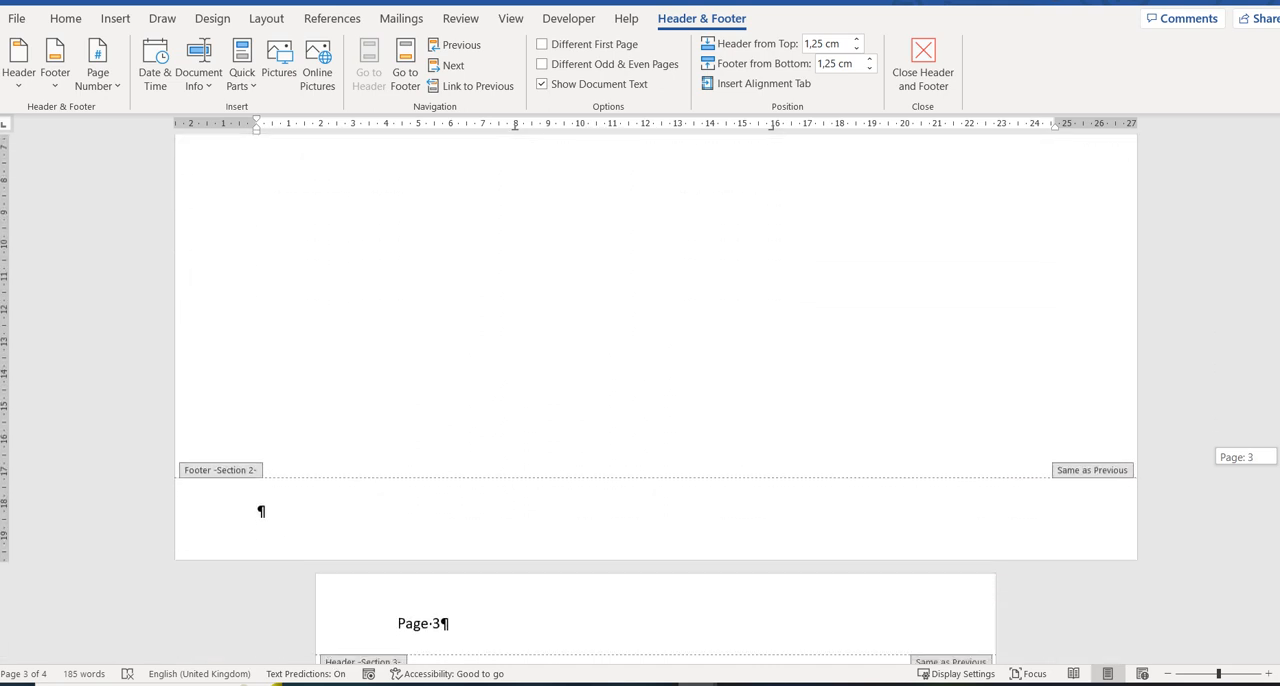
scroll(655, 400, up, 8)
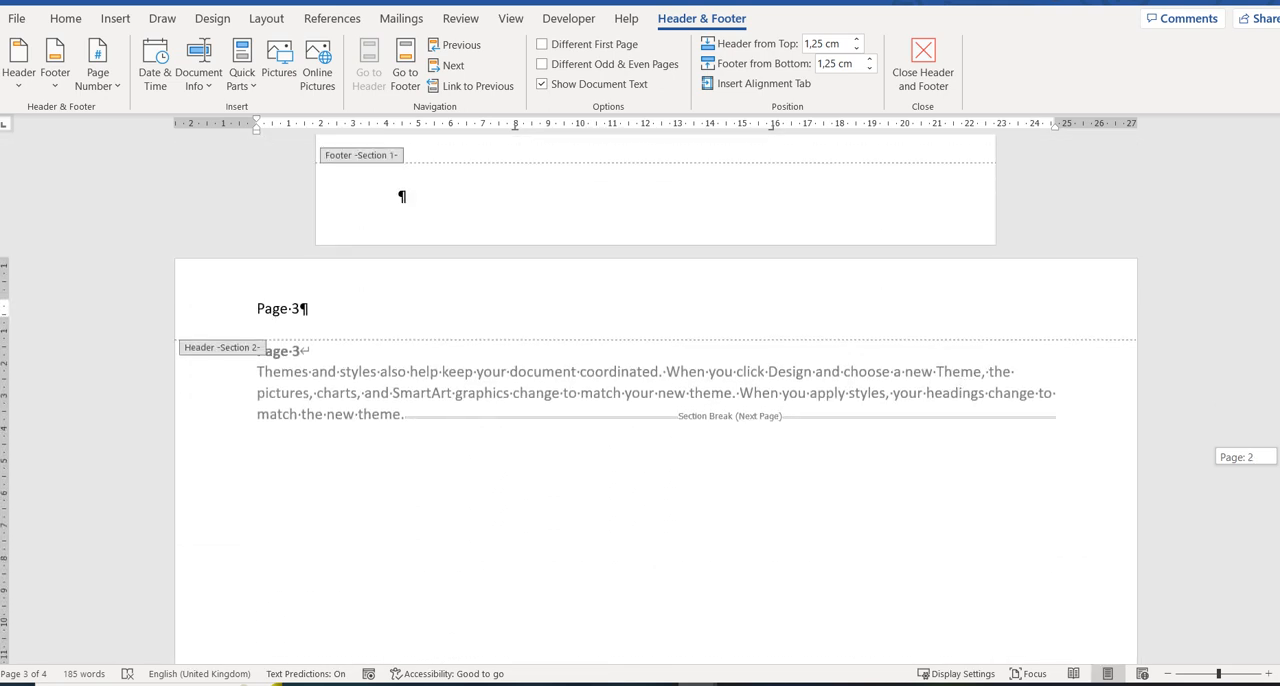
scroll(655, 400, down, 8)
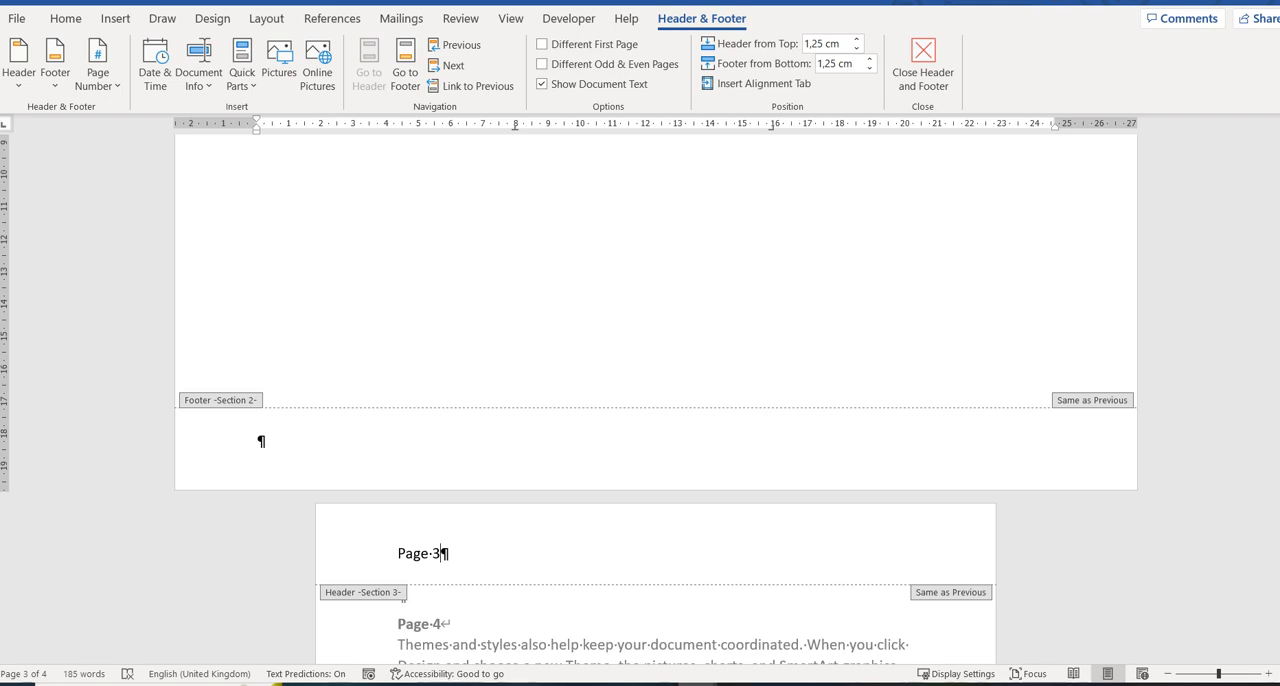
click(443, 553)
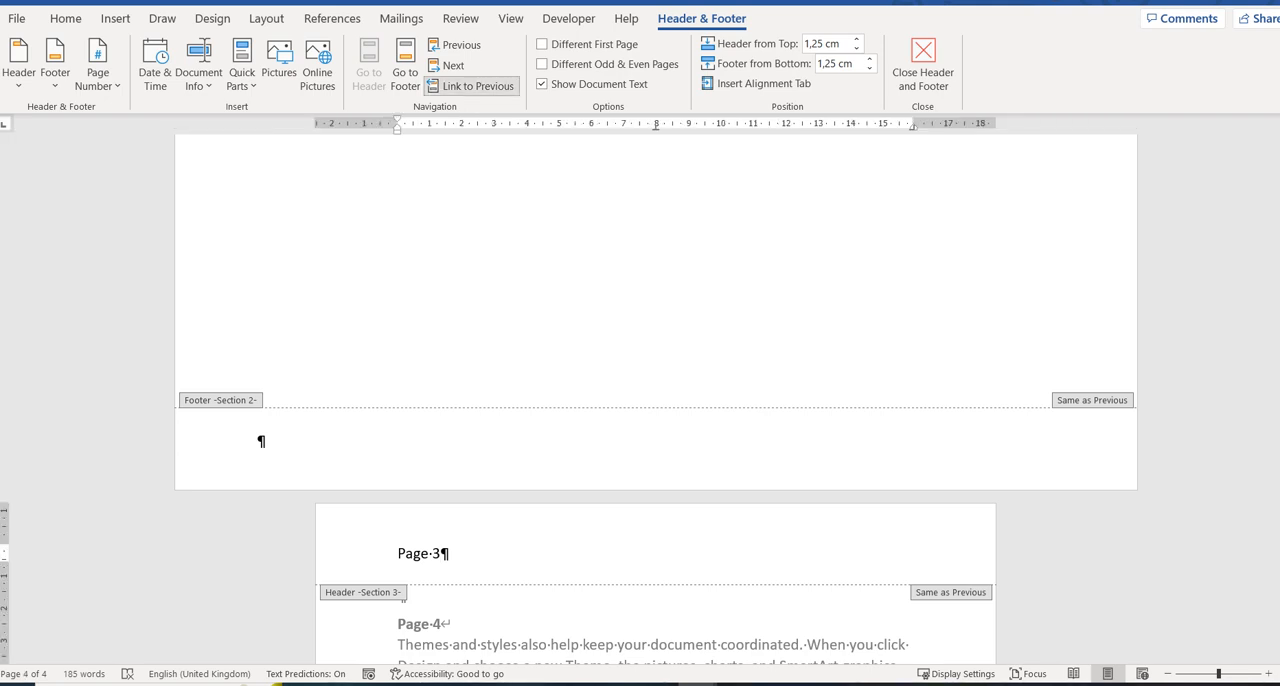
click(470, 86)
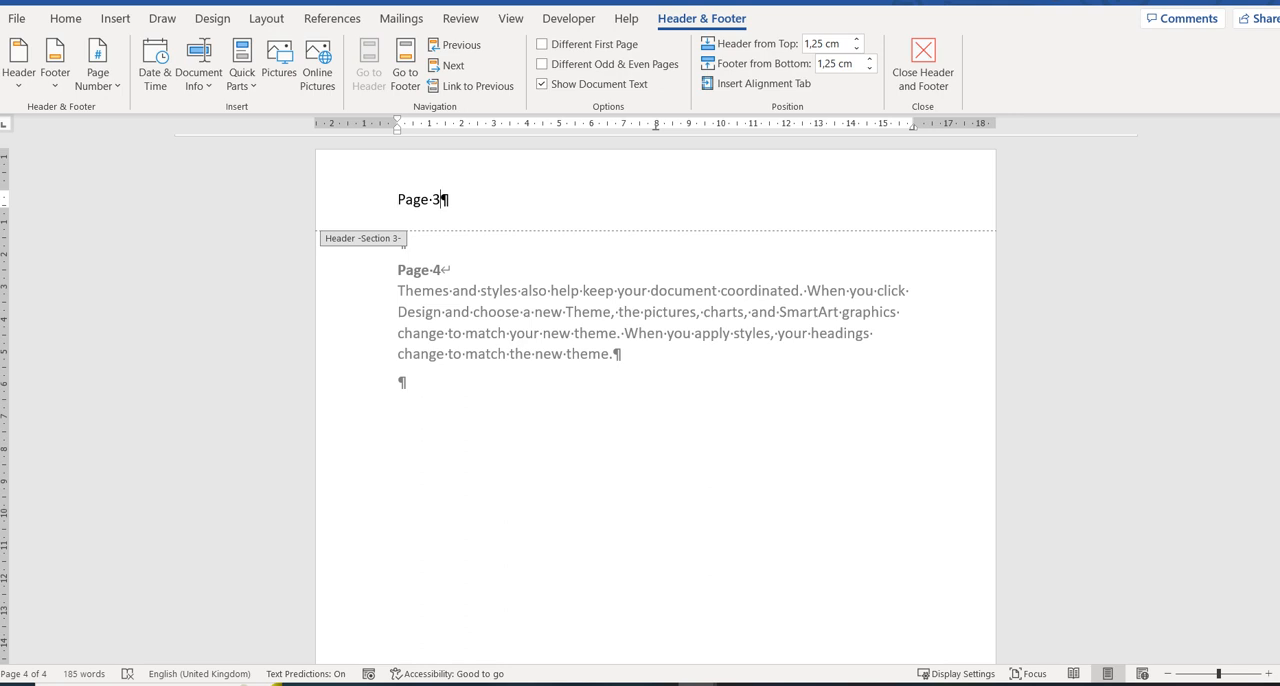
key(BackSpace)
text(4)
Try to give the first page its own header by changing its text to "Page 1".
scroll(655, 400, up, 12)
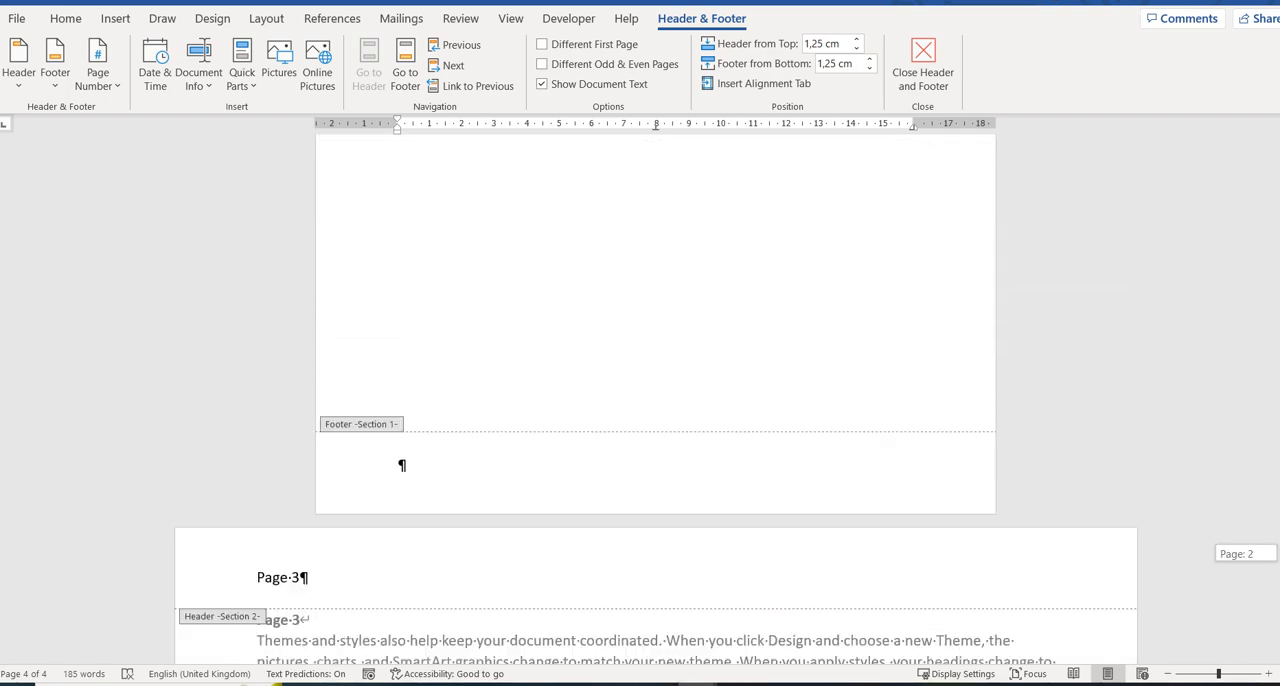
scroll(655, 400, up, 7)
scroll(655, 400, up, 7)
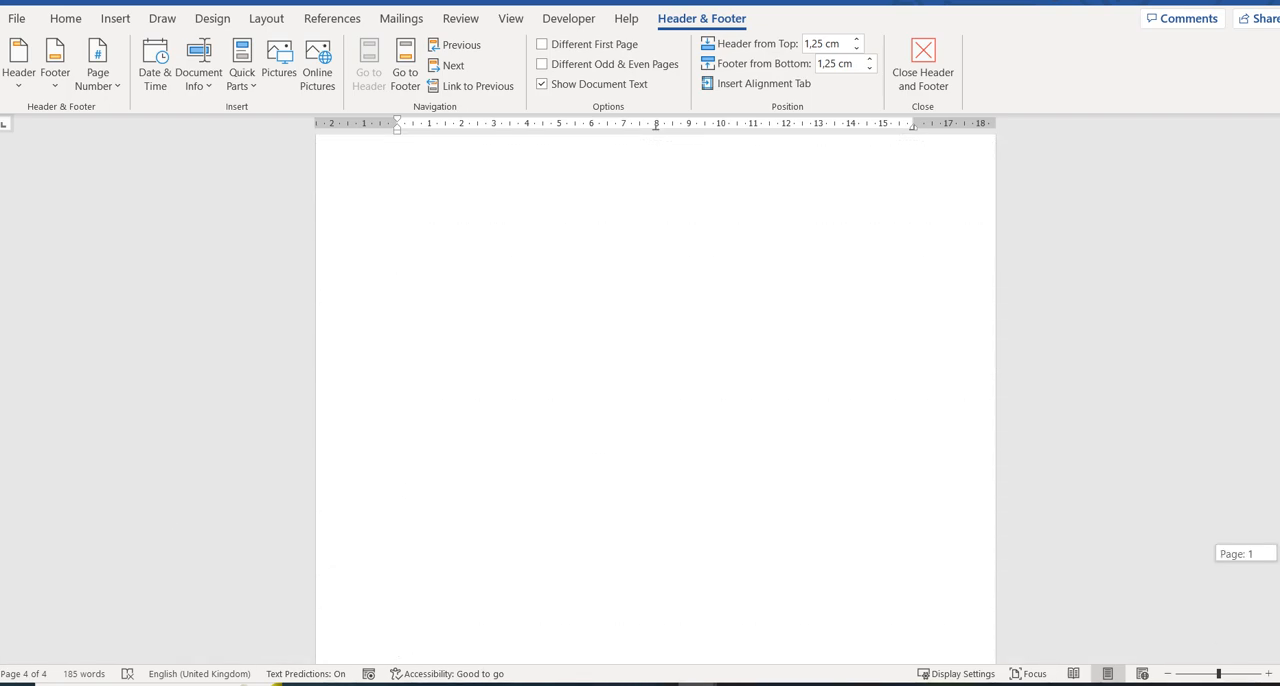
scroll(655, 400, up, 2)
scroll(655, 400, down, 7)
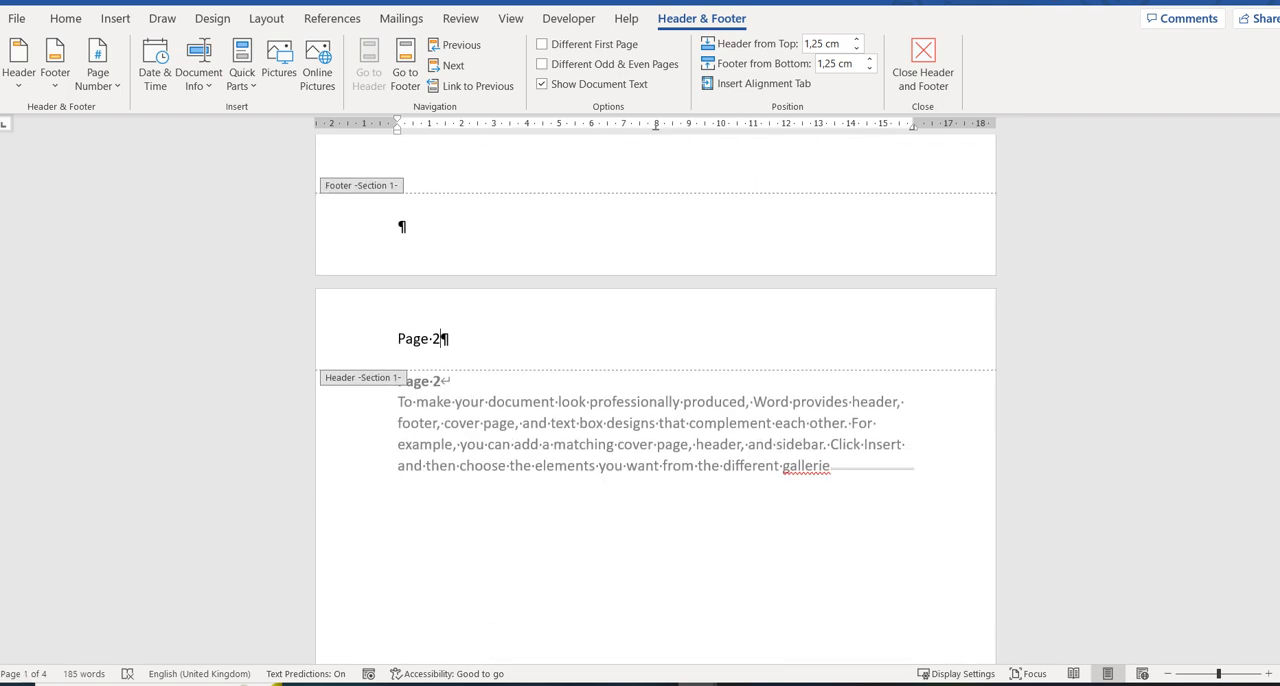
click(441, 338)
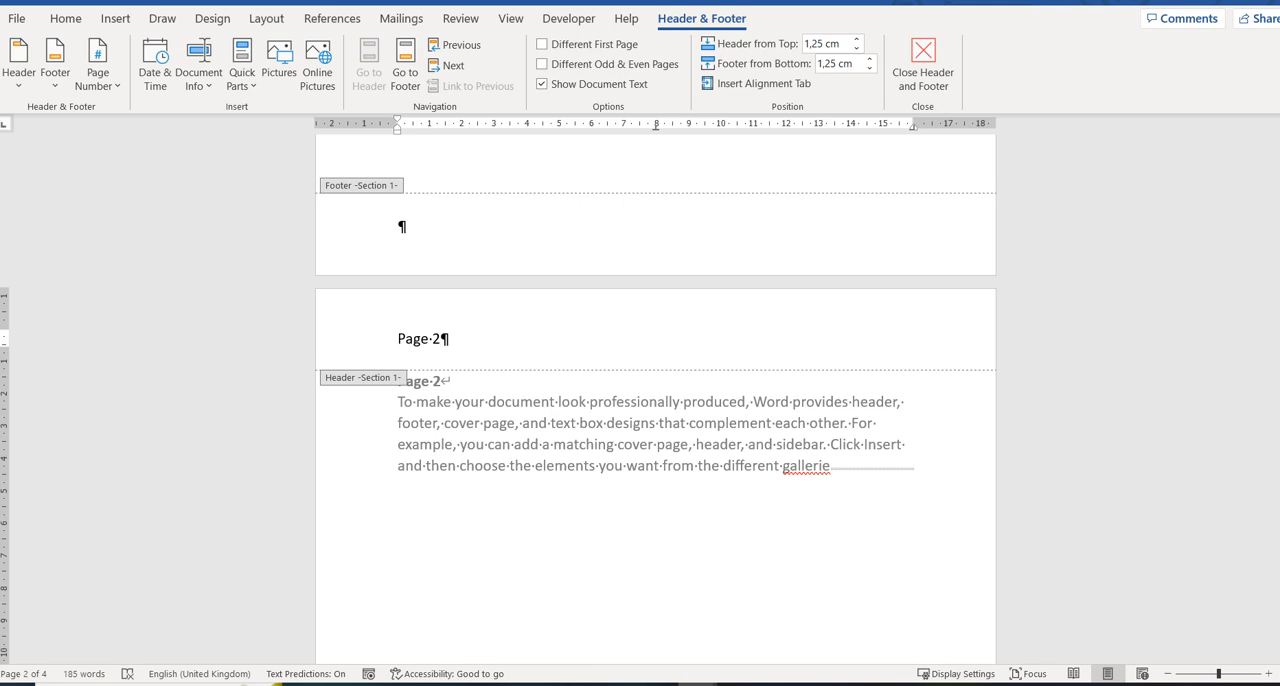
scroll(441, 338, up, 10)
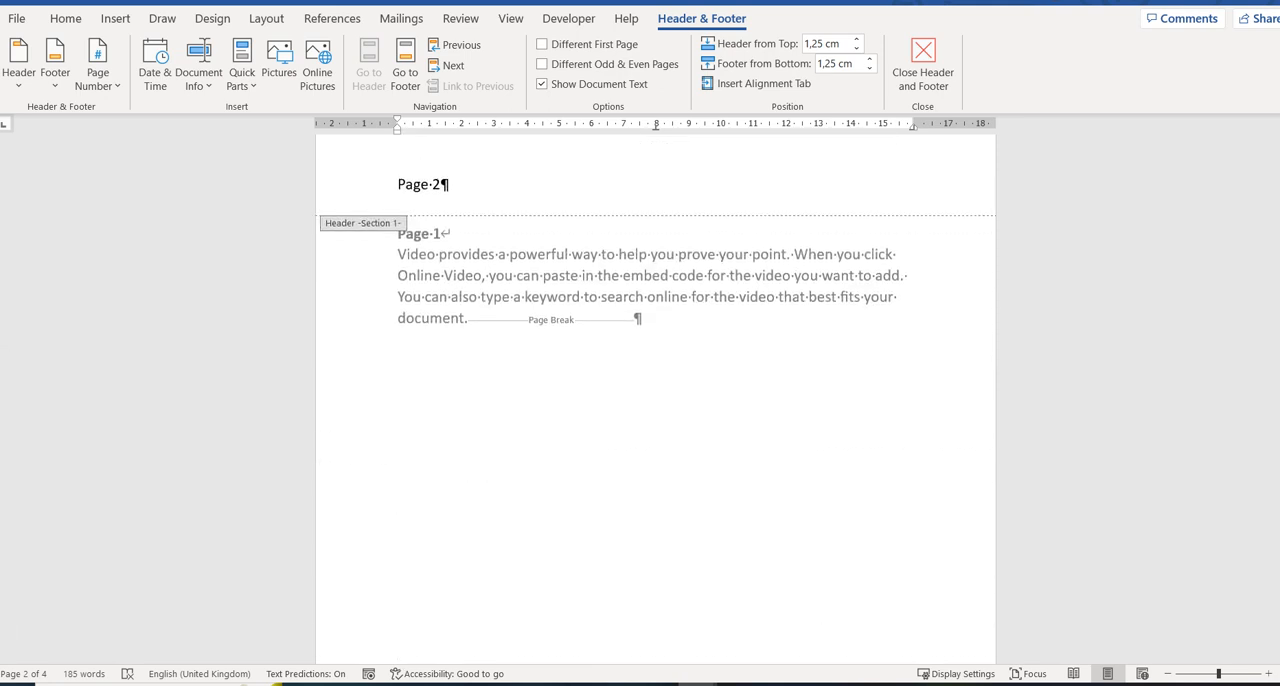
click(441, 185)
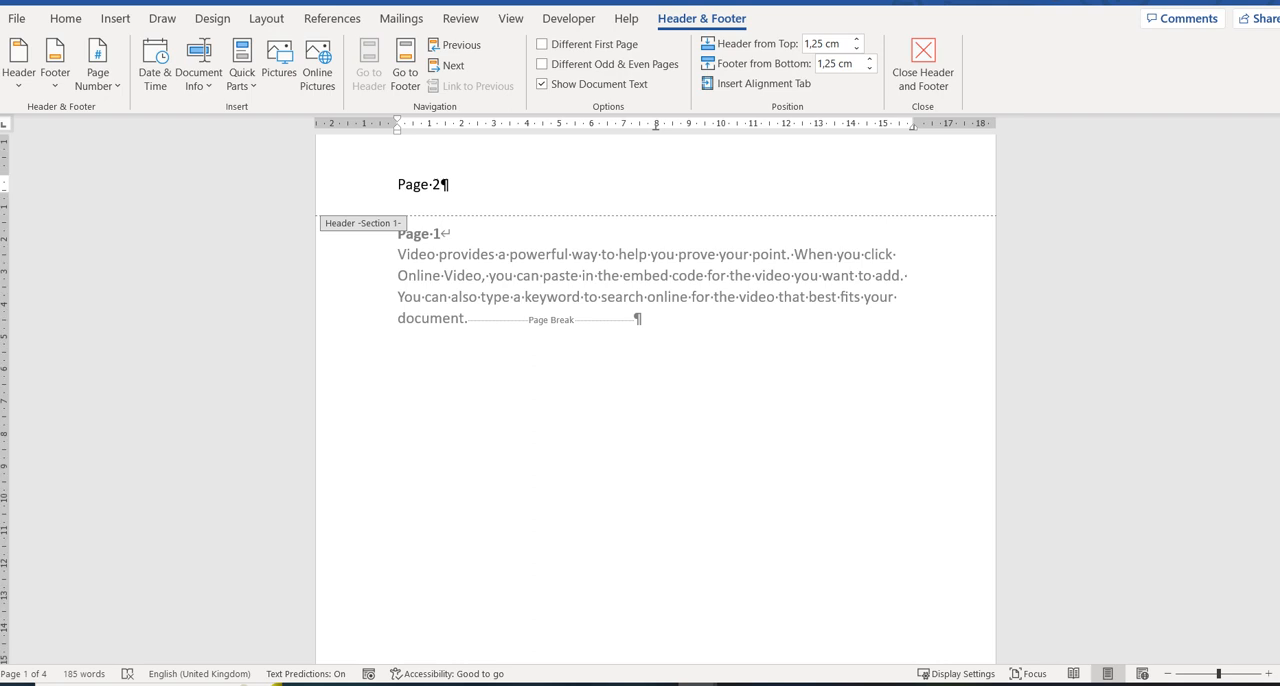
key(BackSpace)
text(1)
Check the header on the second page and change its text to "Page 2".
scroll(655, 400, down, 10)
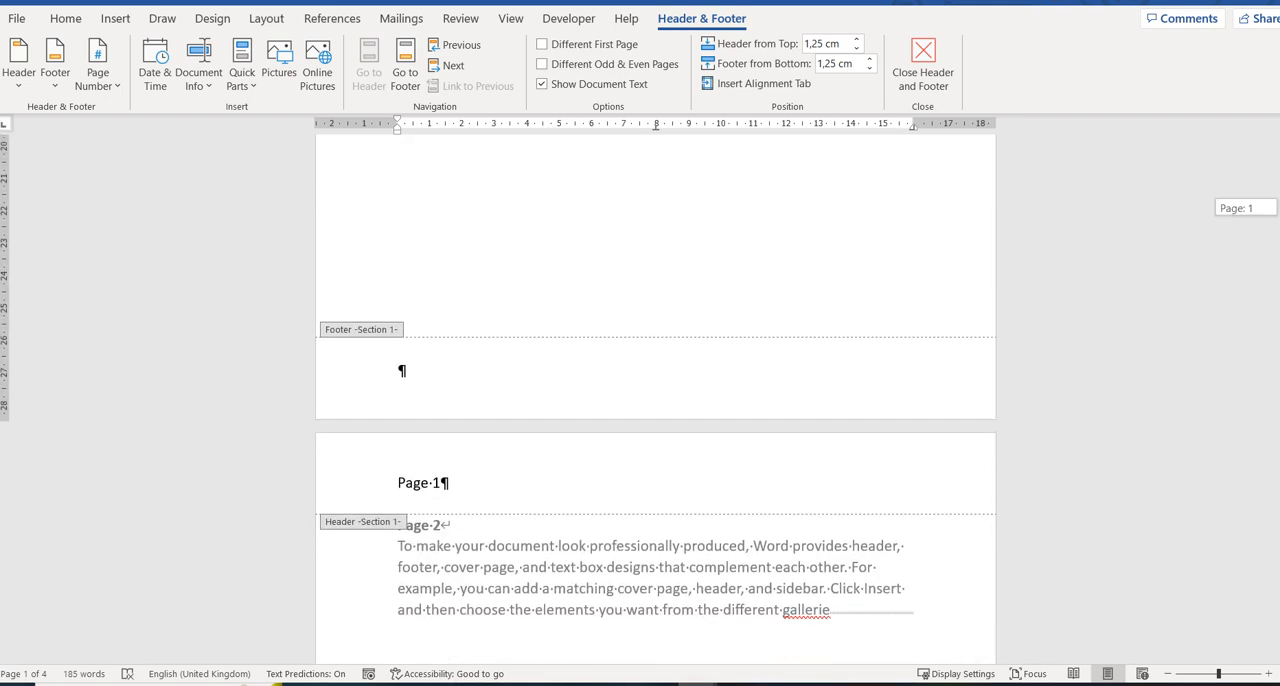
scroll(655, 400, down, 10)
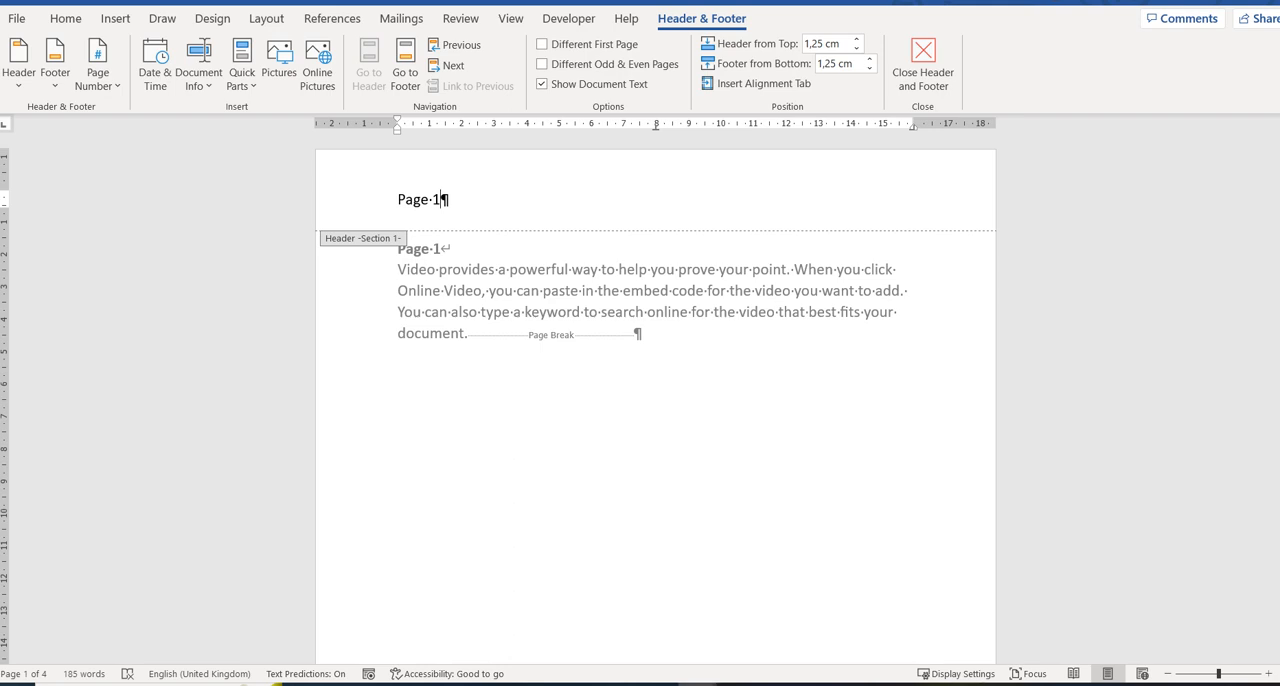
scroll(655, 400, down, 10)
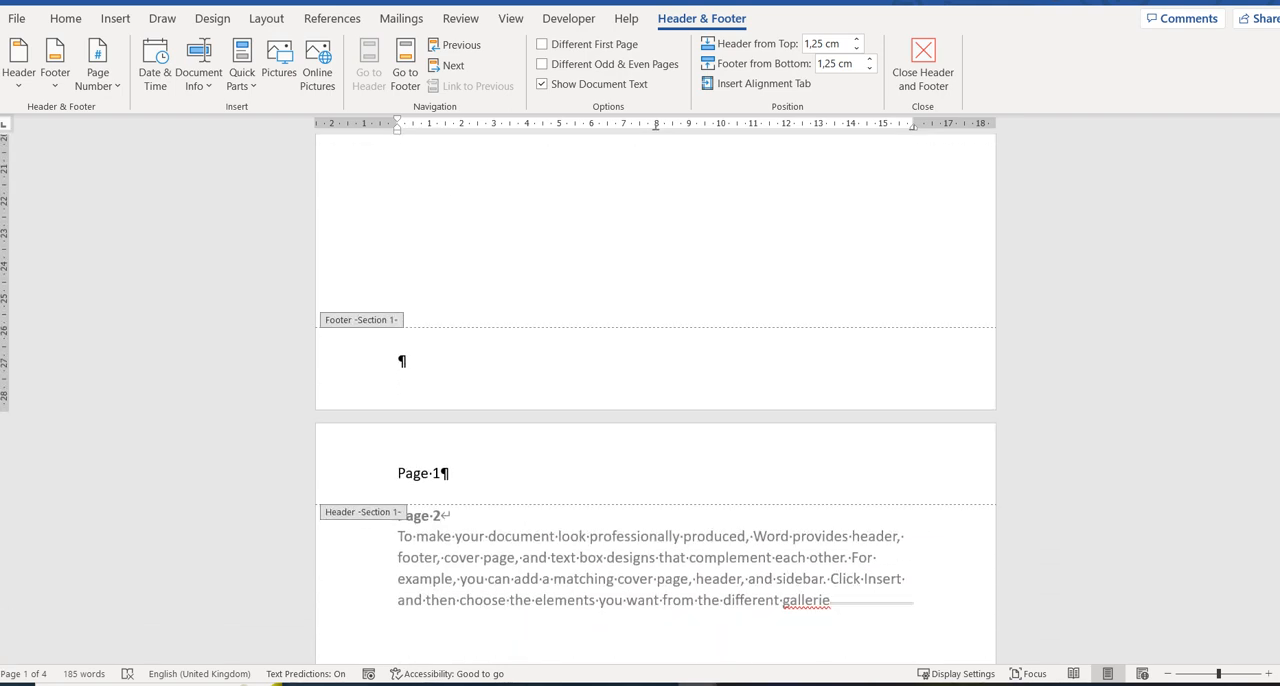
click(442, 473)
key(BackSpace)
text(2)
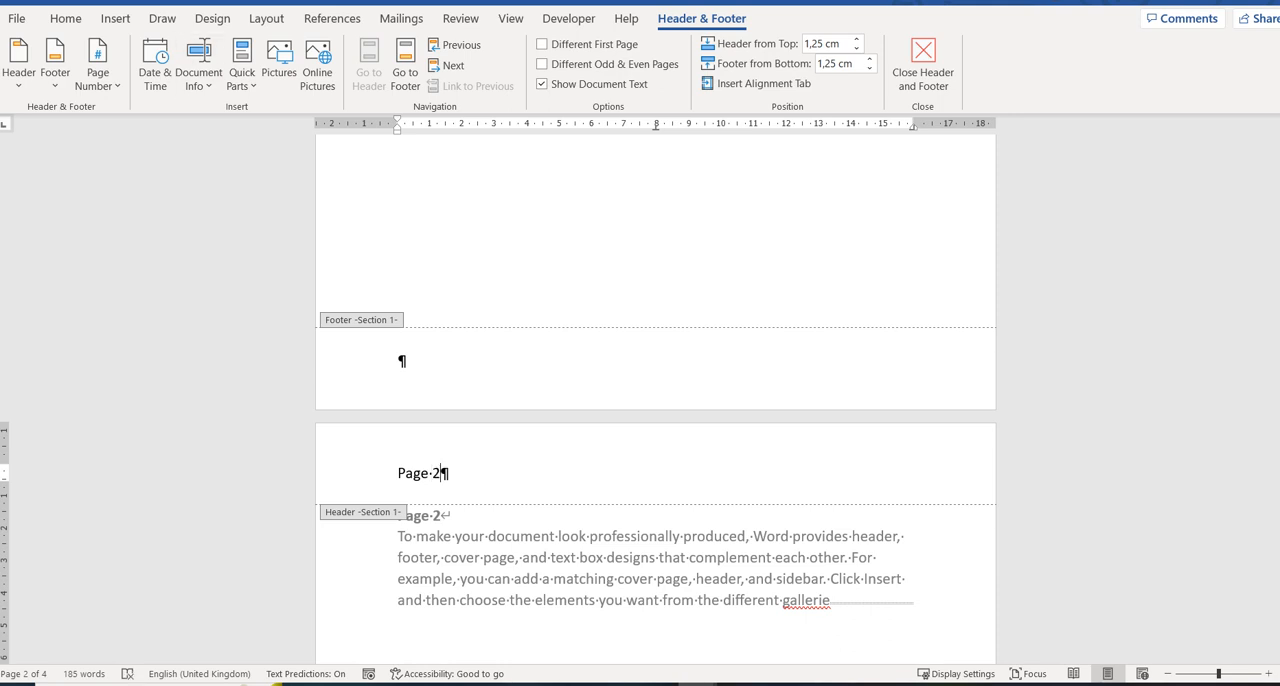
Close header and footer editing and check the header shown on the first page.
drag(1278, 304, 1278, 222)
click(443, 142)
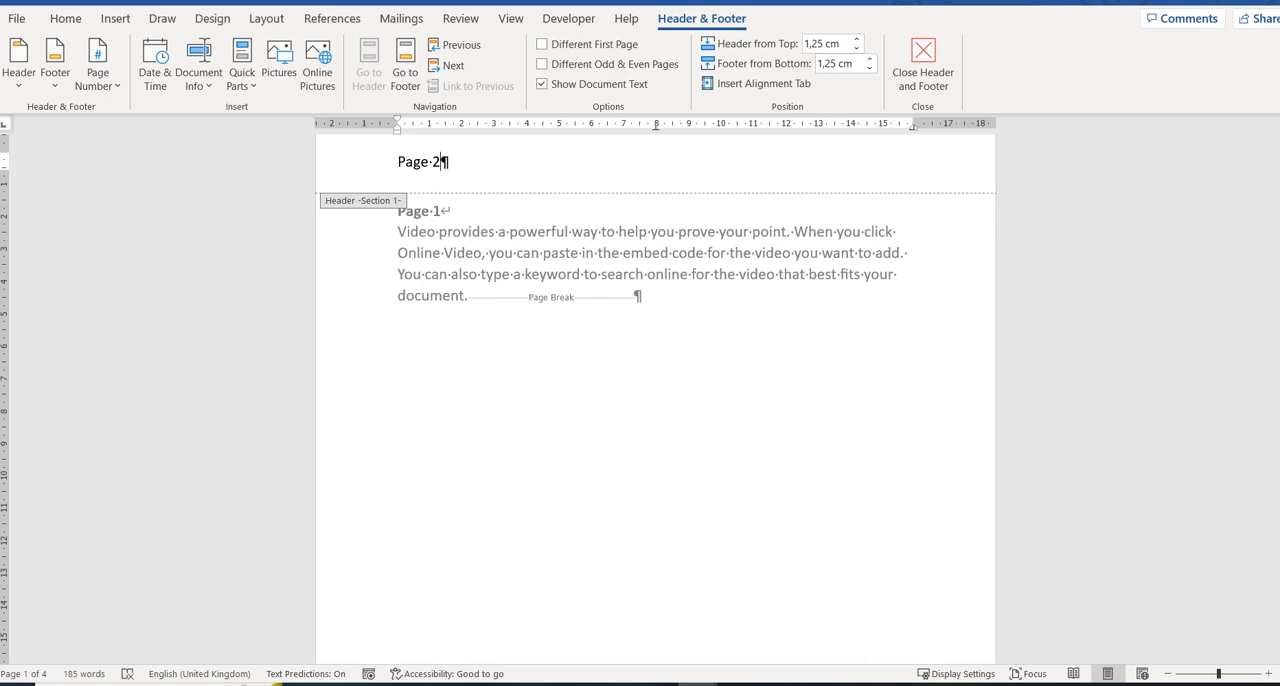
click(923, 60)
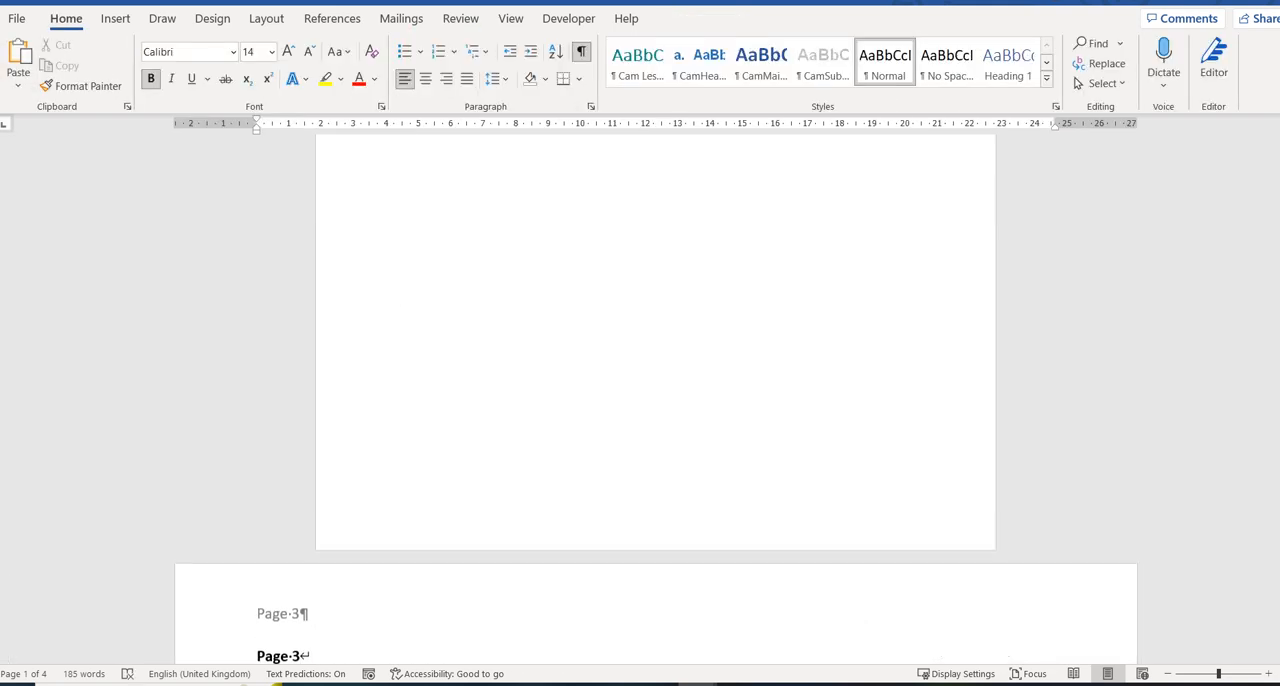
scroll(655, 400, up, 15)
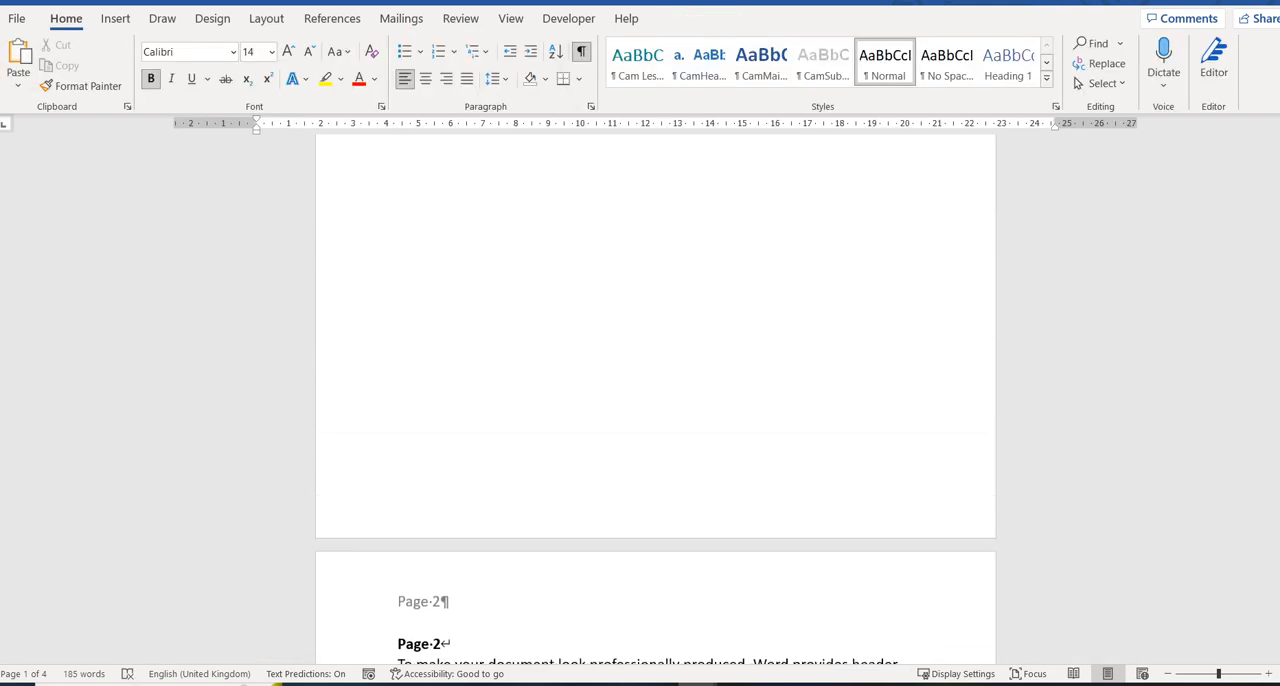
scroll(655, 400, up, 3)
scroll(655, 400, up, 5)
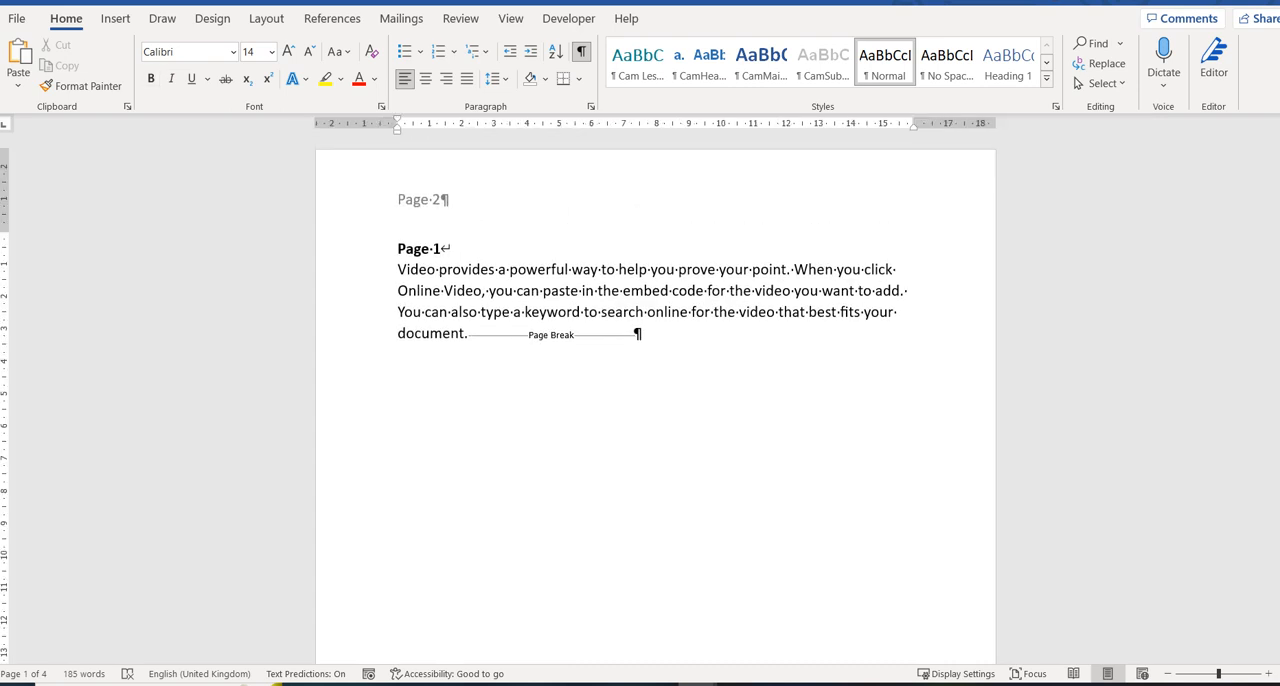
Delete the page break at the end of the Page 1 paragraph and start the Page 2 heading in a new paragraph.
key(ctrl+Page_Down)
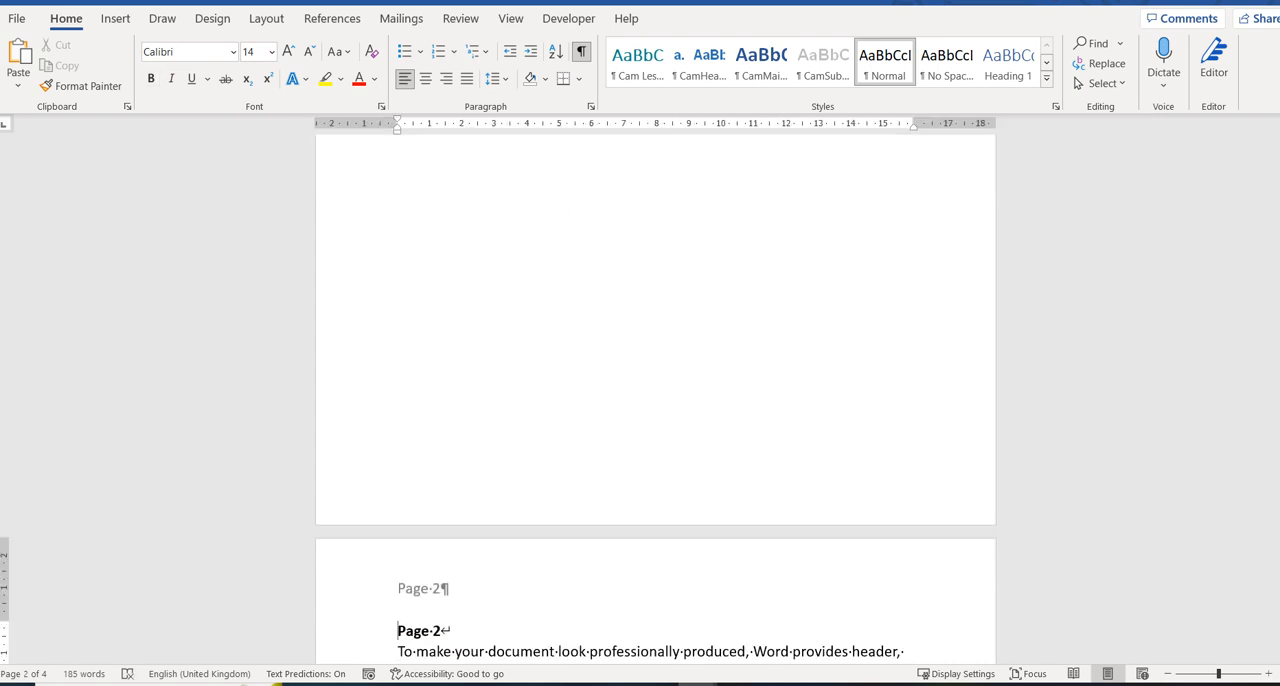
scroll(655, 400, up, 6)
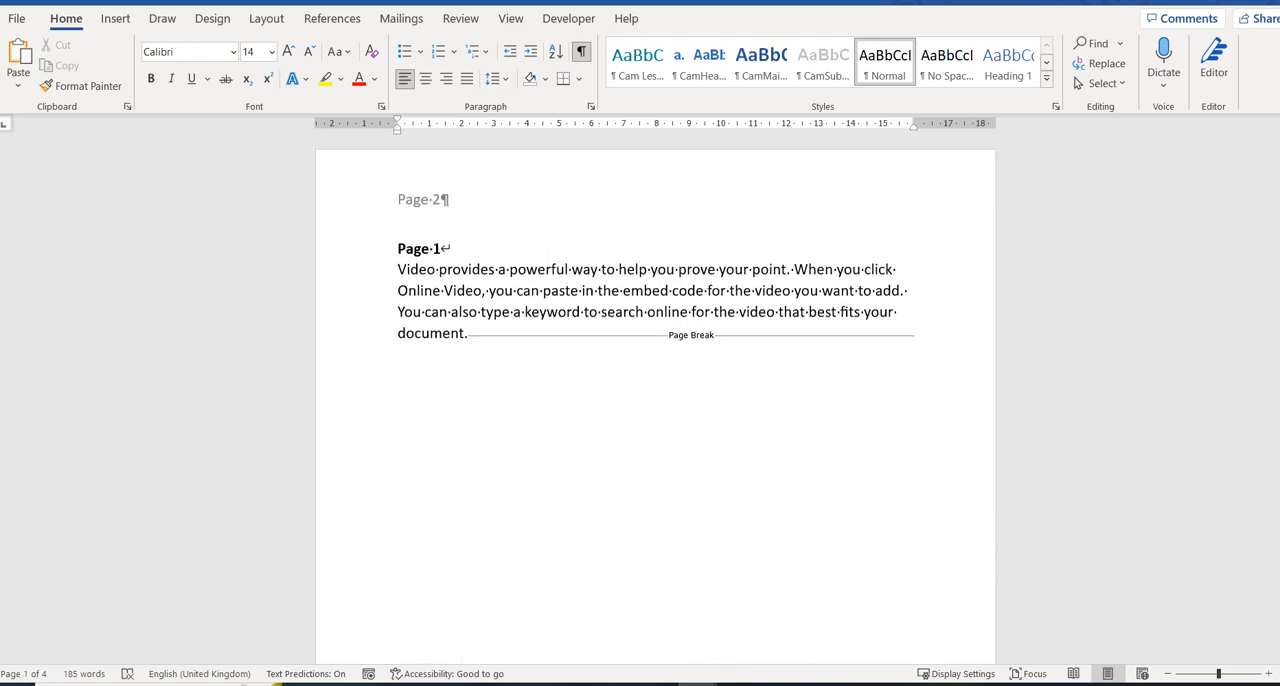
click(469, 334)
key(Delete)
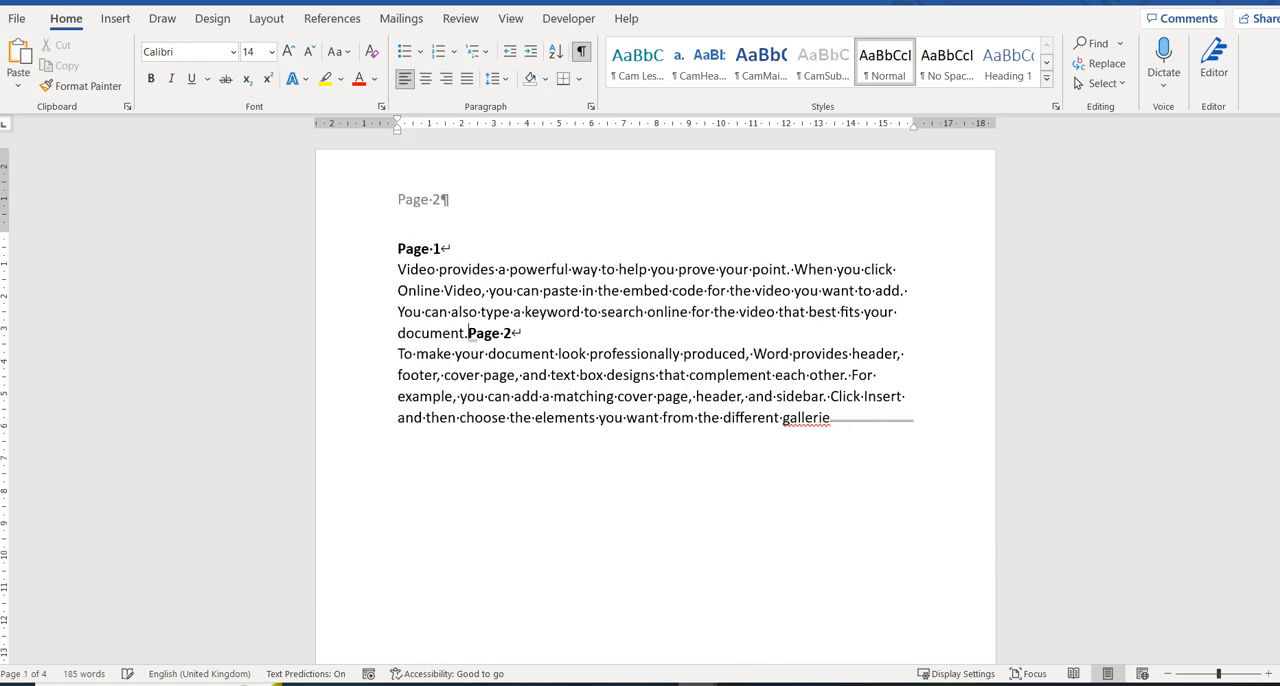
key(Return)
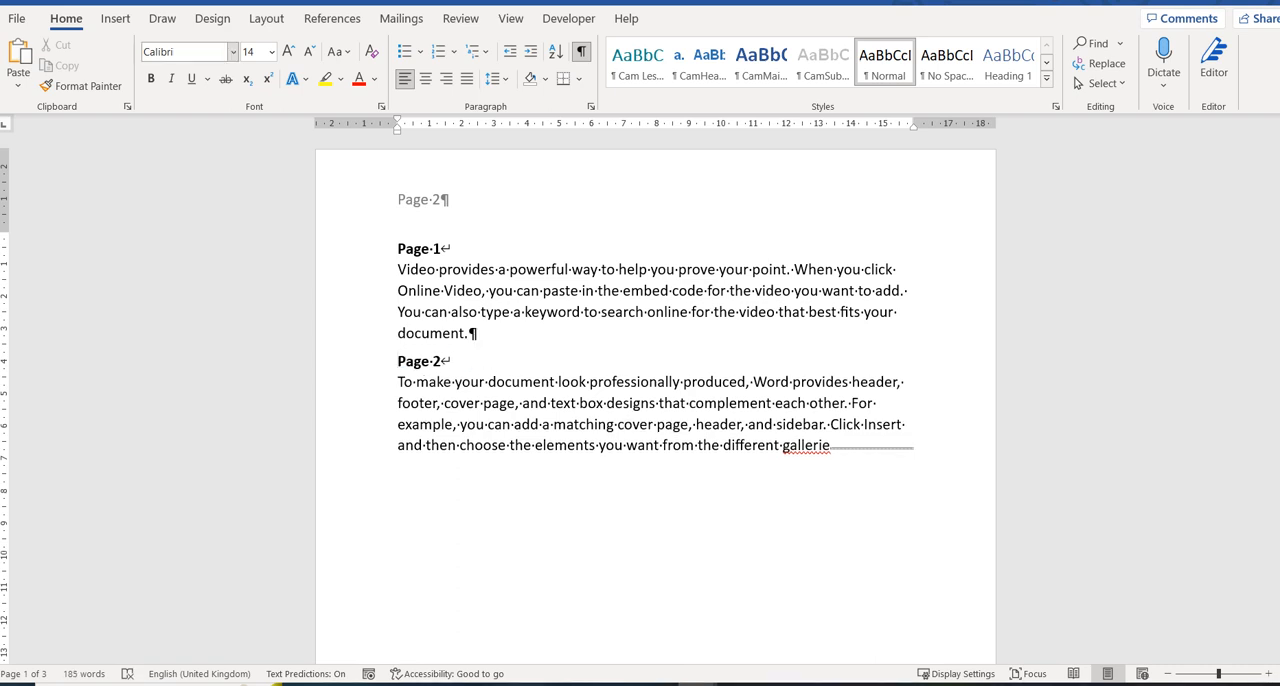
Insert a Next Page section break between the Page 1 paragraph and the Page 2 heading.
click(266, 18)
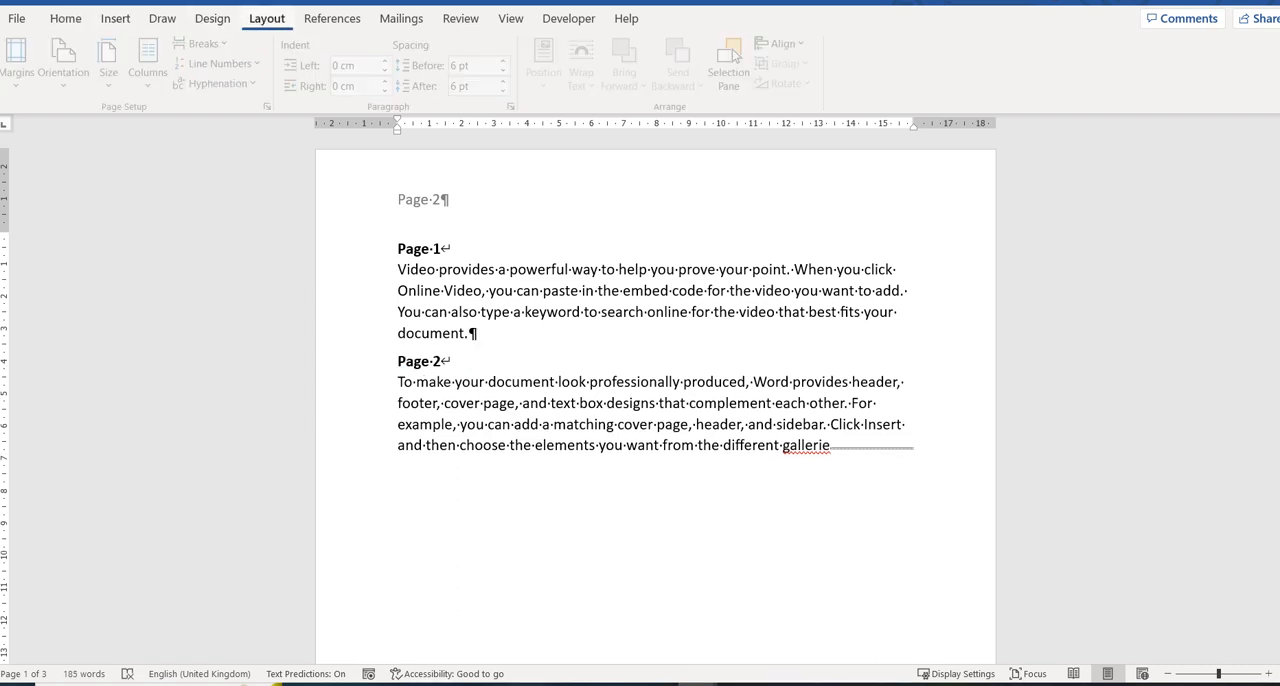
click(205, 43)
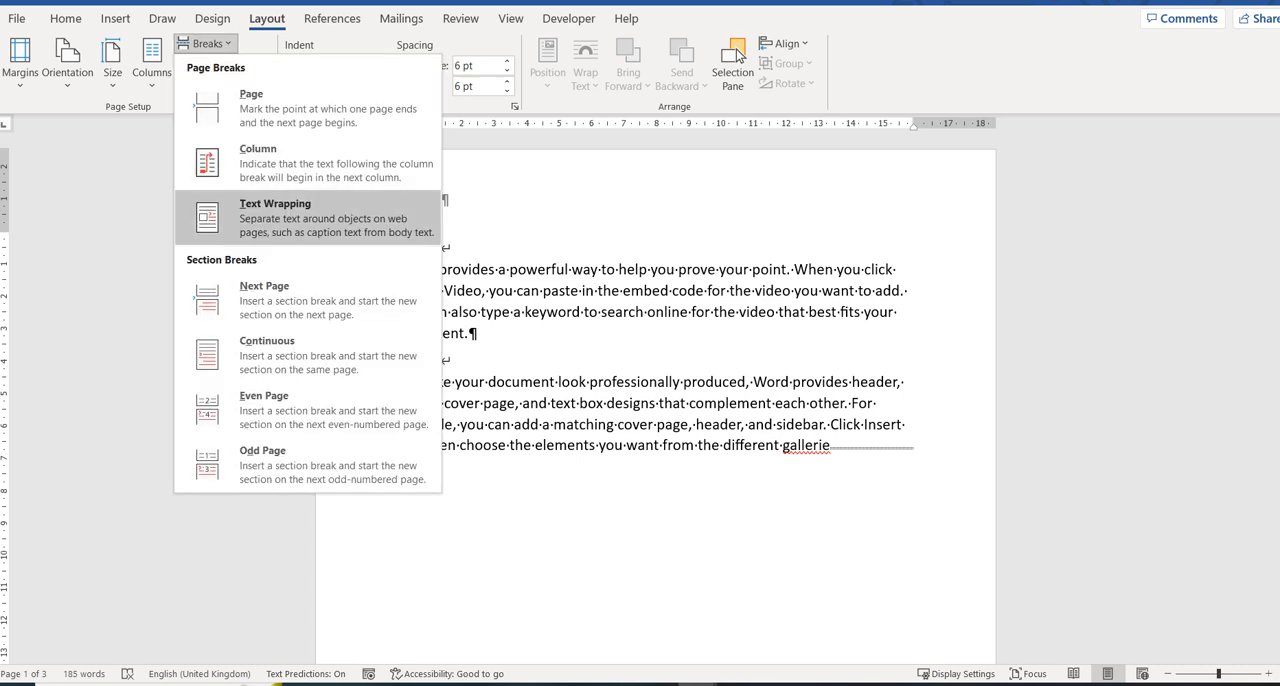
key(Return)
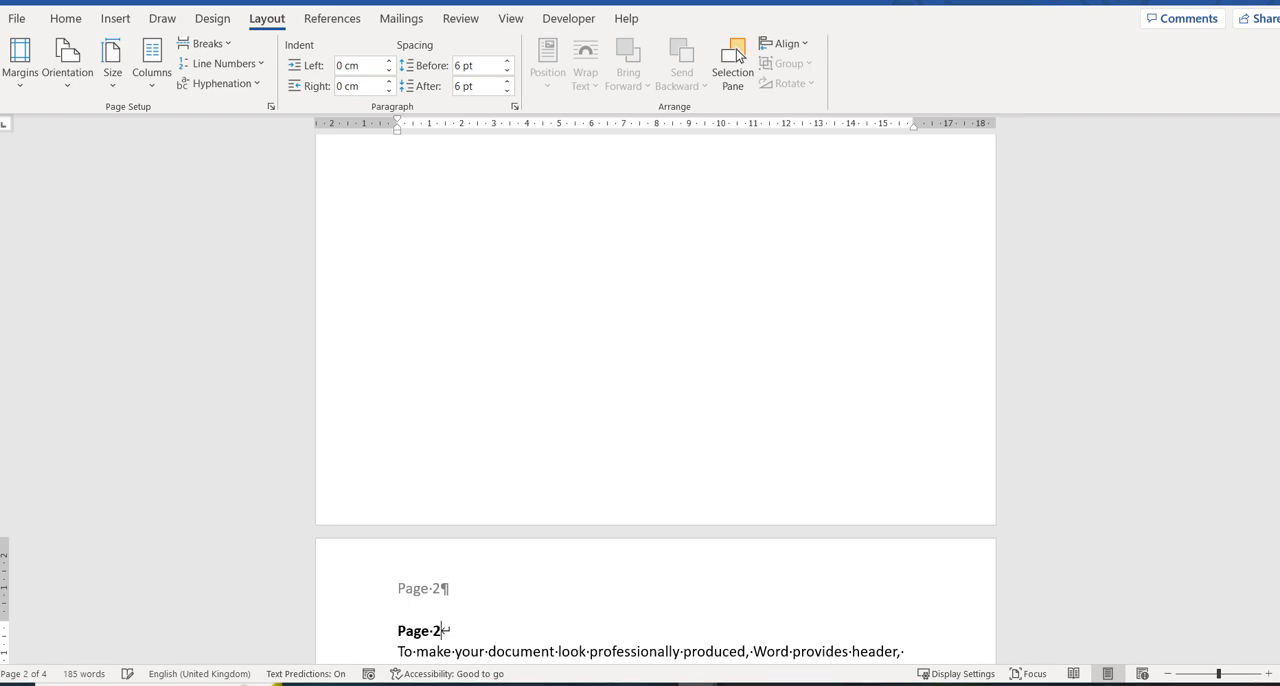
Open the section 2 header for editing and turn off its link to the previous section.
double_click(420, 588)
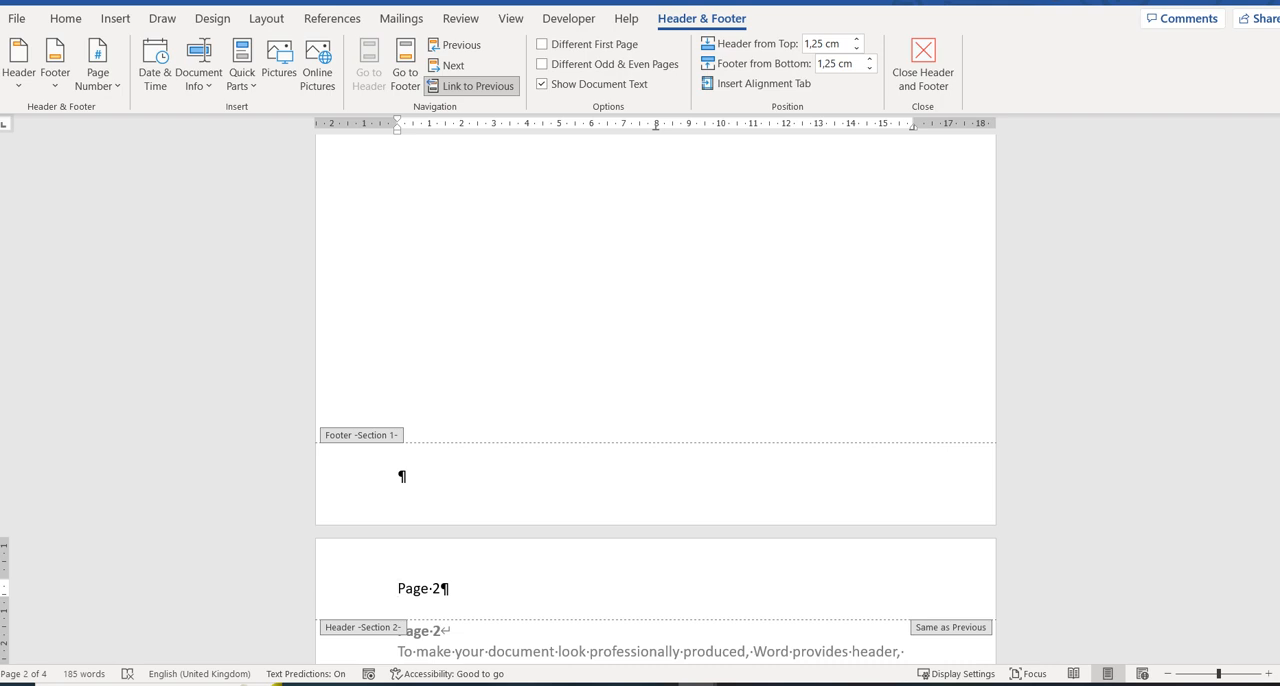
scroll(655, 400, down, 3)
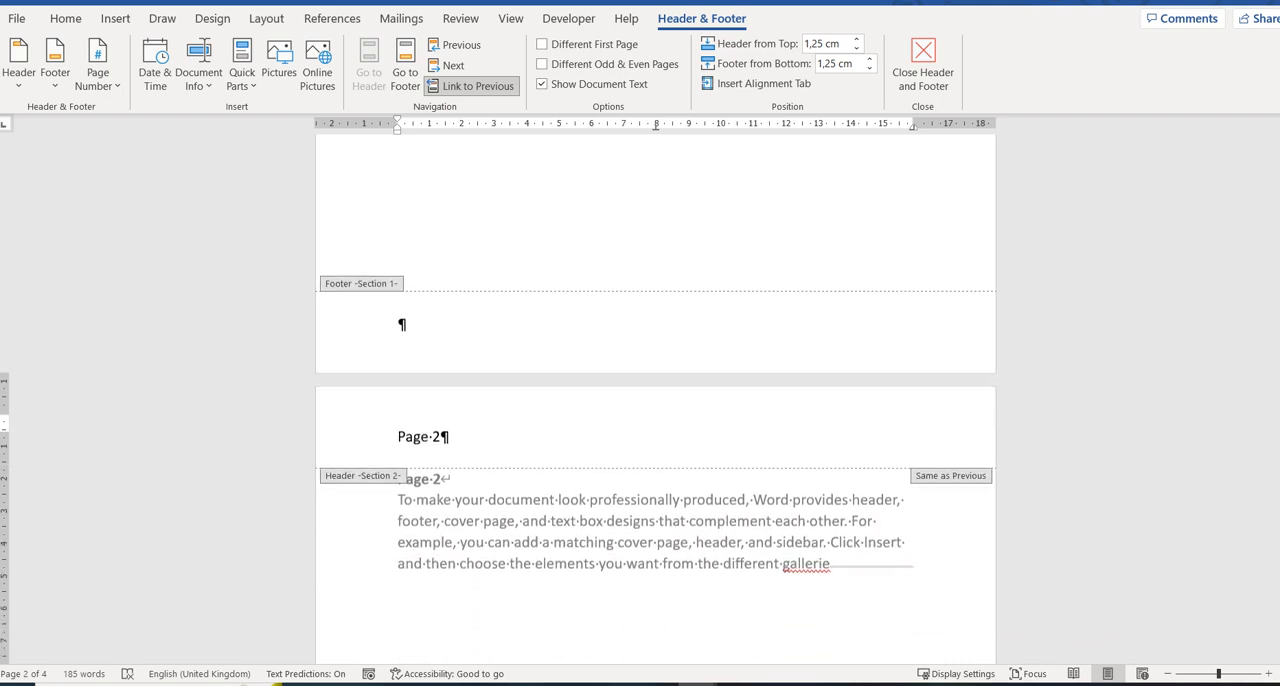
scroll(655, 400, down, 10)
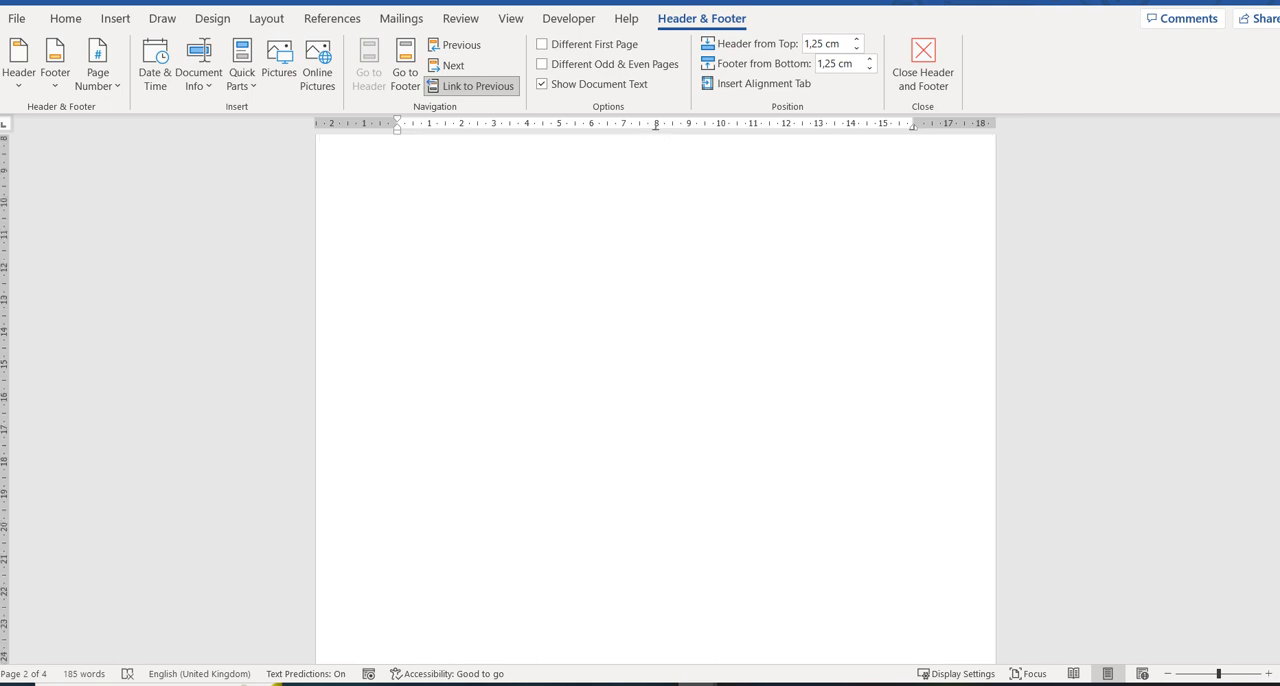
scroll(400, 617, down, 8)
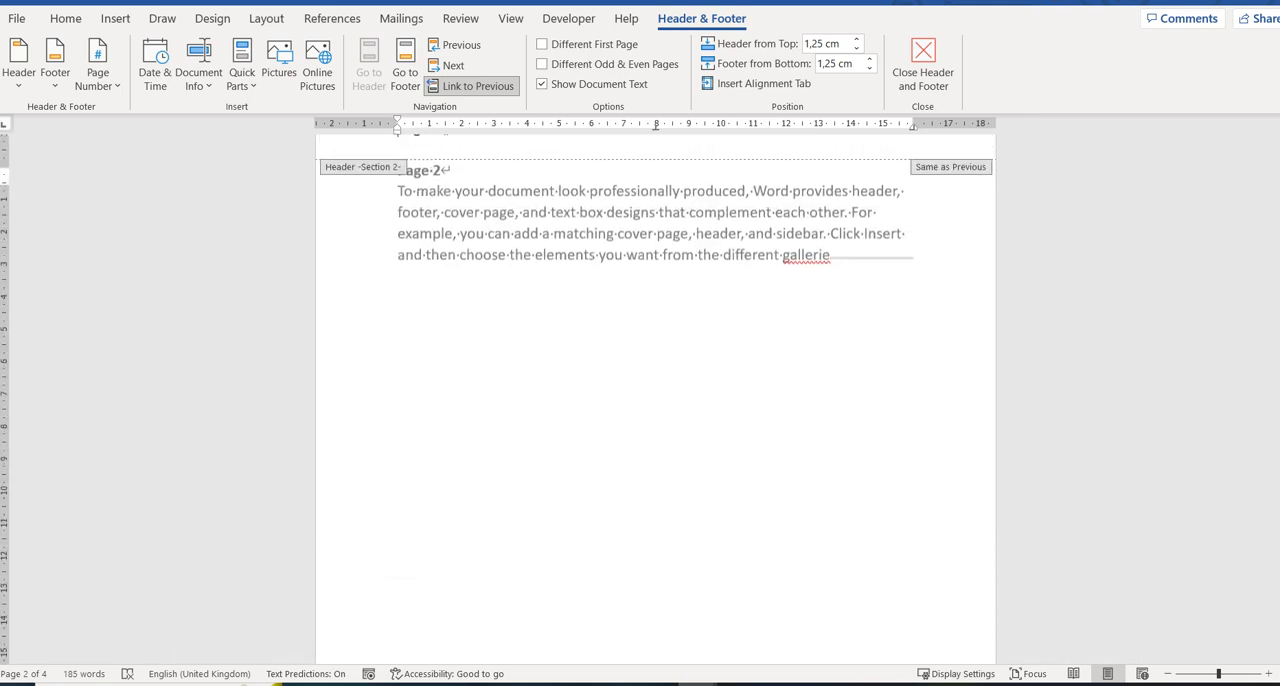
scroll(655, 400, up, 8)
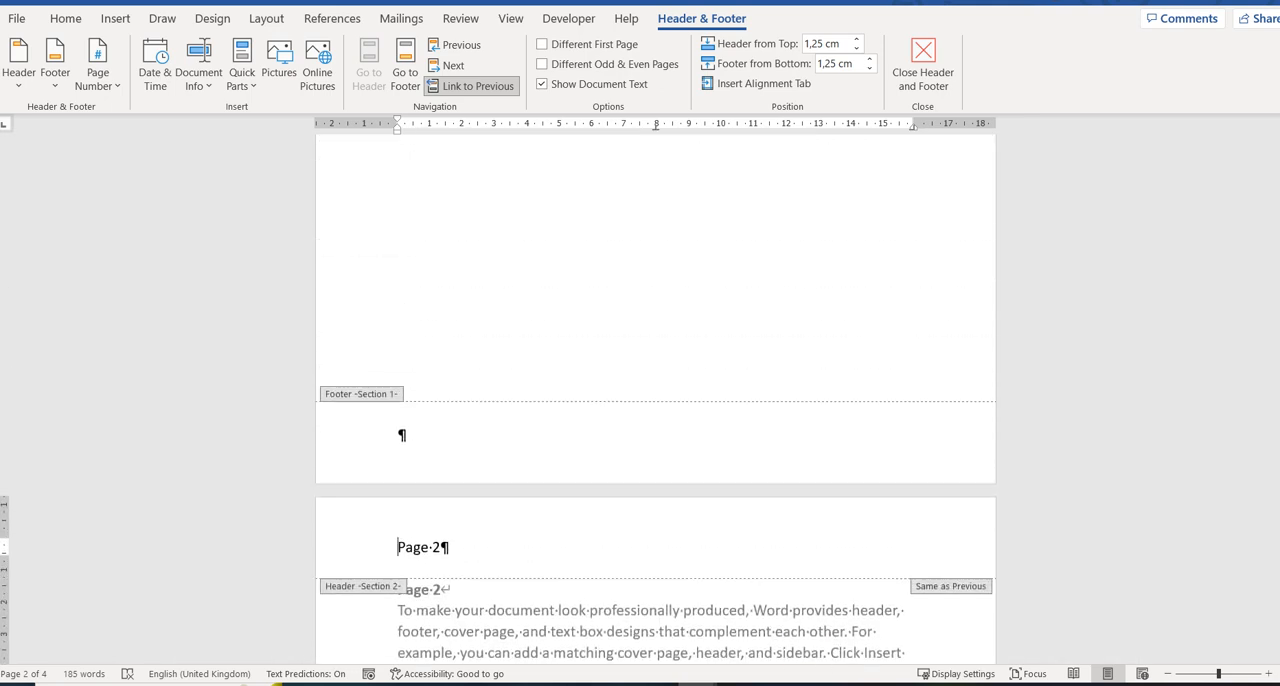
click(471, 86)
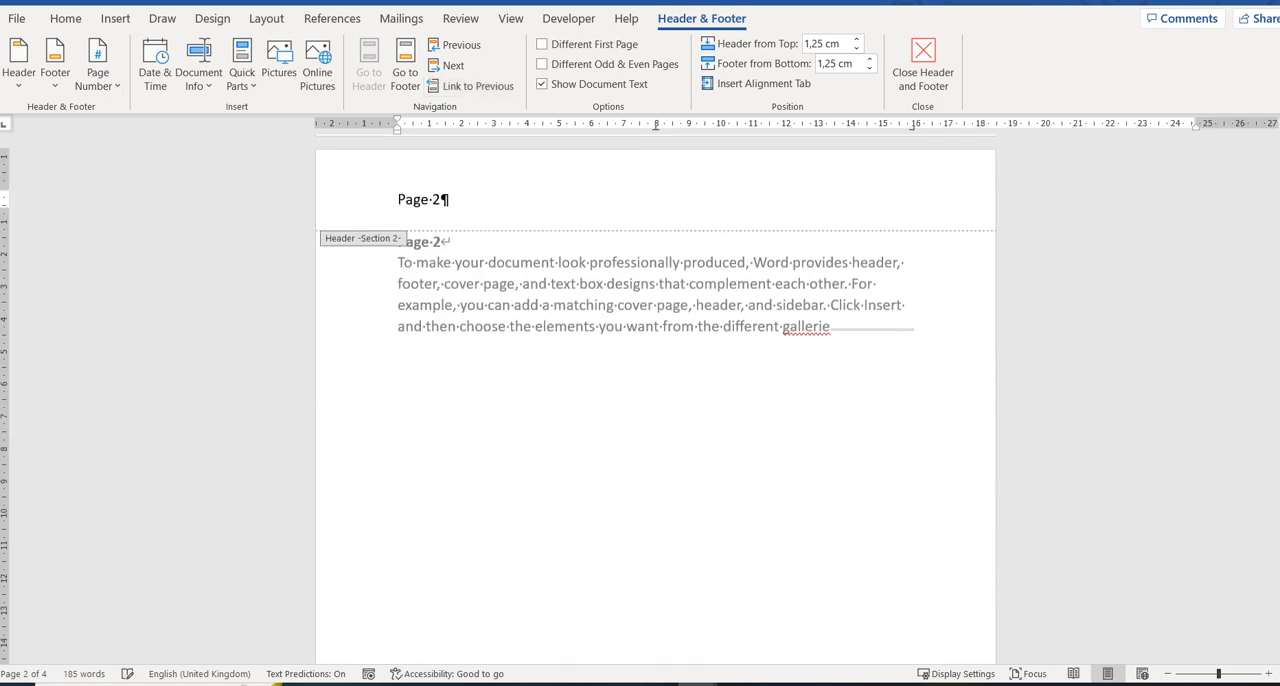
Change the section 1 header text to "Page 1" and close header and footer editing.
drag(1279, 316, 1279, 190)
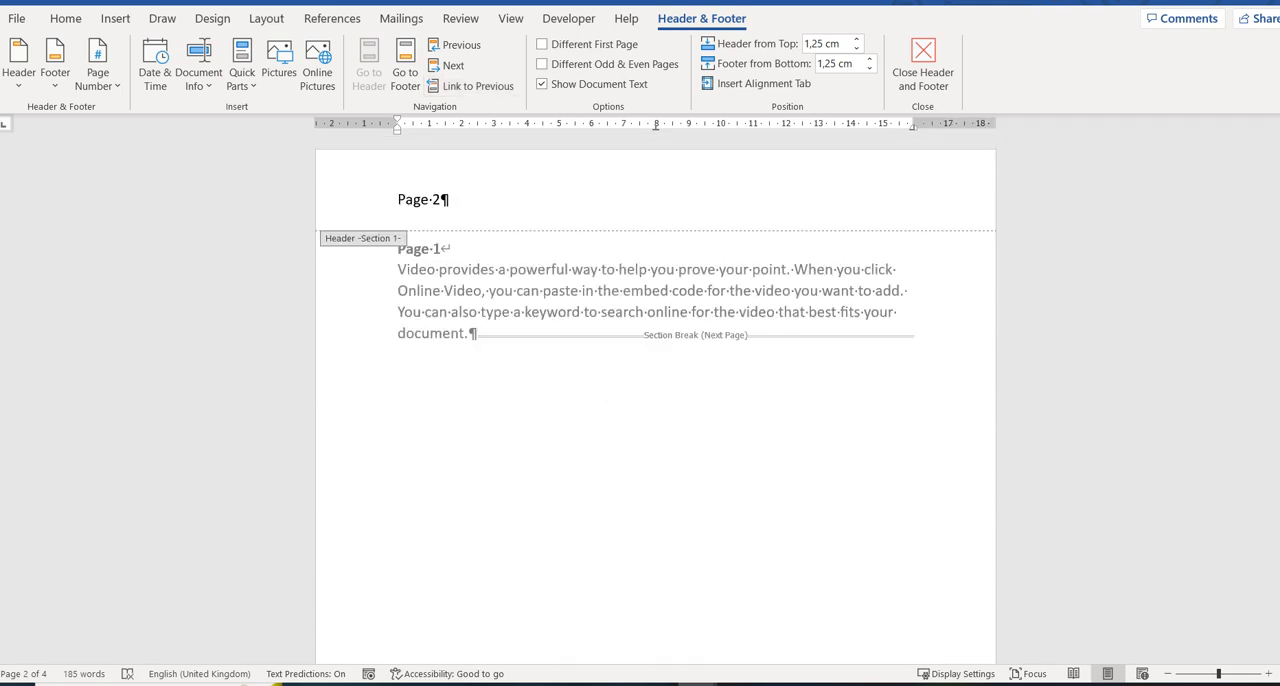
click(441, 199)
key(BackSpace)
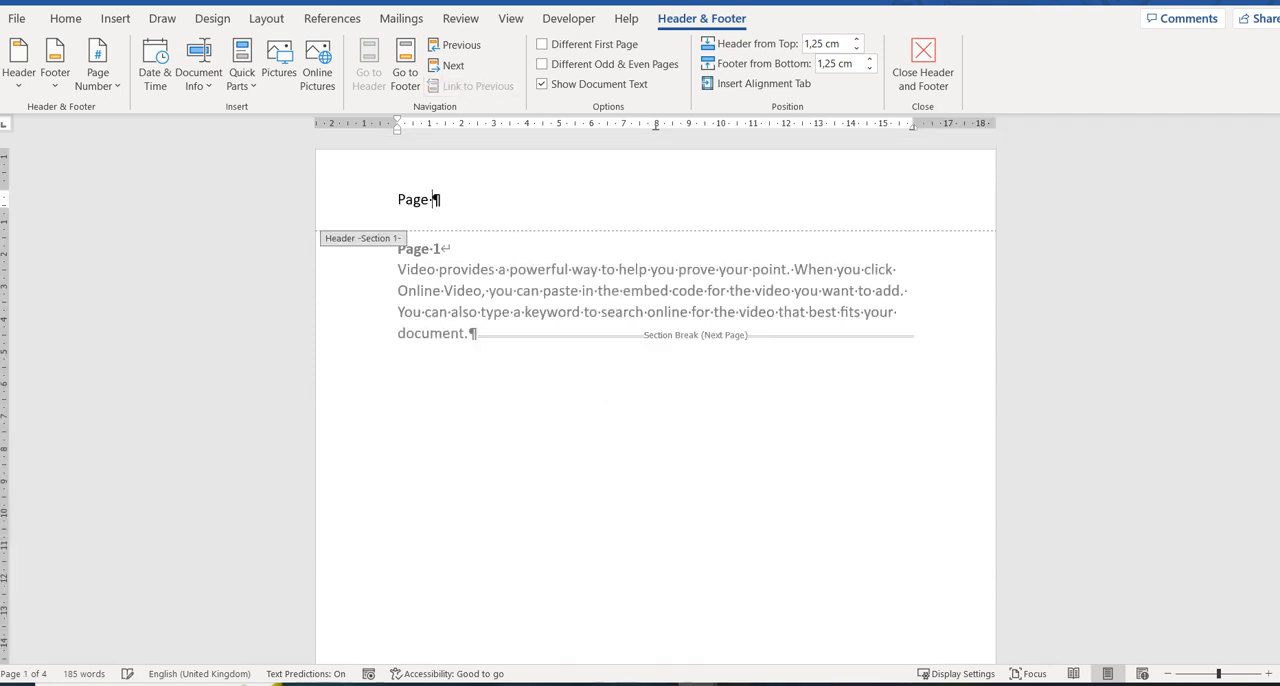
text(1)
mouse_move(1279, 190)
mouse_down()
mouse_move(1279, 515)
mouse_move(1279, 183)
mouse_up()
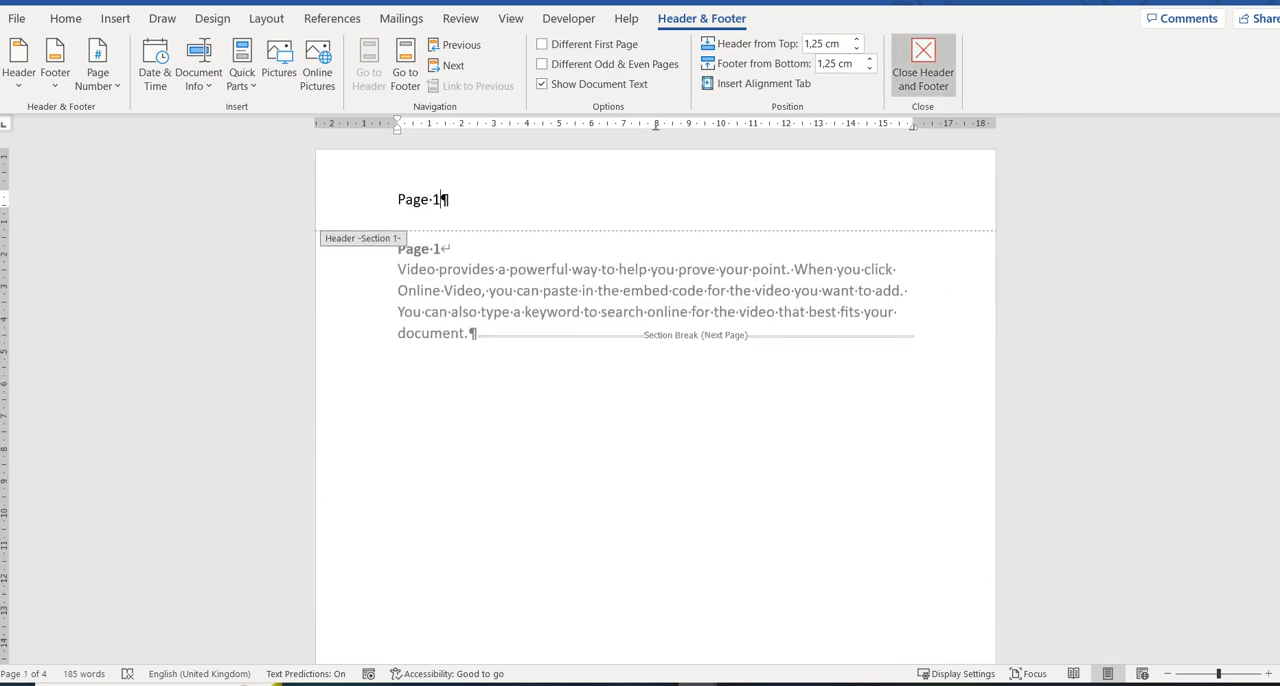
click(923, 63)
scroll(655, 400, up, 10)
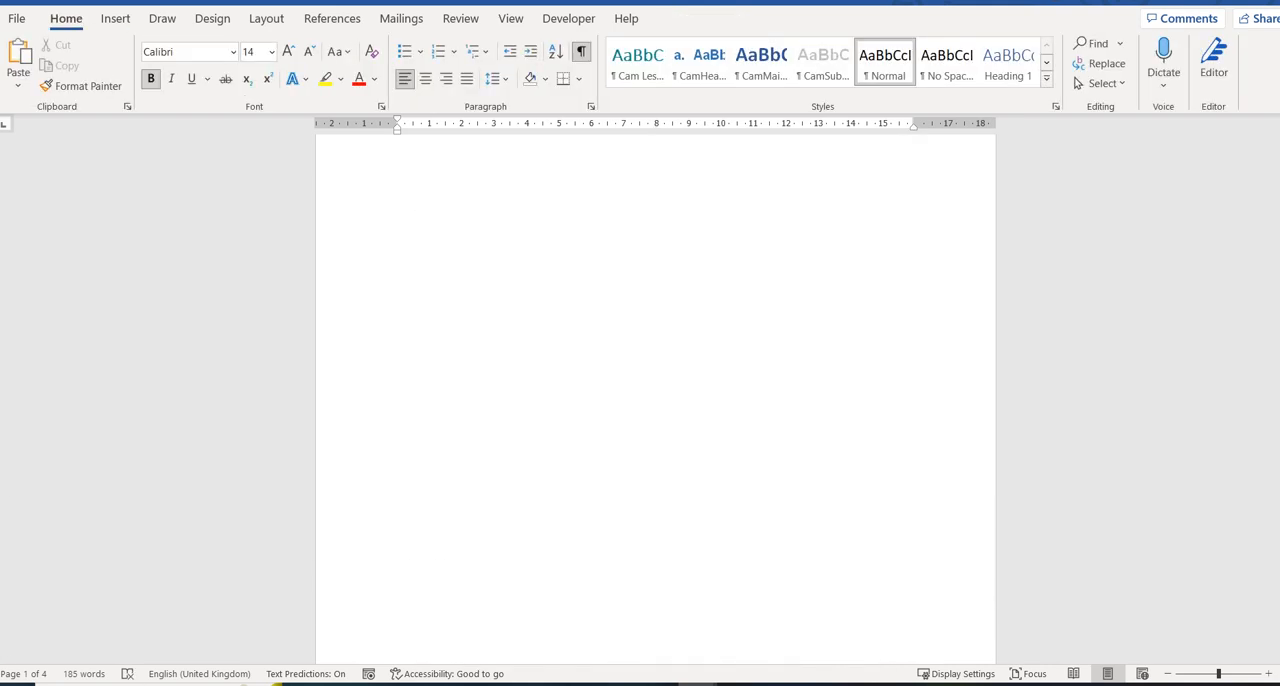
Set the first section, containing the Page 1 text, to landscape orientation.
drag(398, 334, 406, 334)
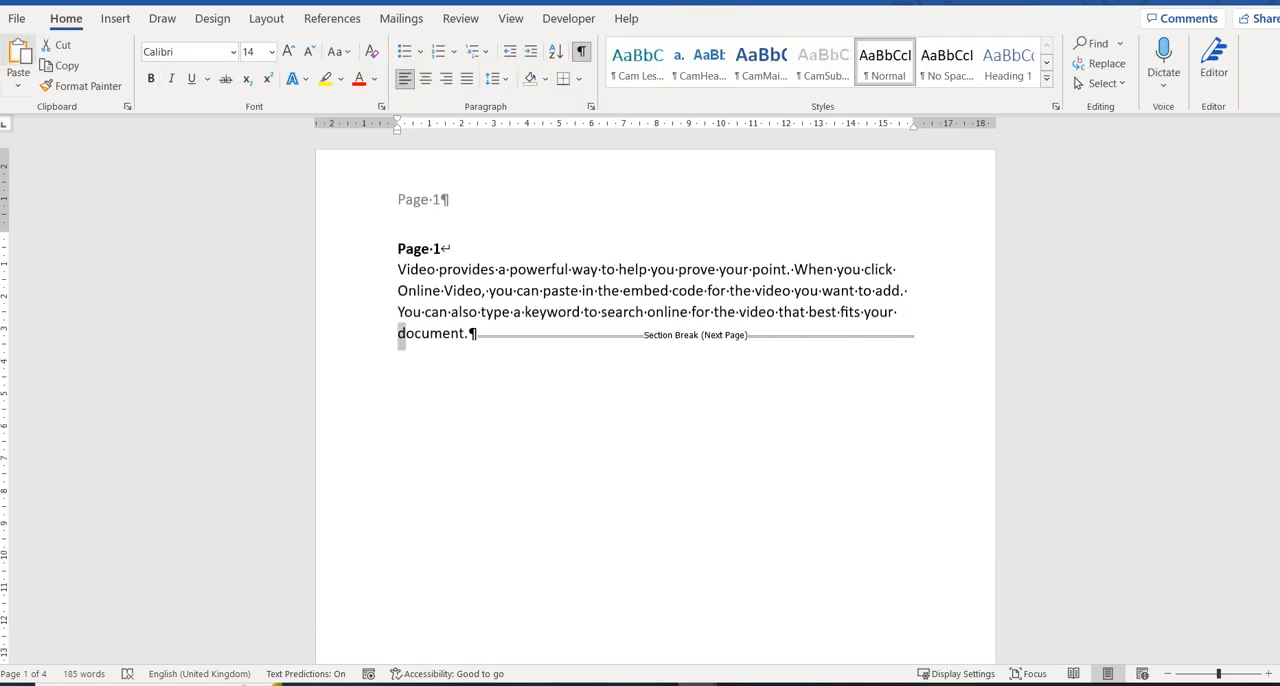
click(267, 18)
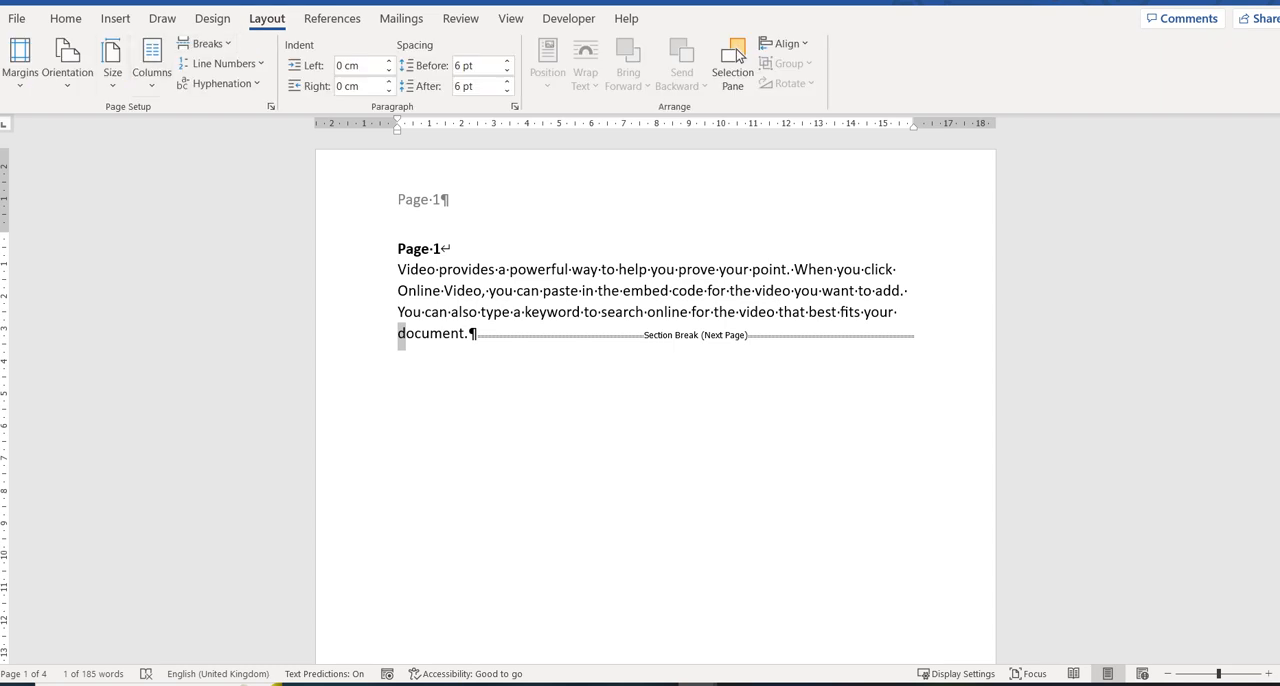
click(67, 62)
key(Down)
key(Return)
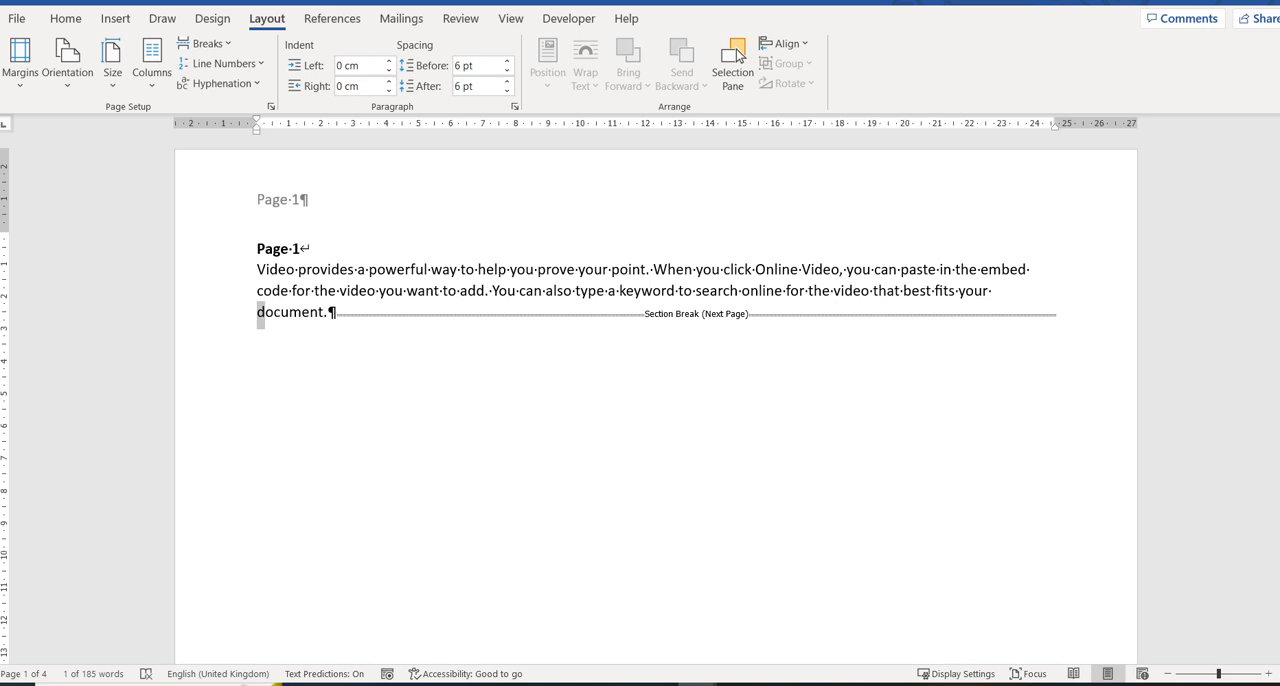
Insert an Even Page section break after the Page 1 paragraph and delete the empty paragraph above the Page 2 heading.
click(205, 43)
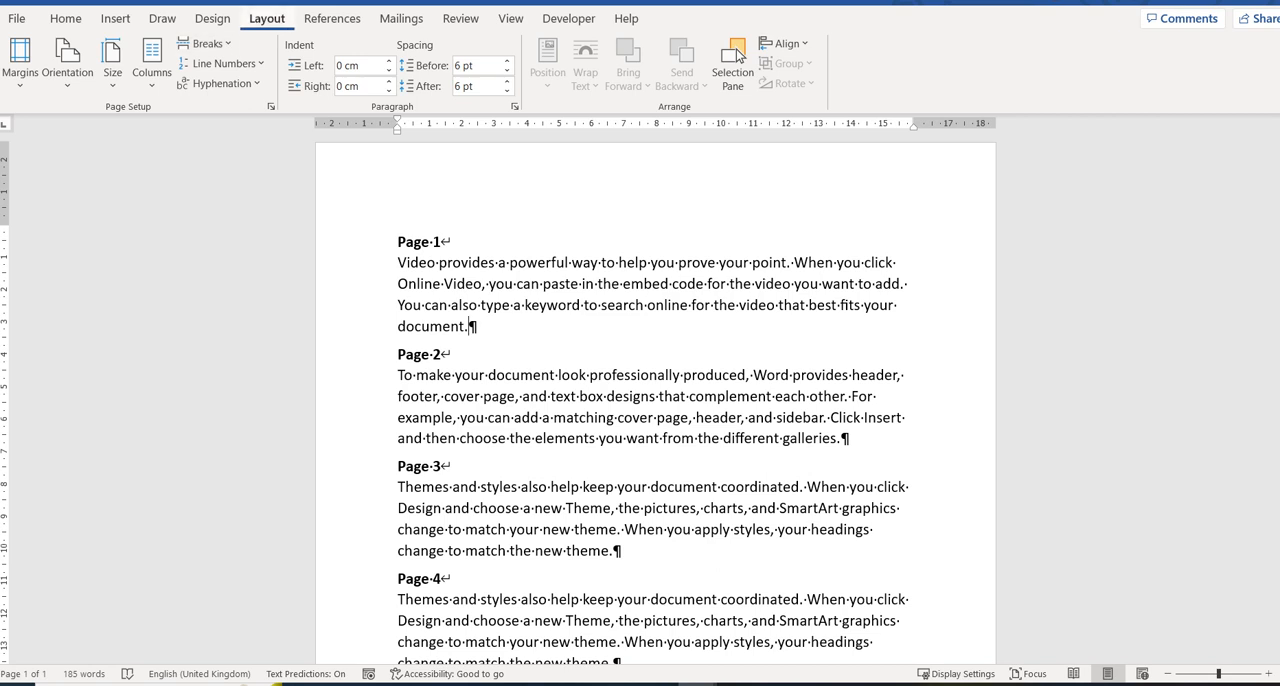
click(206, 44)
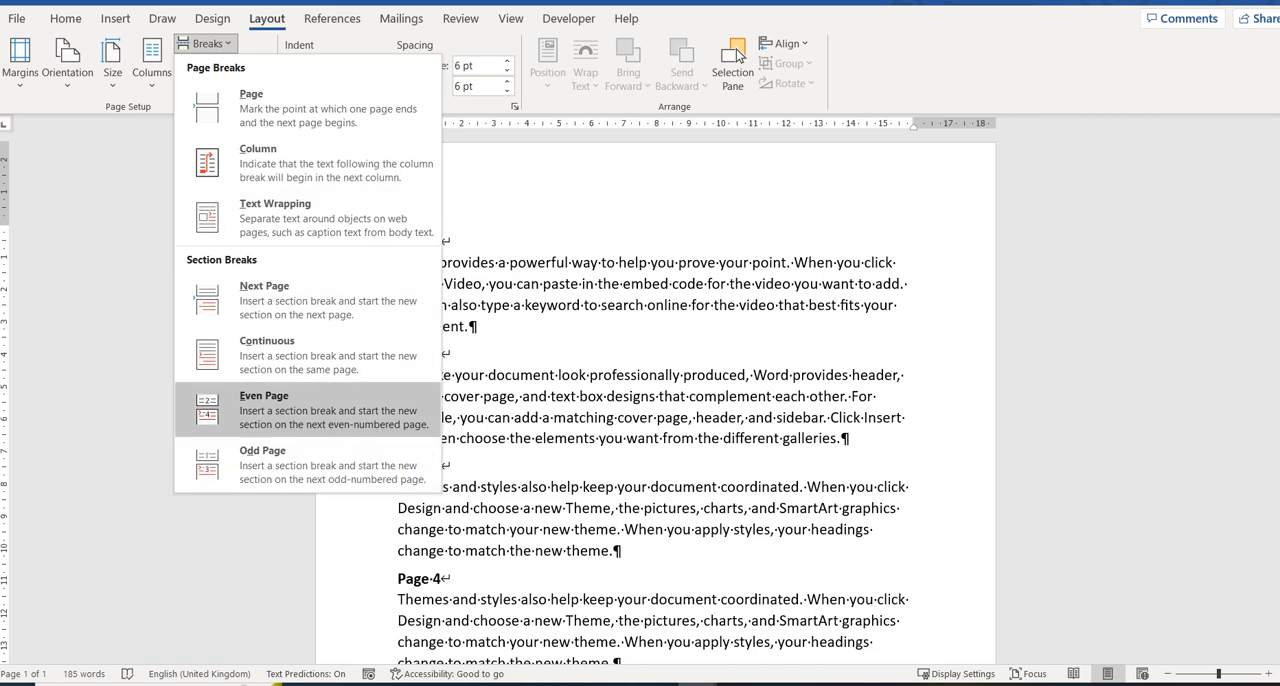
click(308, 410)
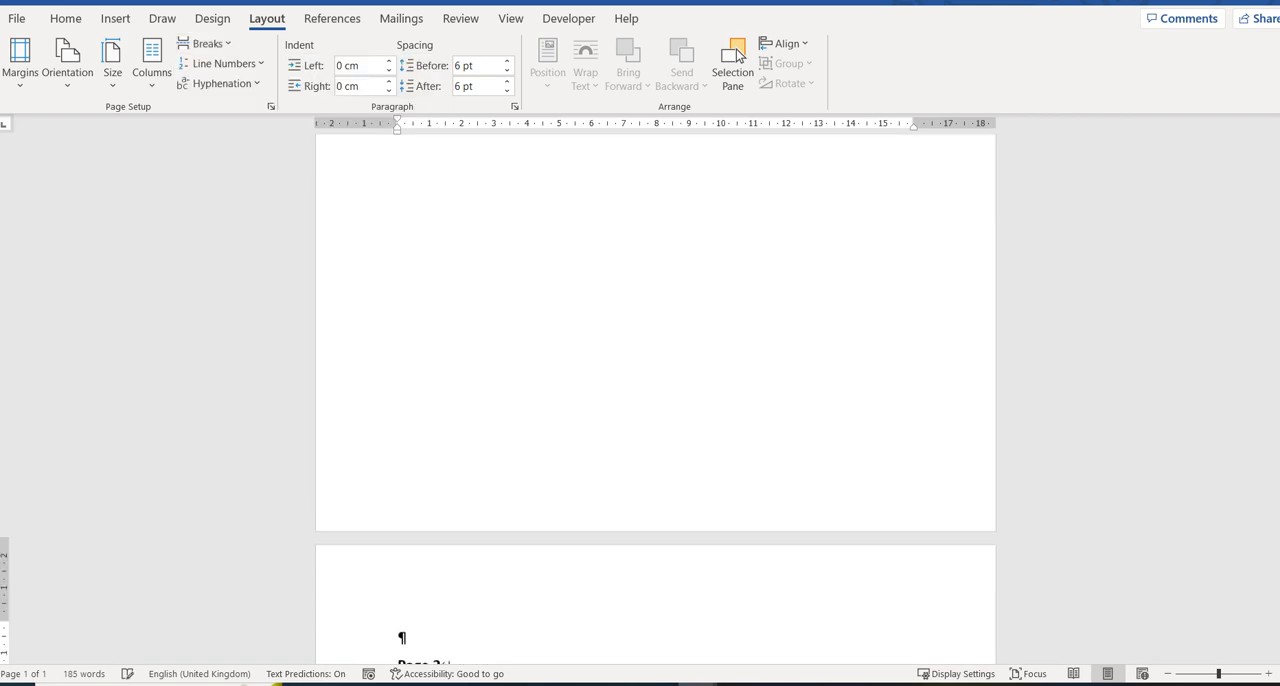
scroll(655, 400, down, 4)
scroll(655, 400, down, 1)
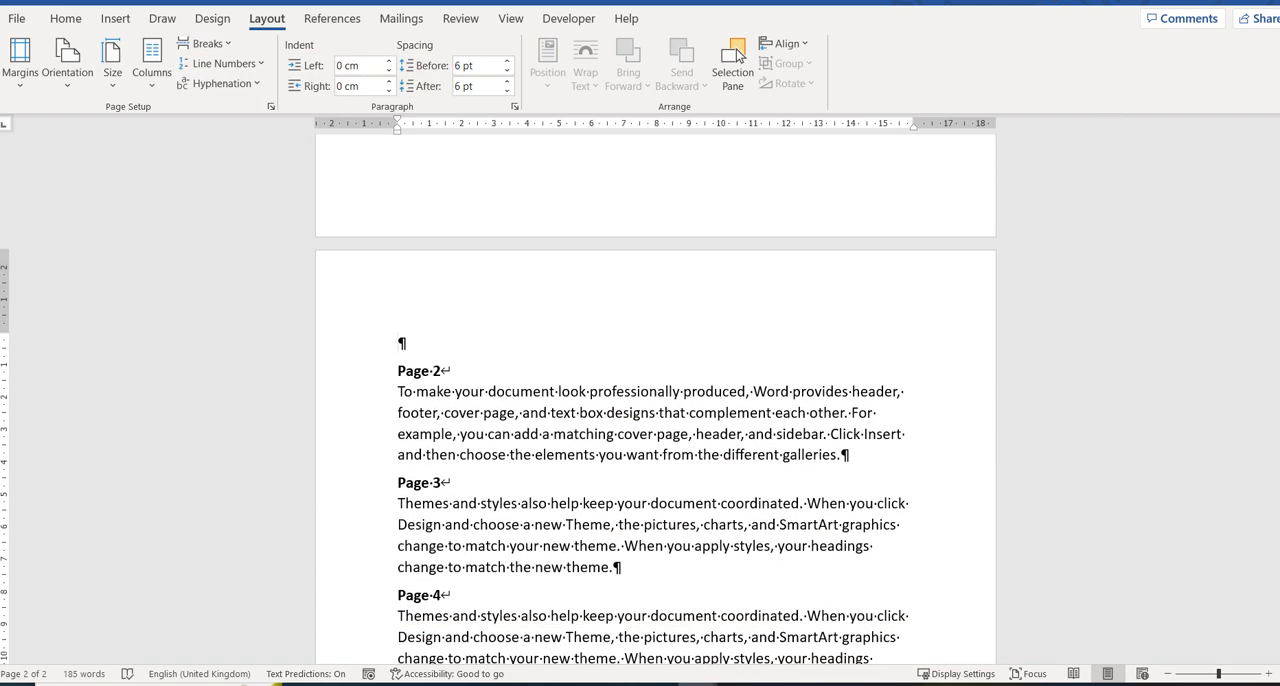
scroll(655, 400, down, 1)
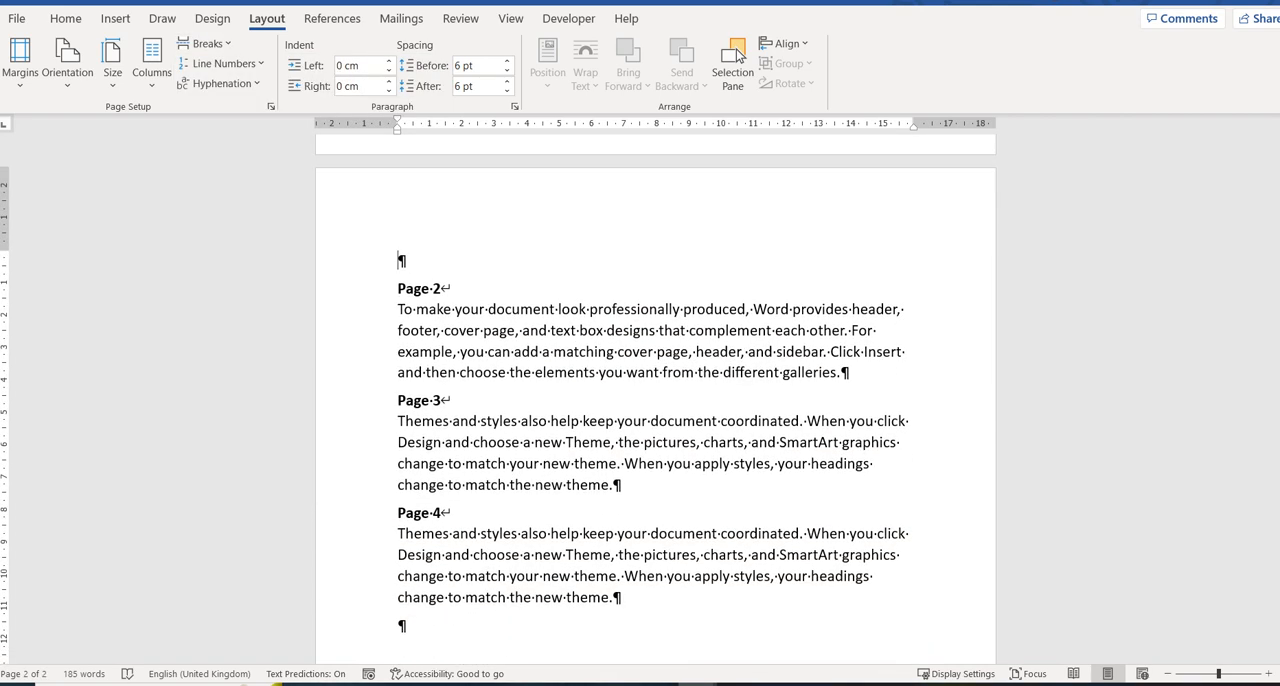
key(Down)
key(BackSpace)
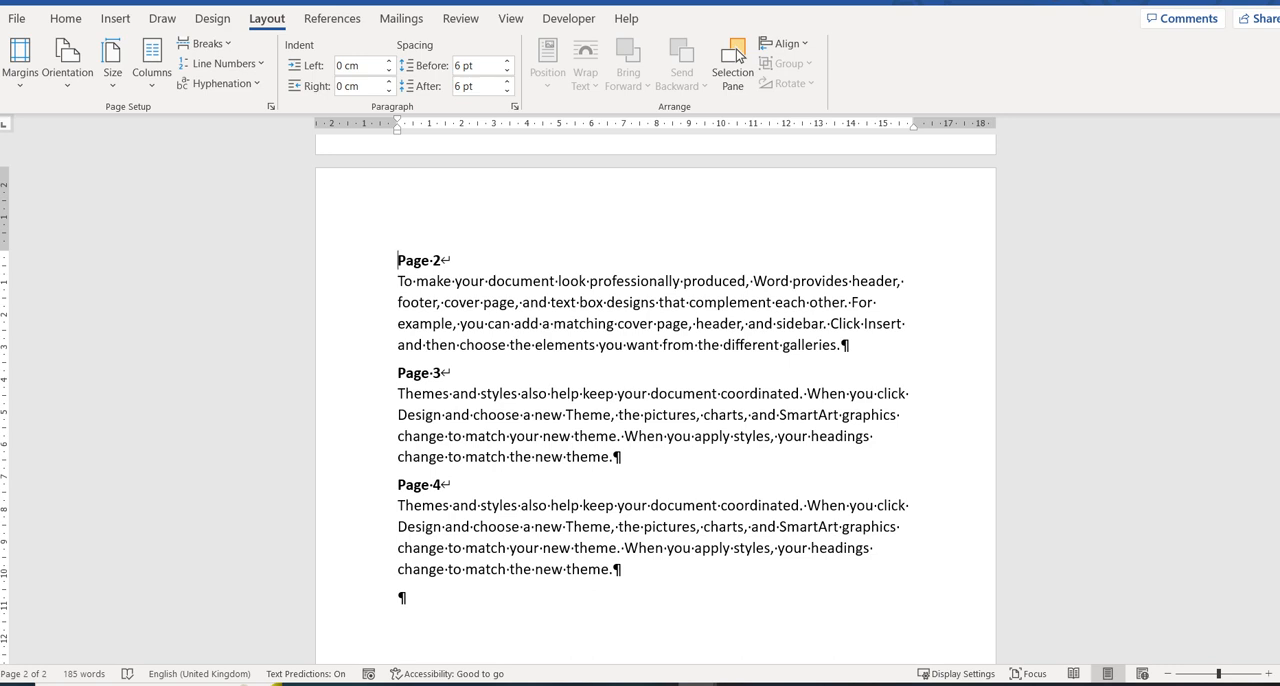
Insert an Even Page section break before the Page 3 heading and check where the new section starts.
key(ctrl+Down)
click(207, 44)
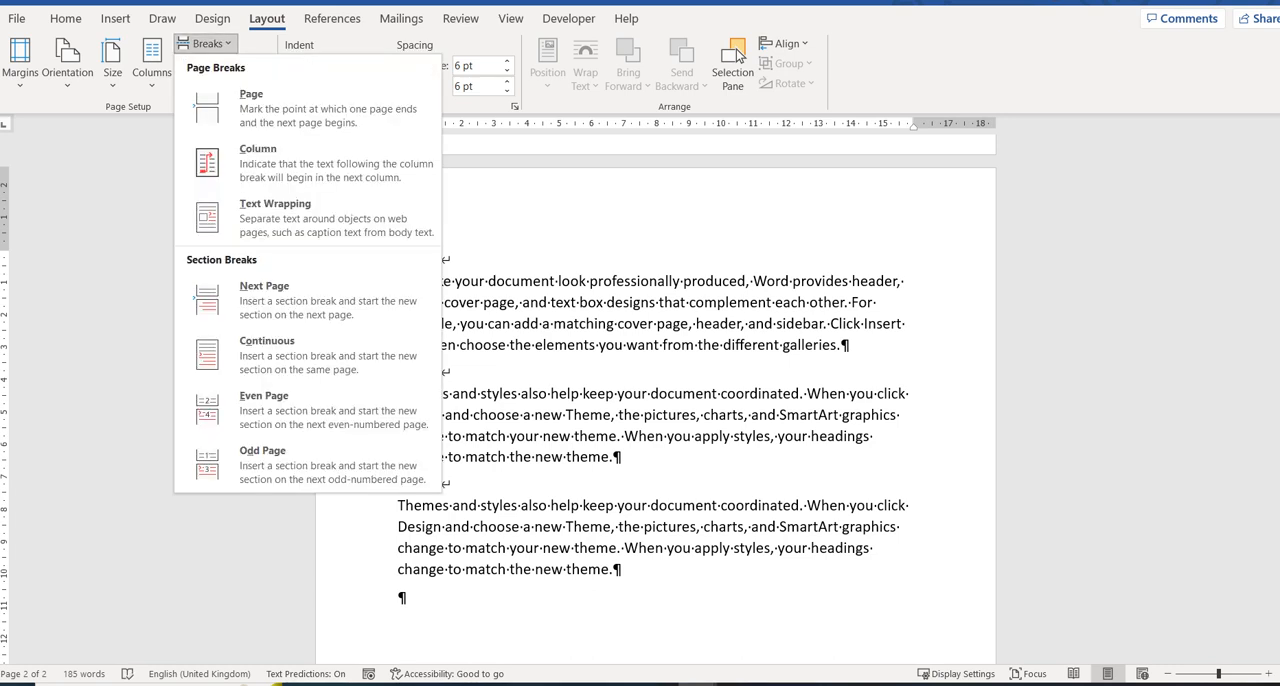
click(308, 410)
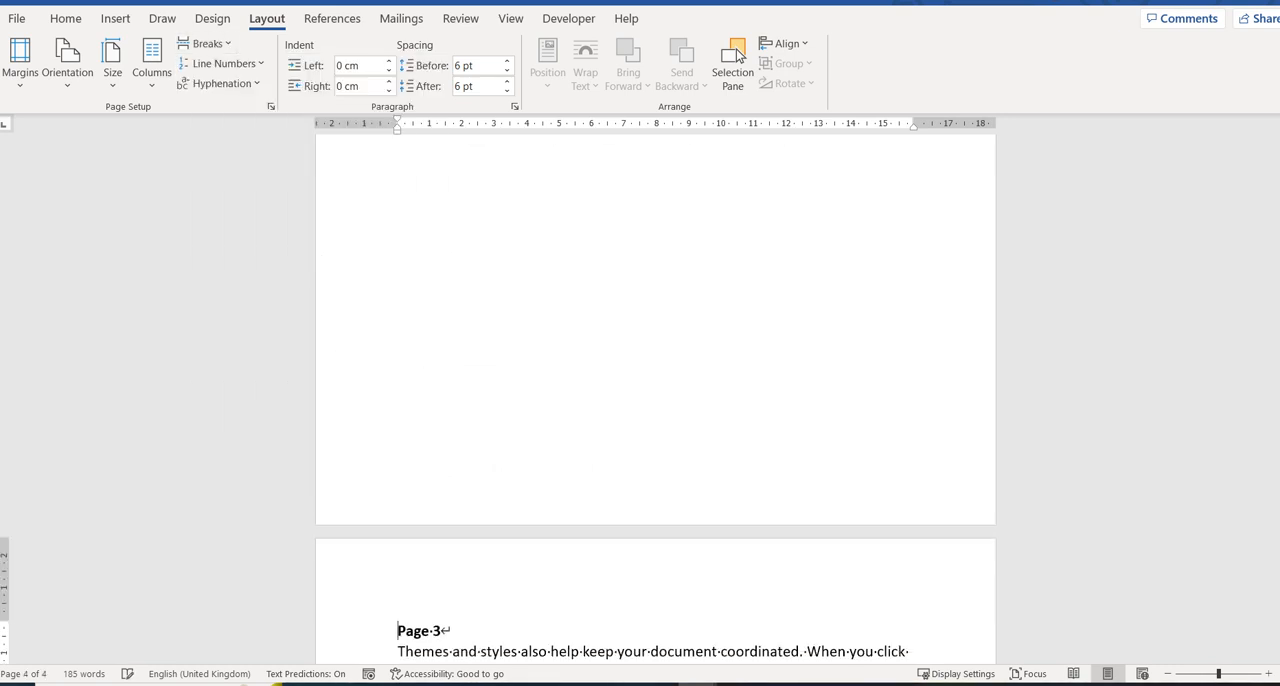
scroll(655, 400, down, 1)
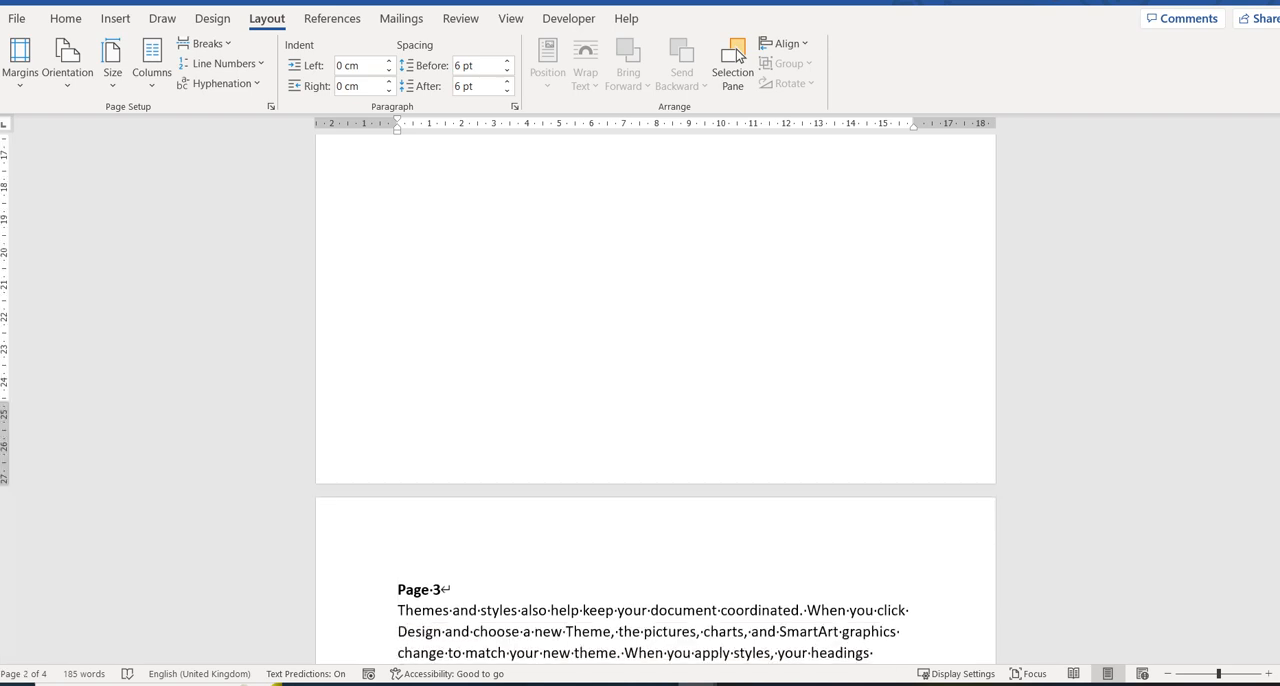
scroll(655, 400, up, 3)
scroll(655, 400, down, 2)
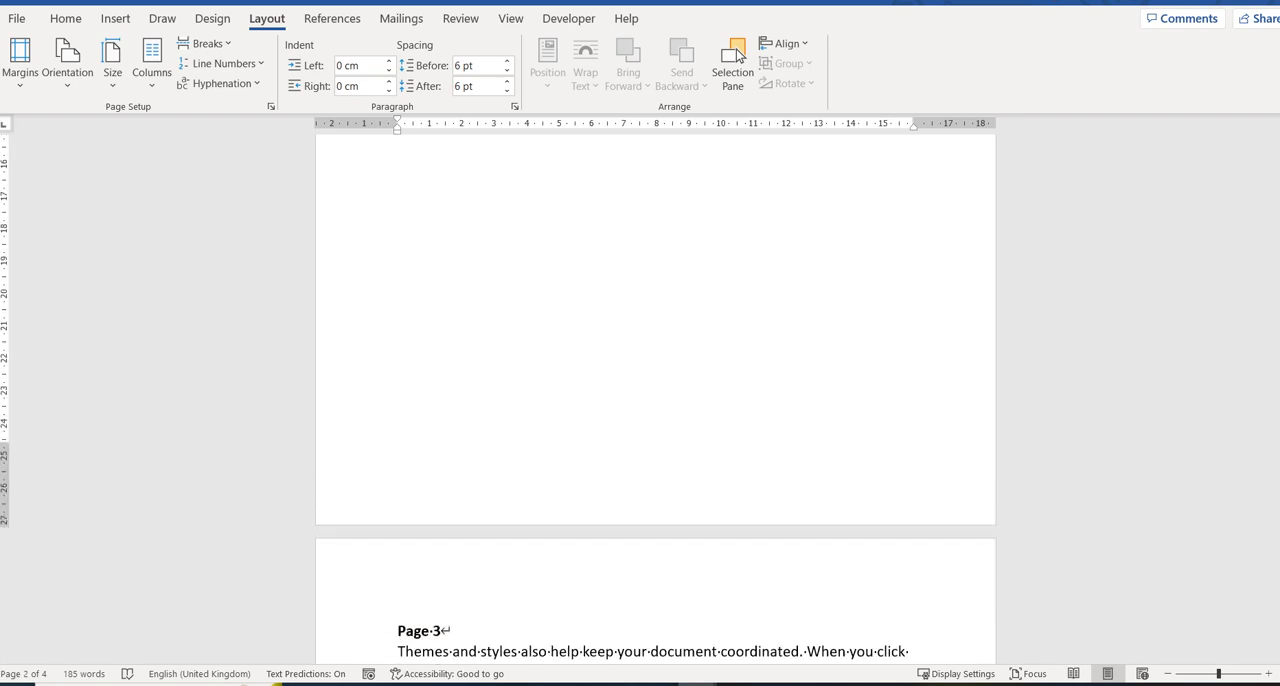
scroll(655, 400, down, 4)
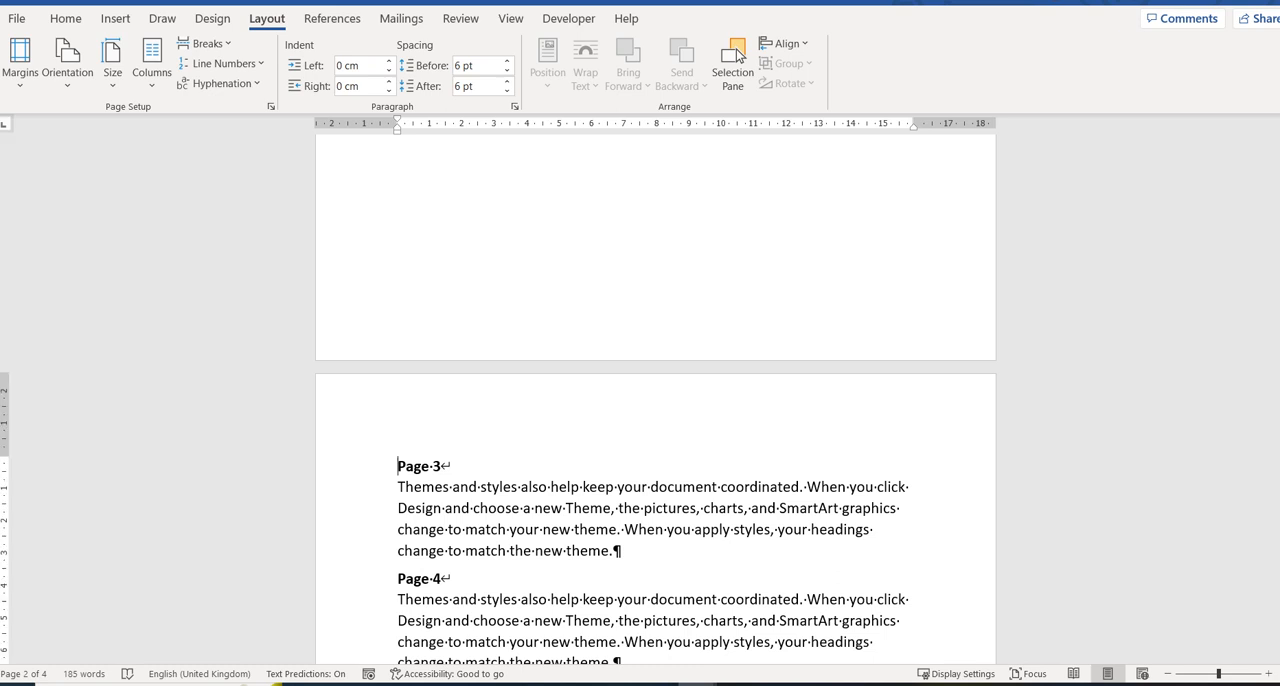
drag(397, 466, 452, 466)
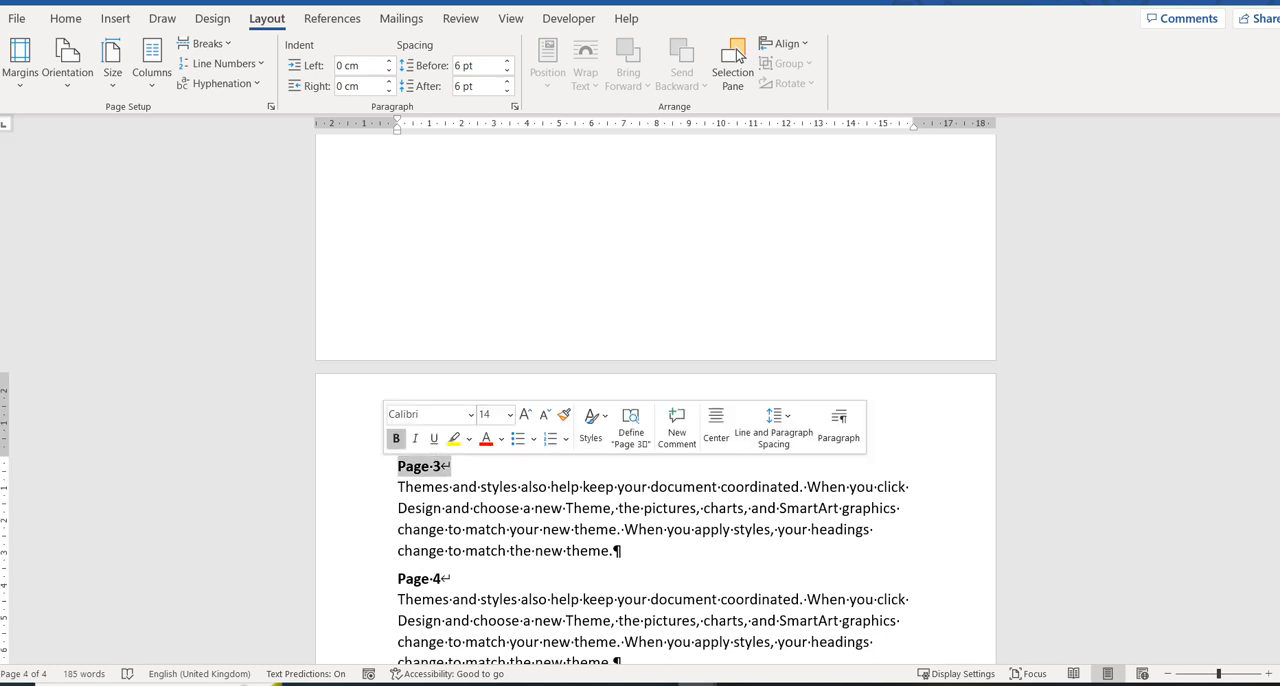
click(374, 488)
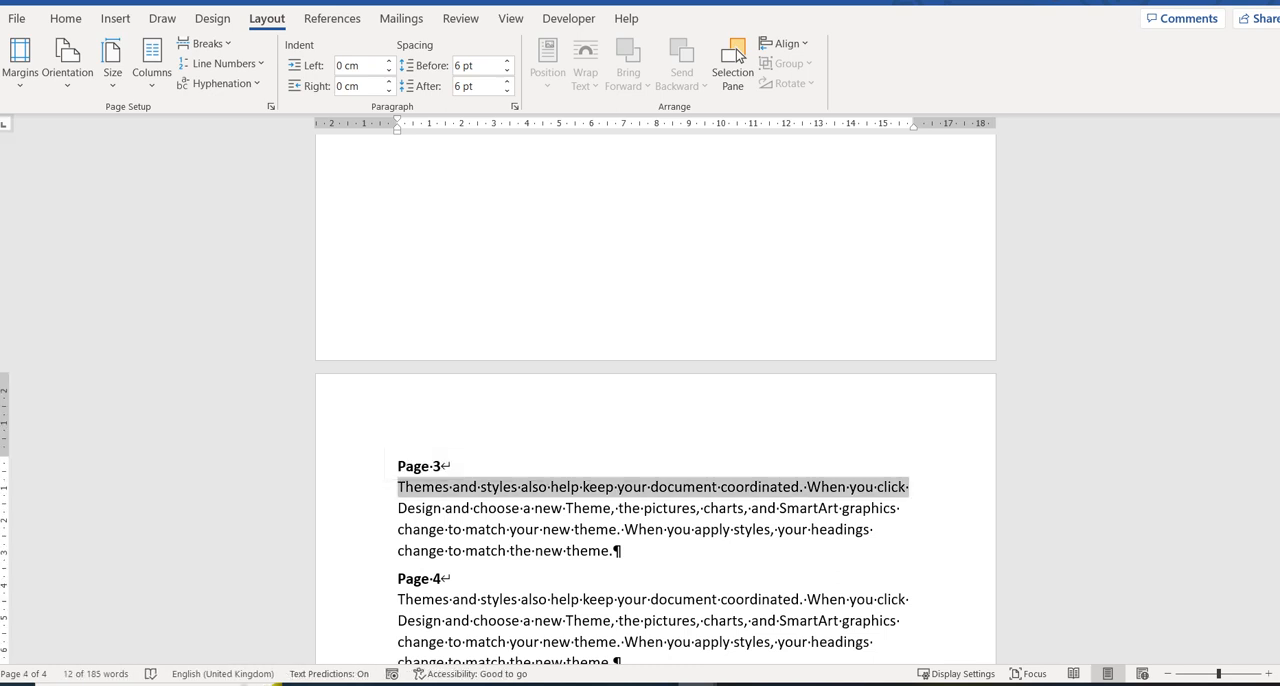
click(374, 466)
click(398, 466)
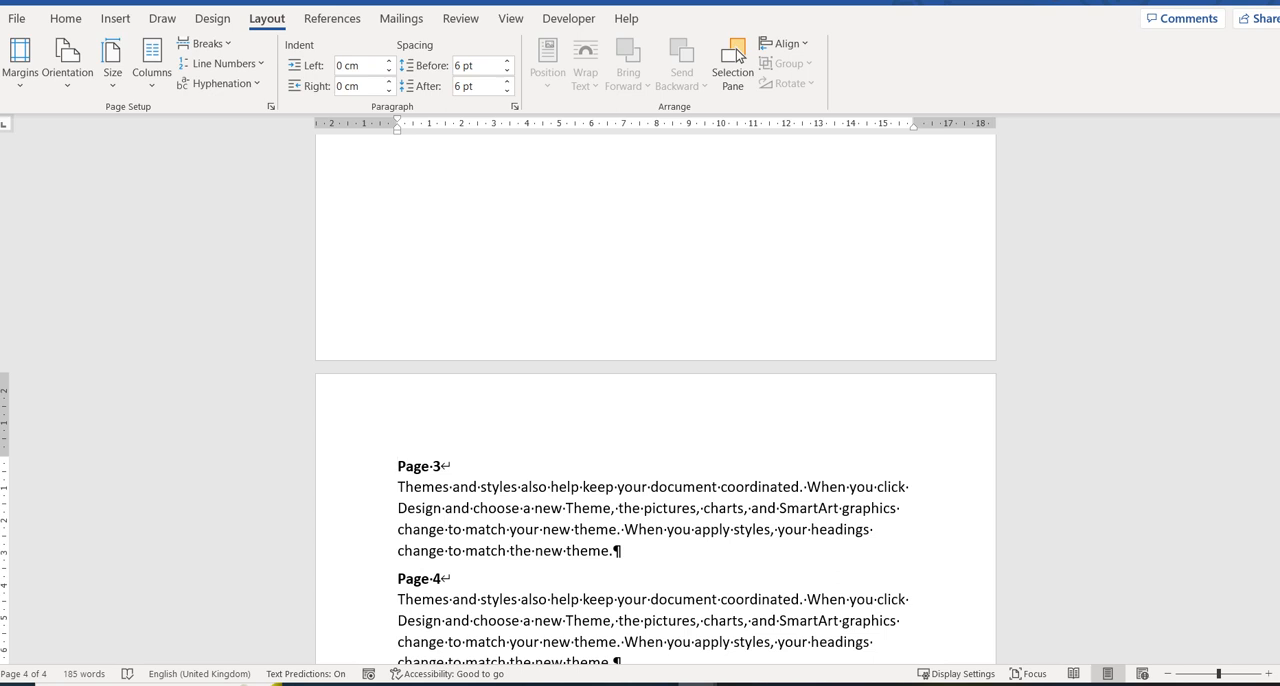
Insert an Odd Page section break before the Page 4 heading and check where that section starts.
scroll(737, 55, up, 2)
scroll(737, 55, down, 3)
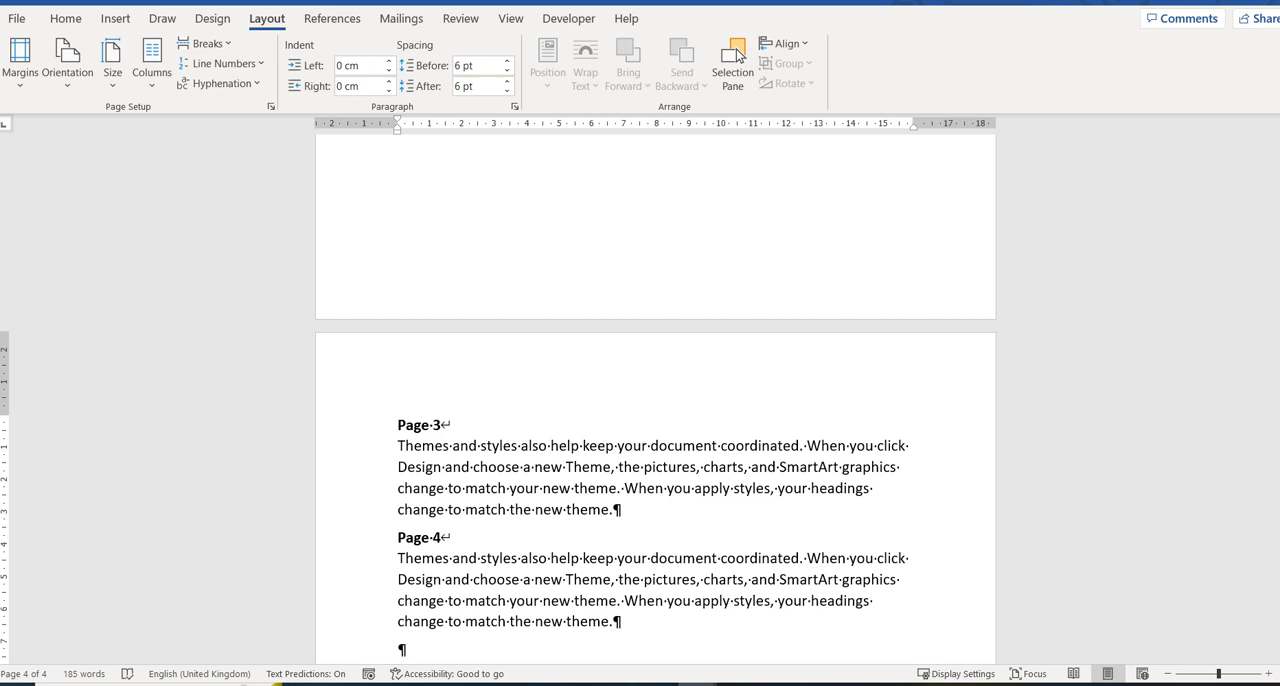
click(398, 538)
click(205, 43)
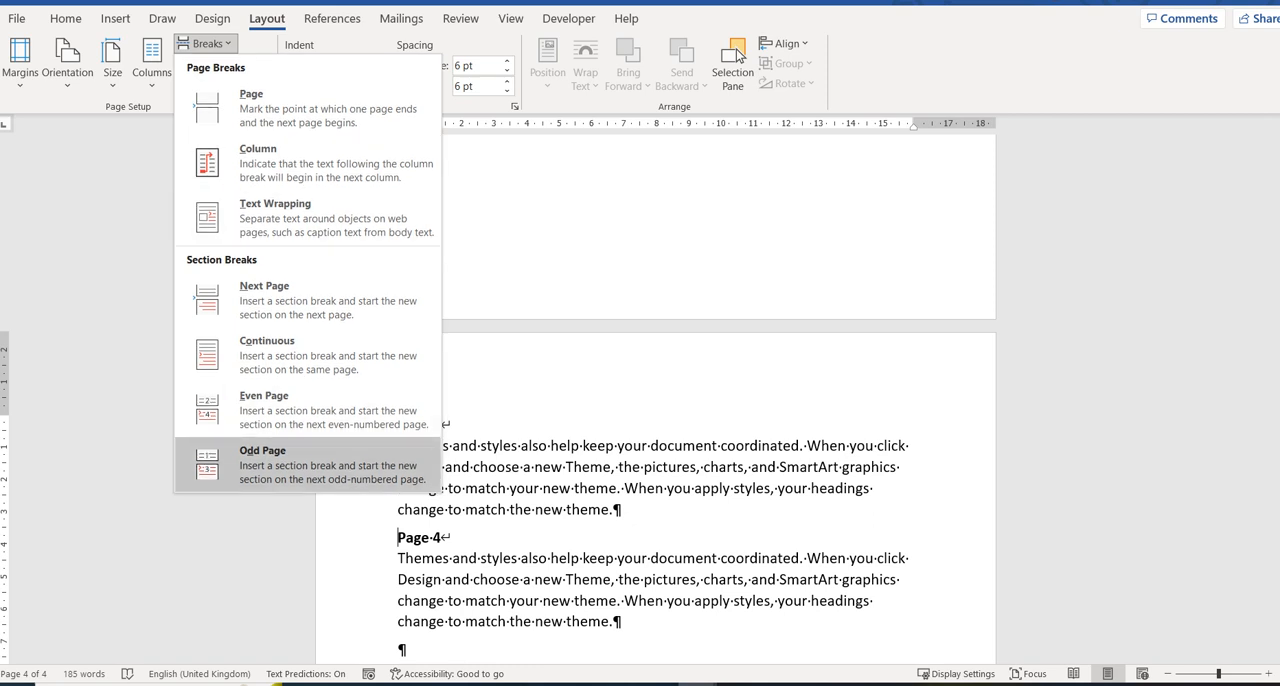
click(308, 465)
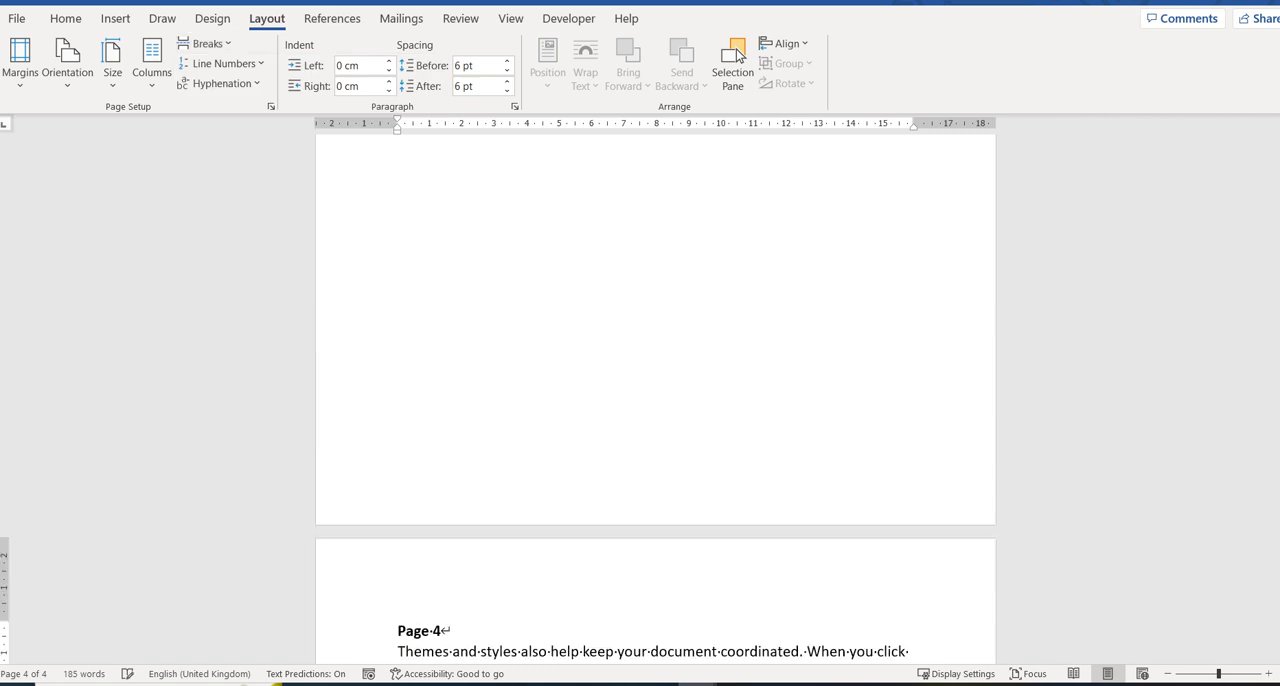
scroll(655, 400, up, 3)
scroll(655, 400, down, 2)
scroll(738, 55, down, 5)
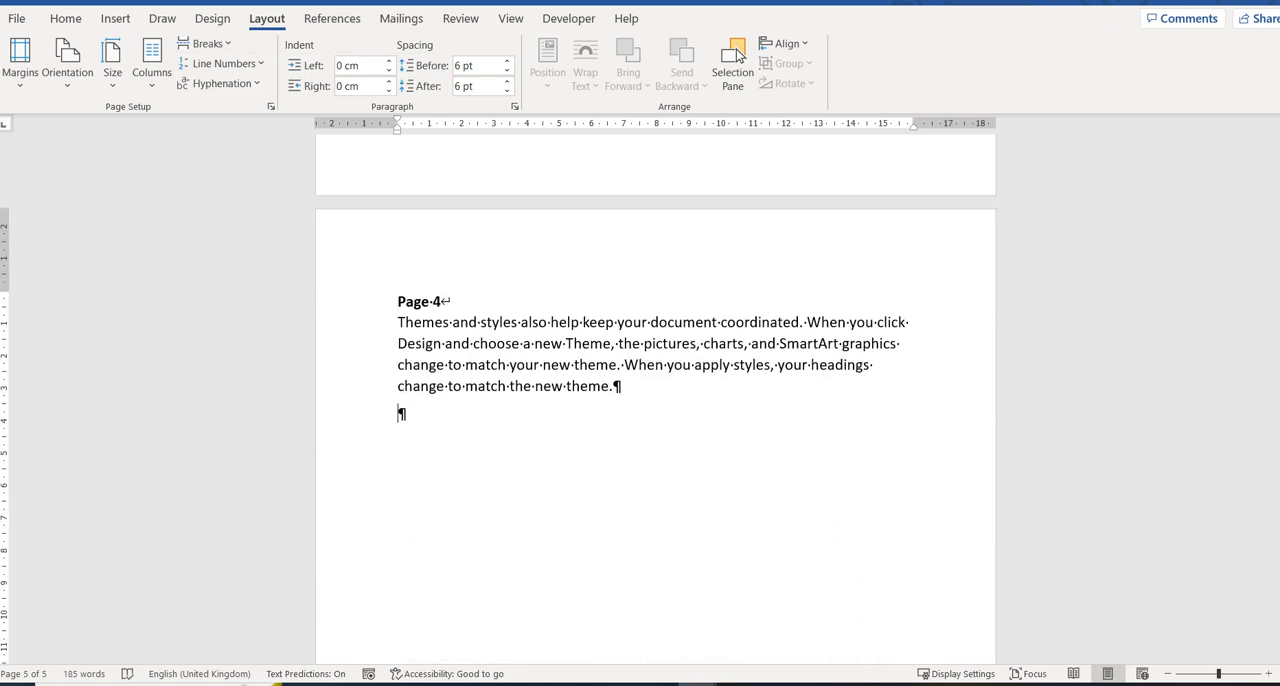
Copy the Page 4 heading and paragraph, paste them below the original, and change the copied heading to Page 5.
key(shift+Up)
key(shift+Up)
key(shift+Up)
key(shift+Up)
key(shift+Up)
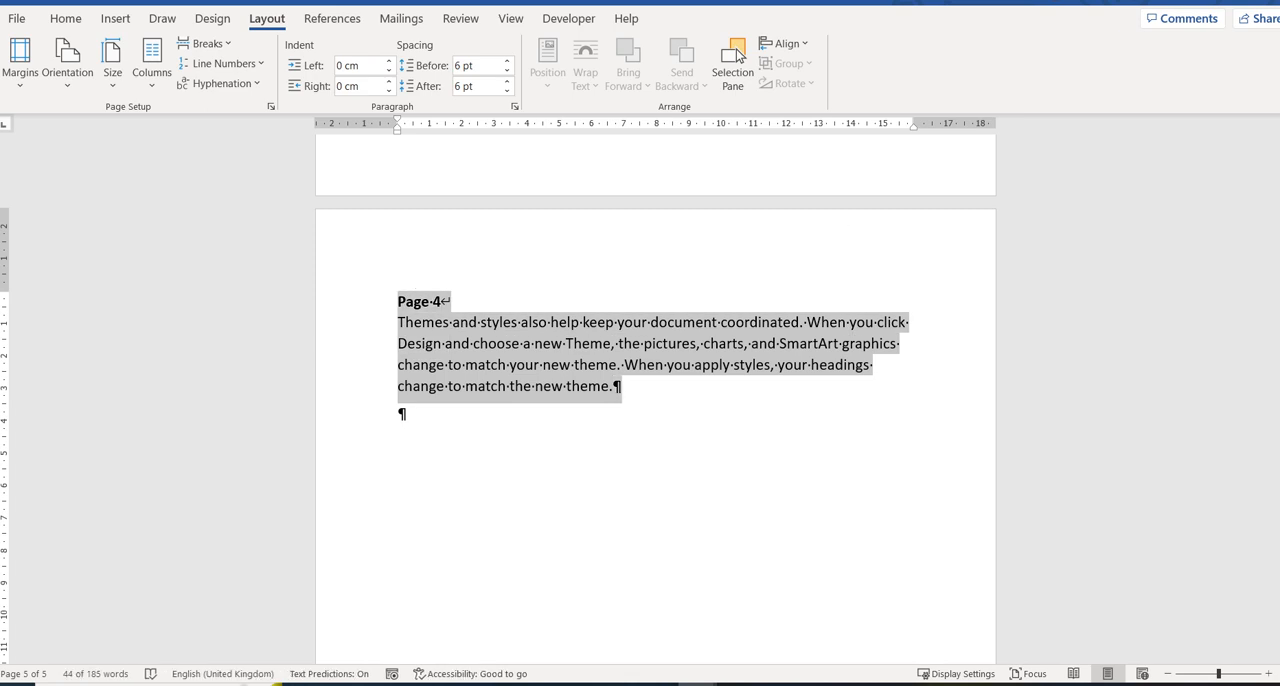
key(ctrl+c)
key(Right)
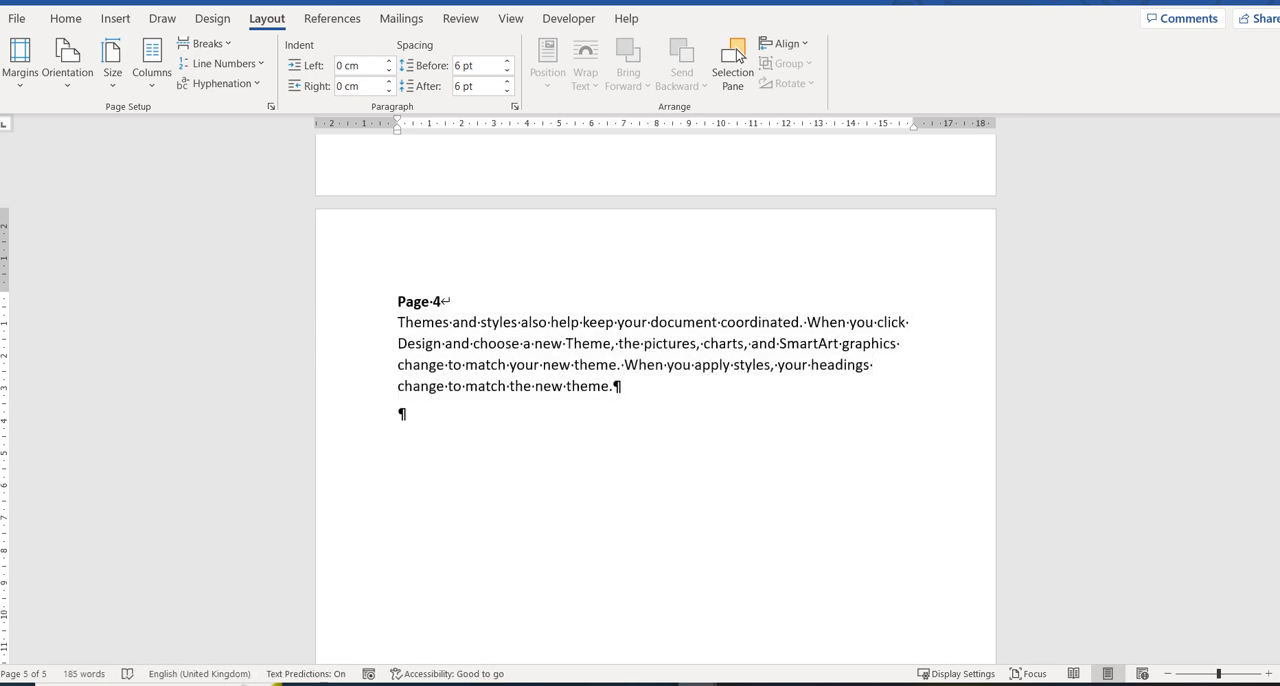
key(ctrl+v)
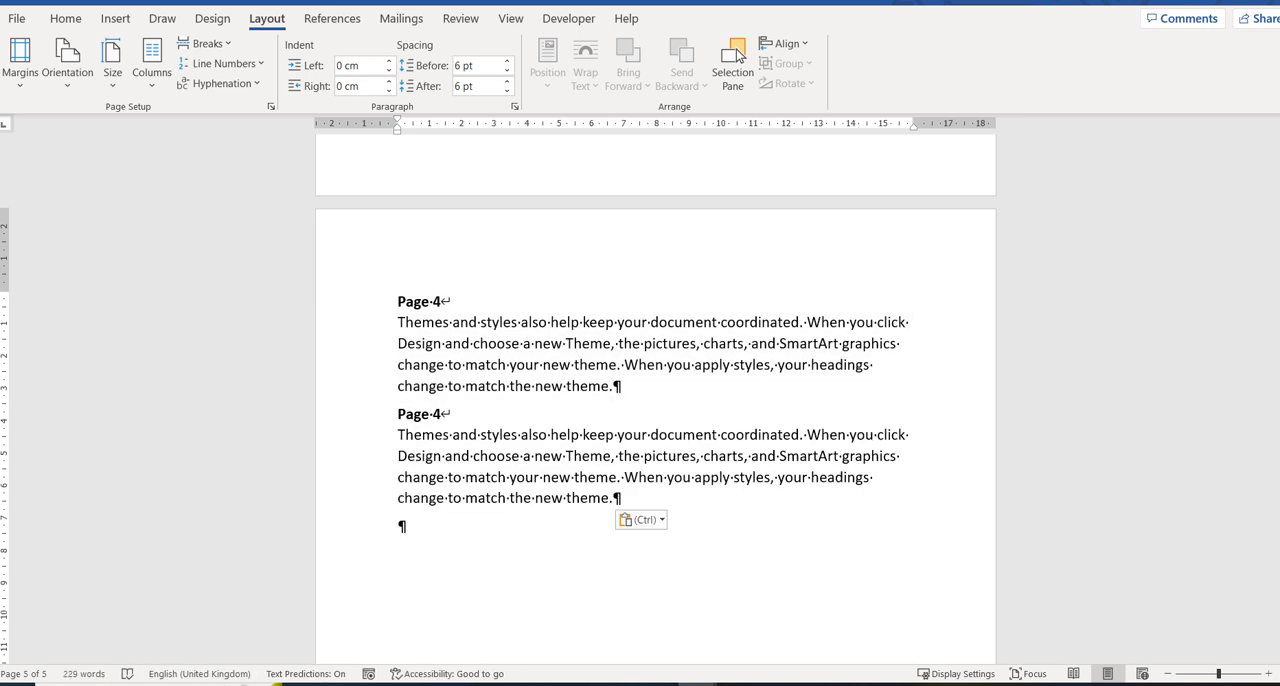
key(BackSpace)
text(5)
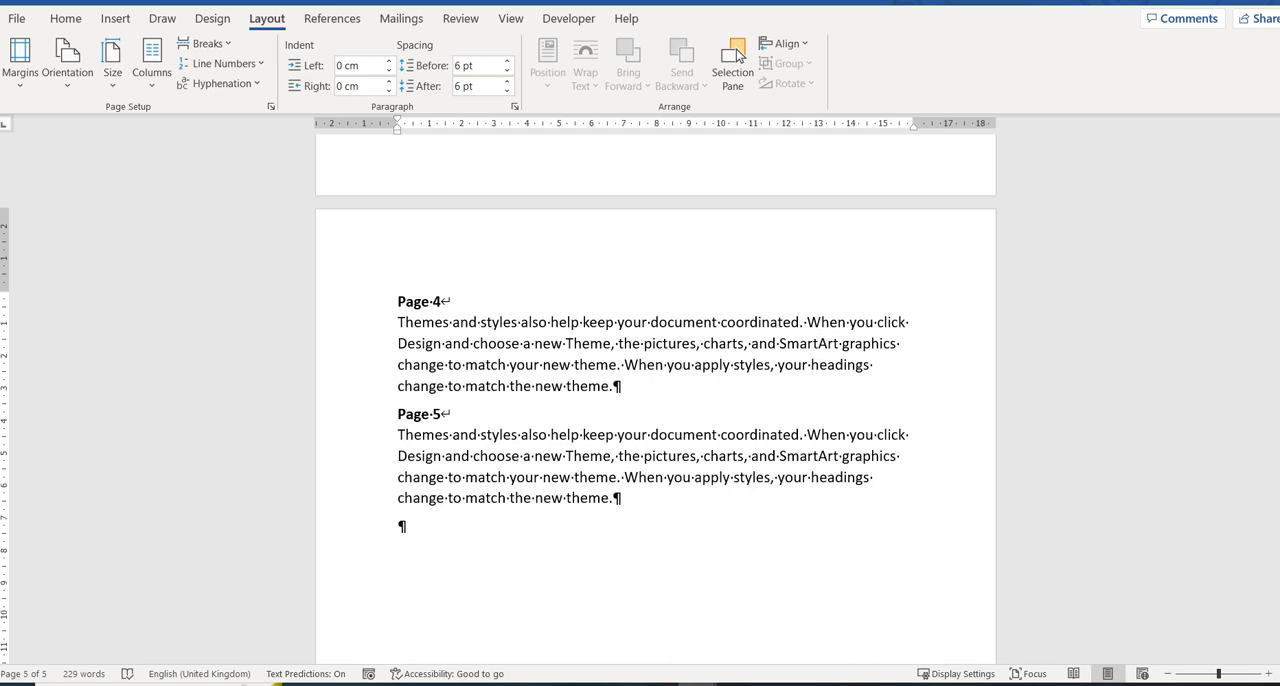
Insert an Odd Page section break before the Page 5 heading and check where the new section starts.
key(alt+p)
key(b)
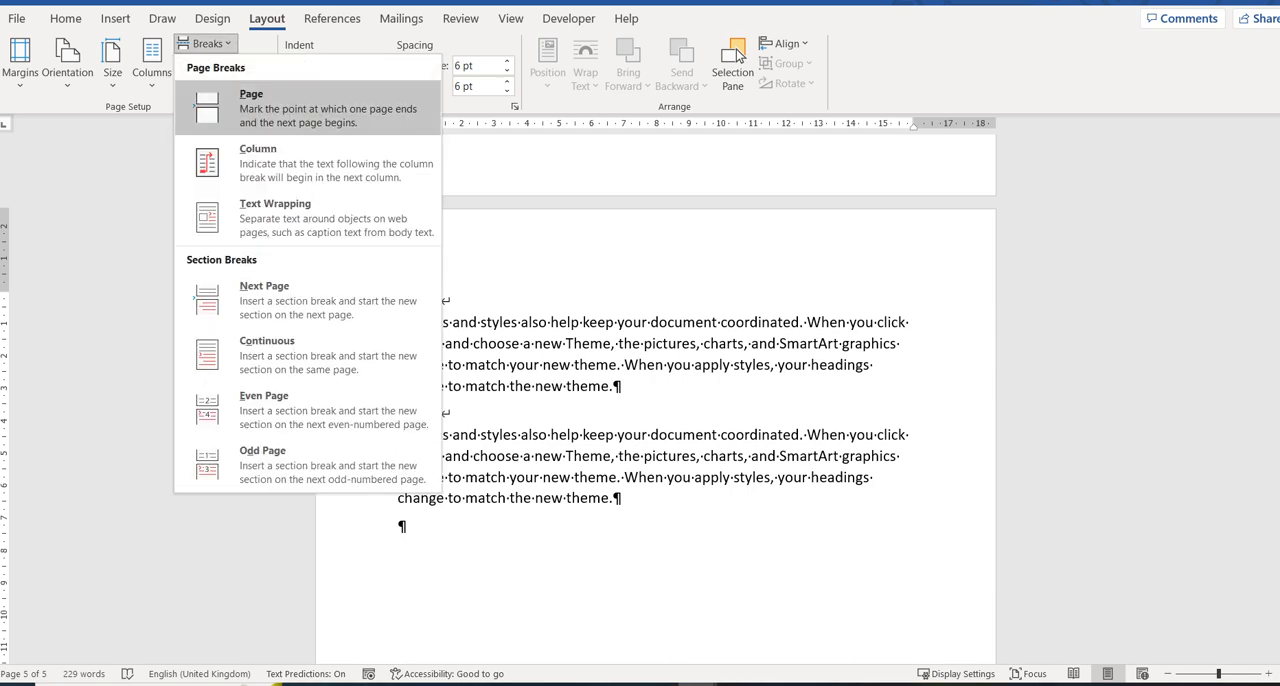
key(Down)
key(Down)
key(Down)
key(Down)
key(Down)
key(Down)
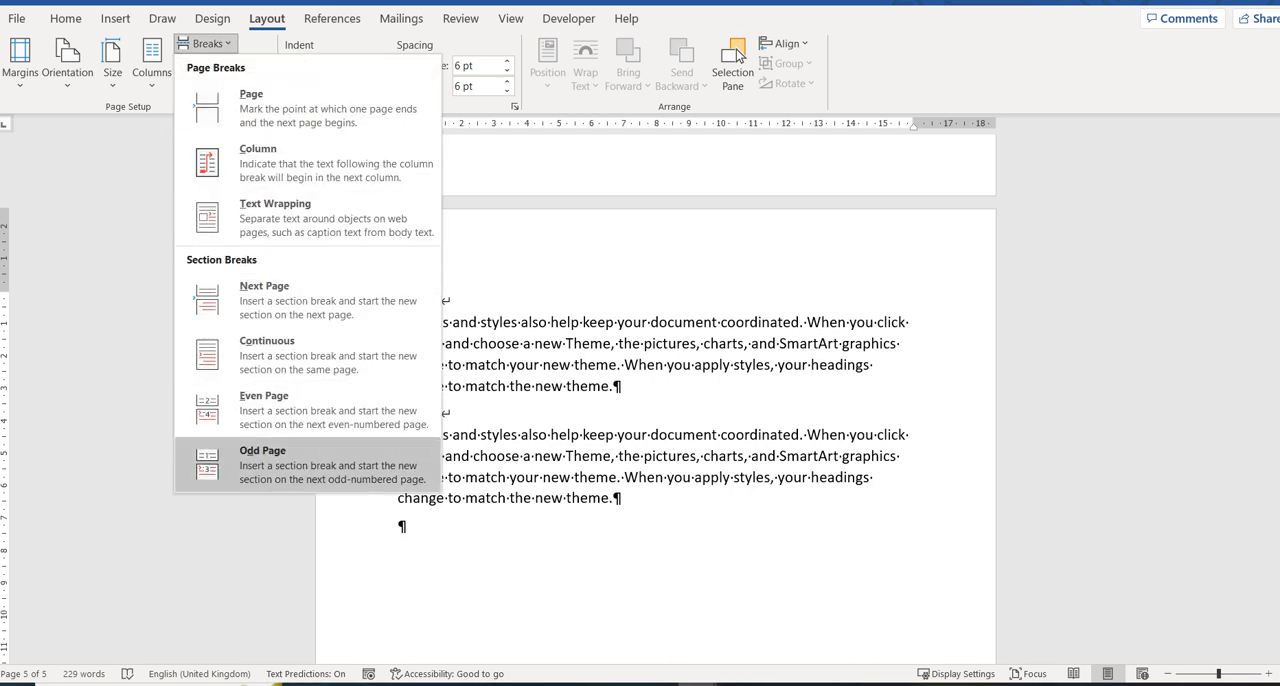
key(Up)
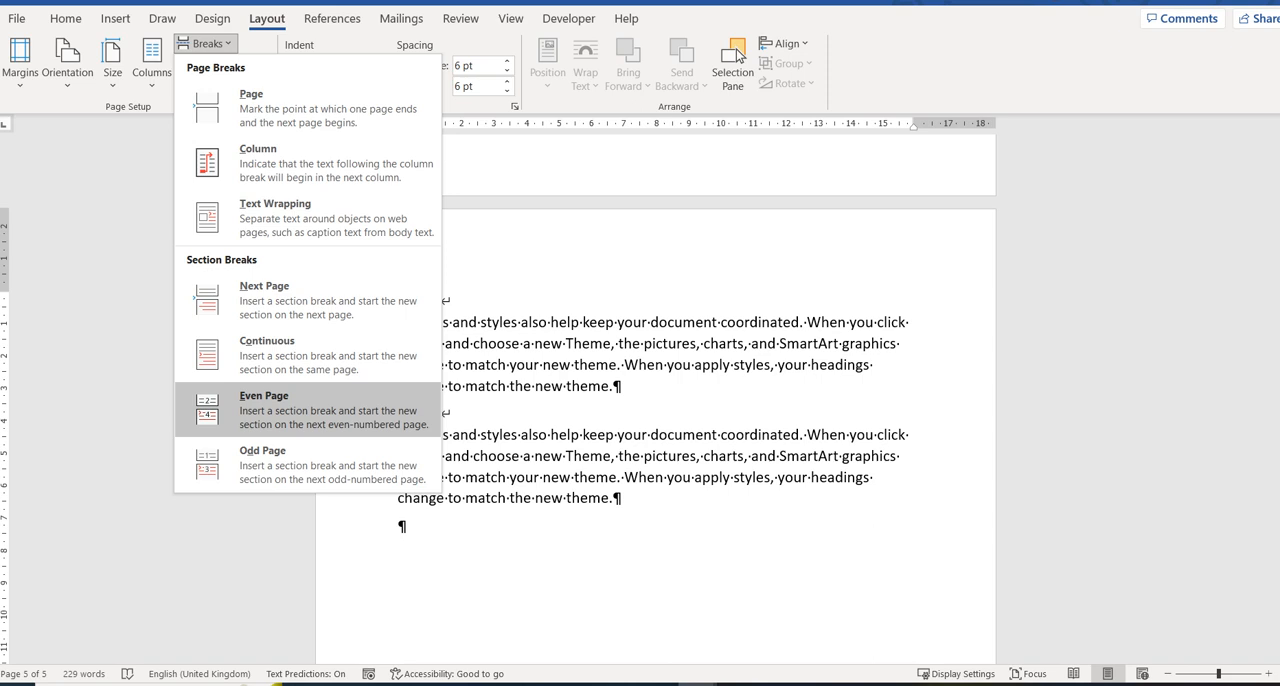
key(Down)
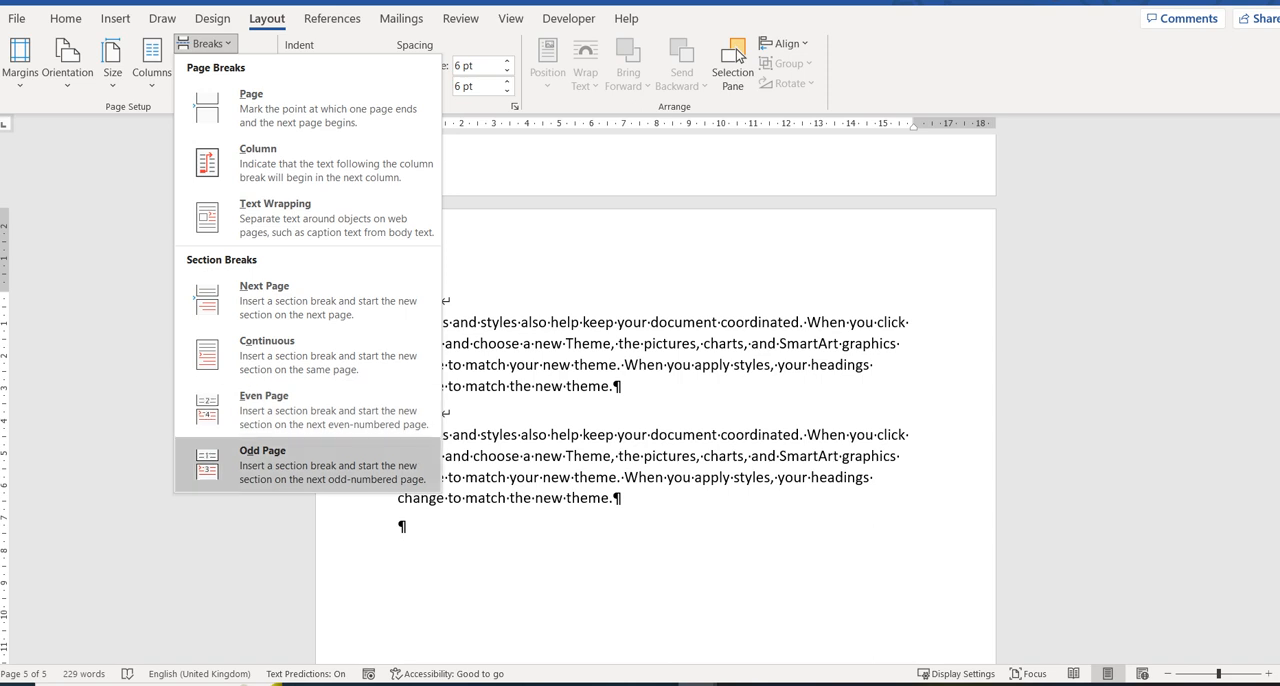
key(Return)
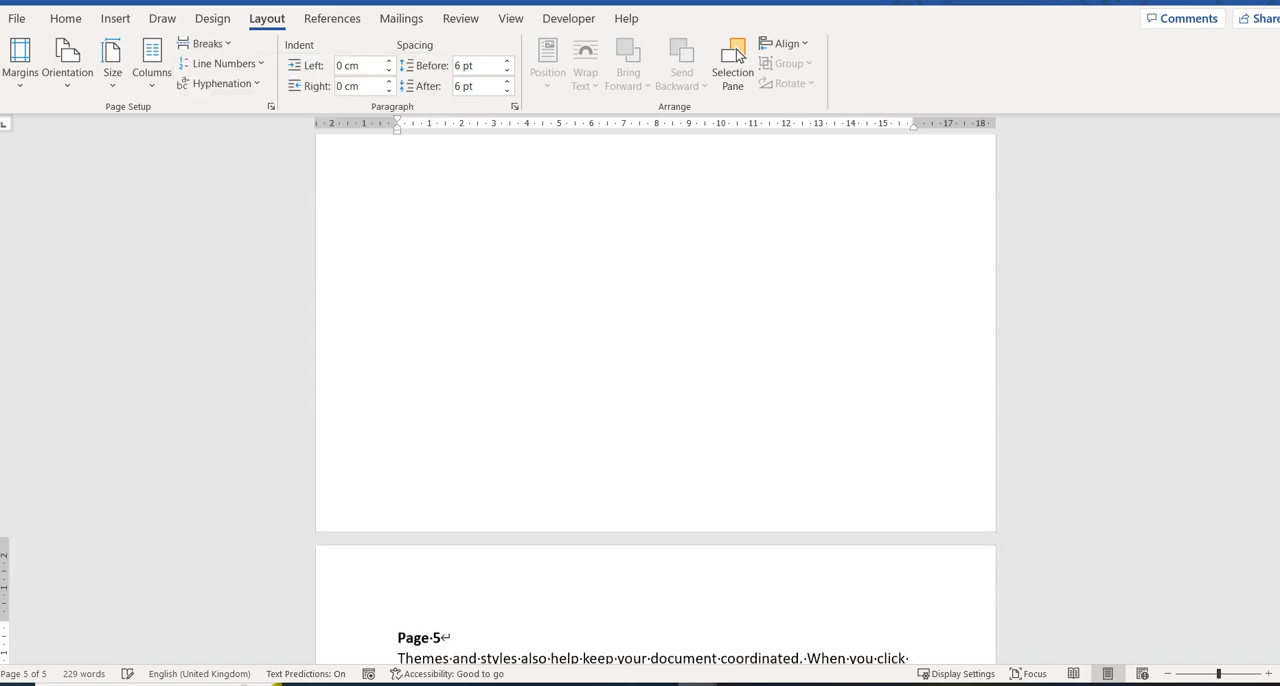
key(Down)
key(Down)
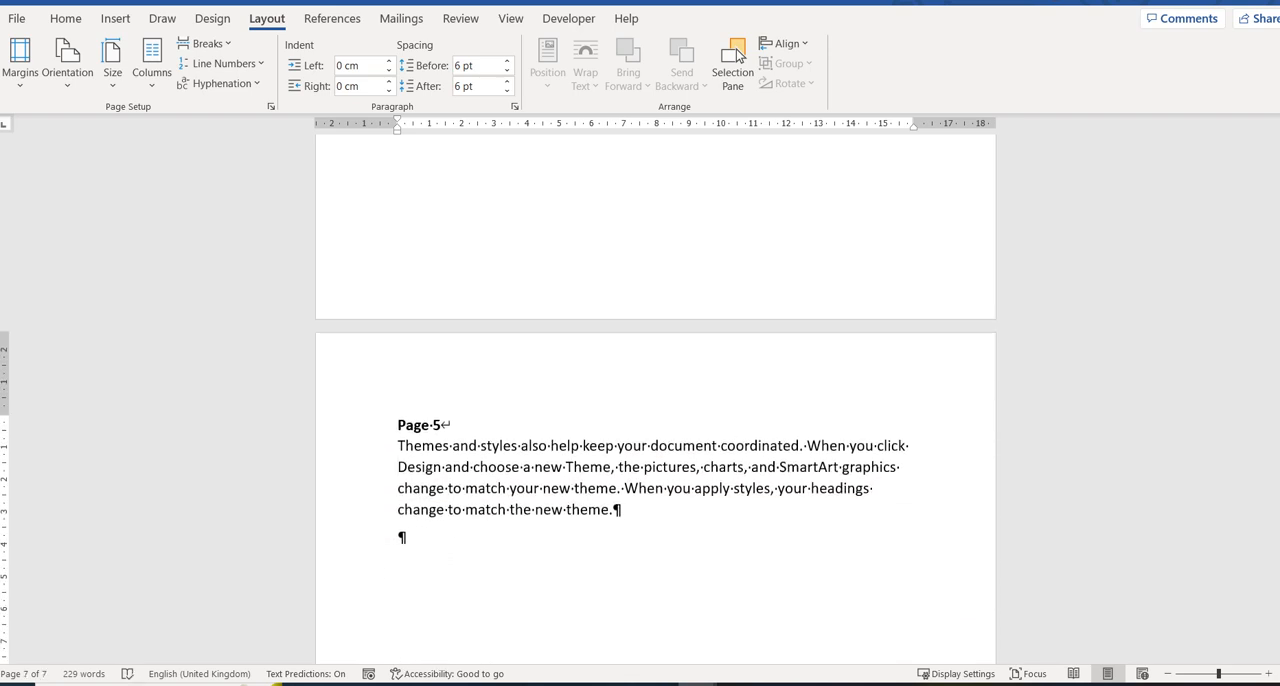
key(Up)
key(Up)
key(Up)
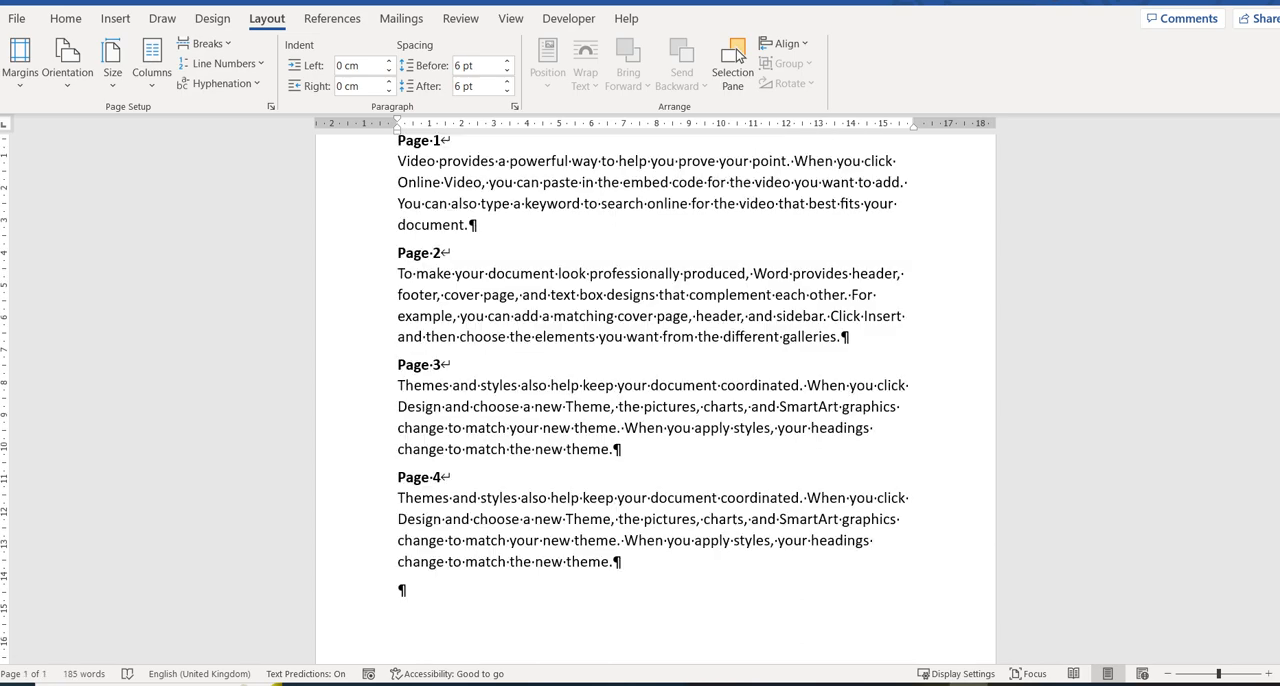
Insert a Next Page section break before the Page 2 heading in the document without breaks.
scroll(737, 55, up, 2)
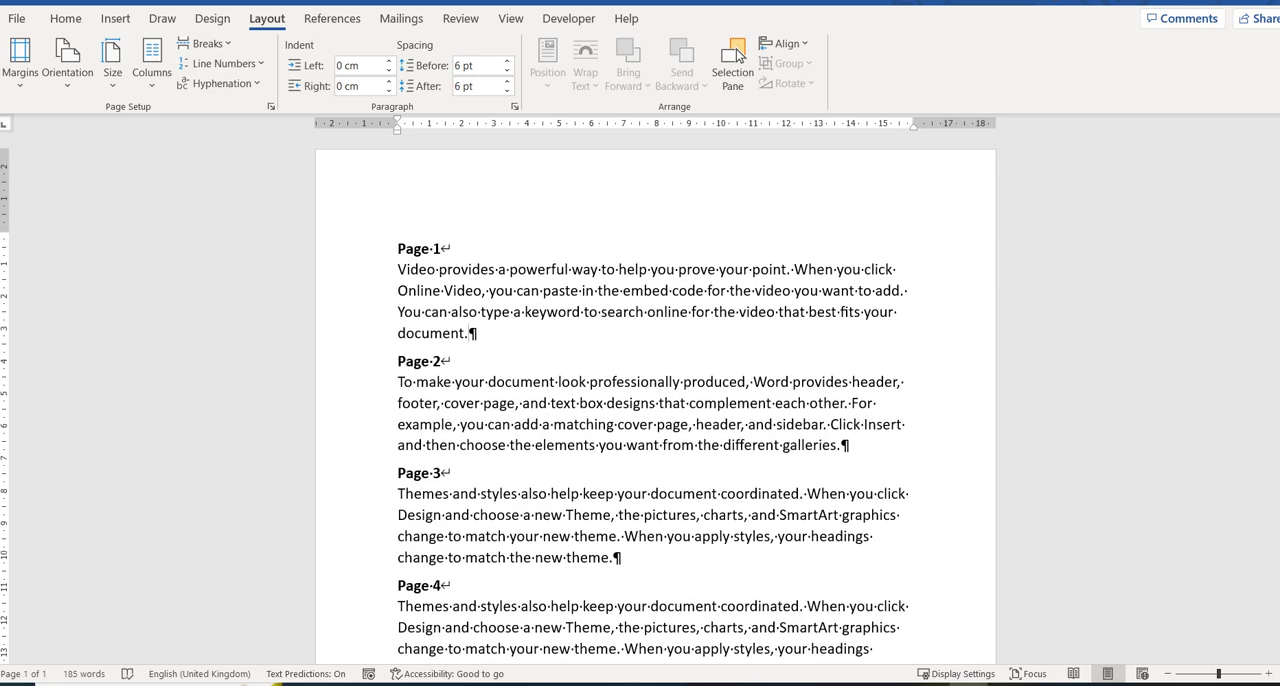
click(207, 43)
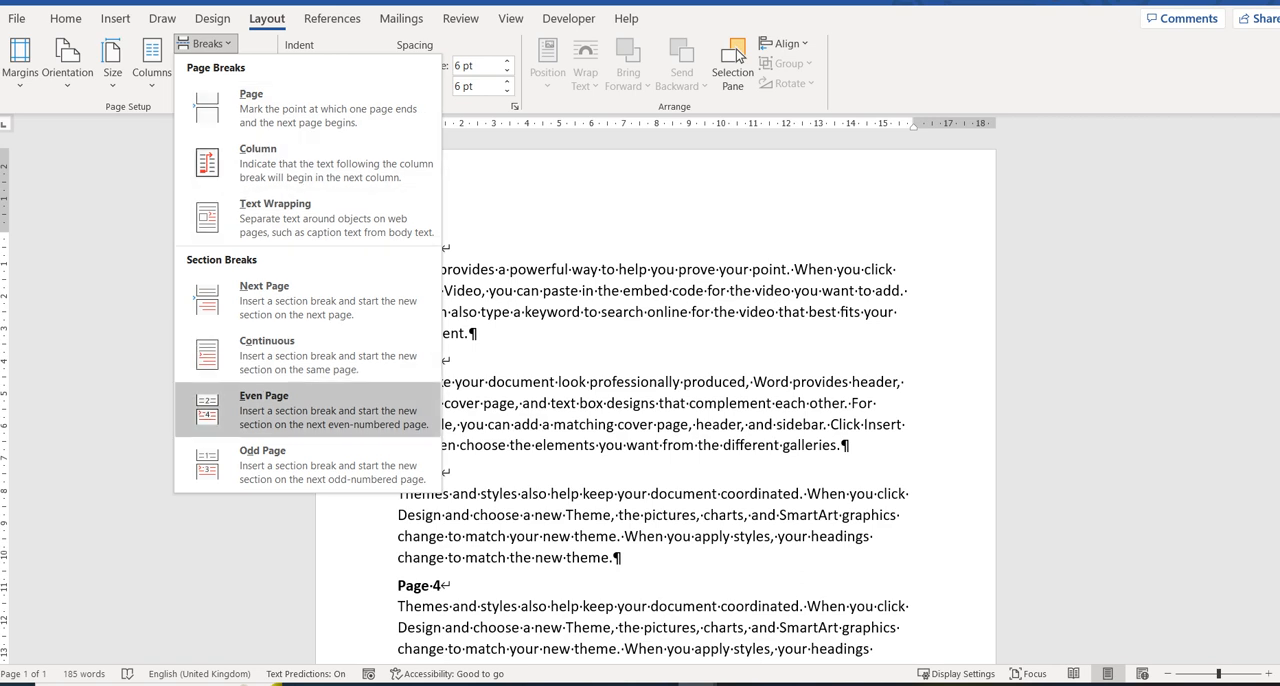
key(Escape)
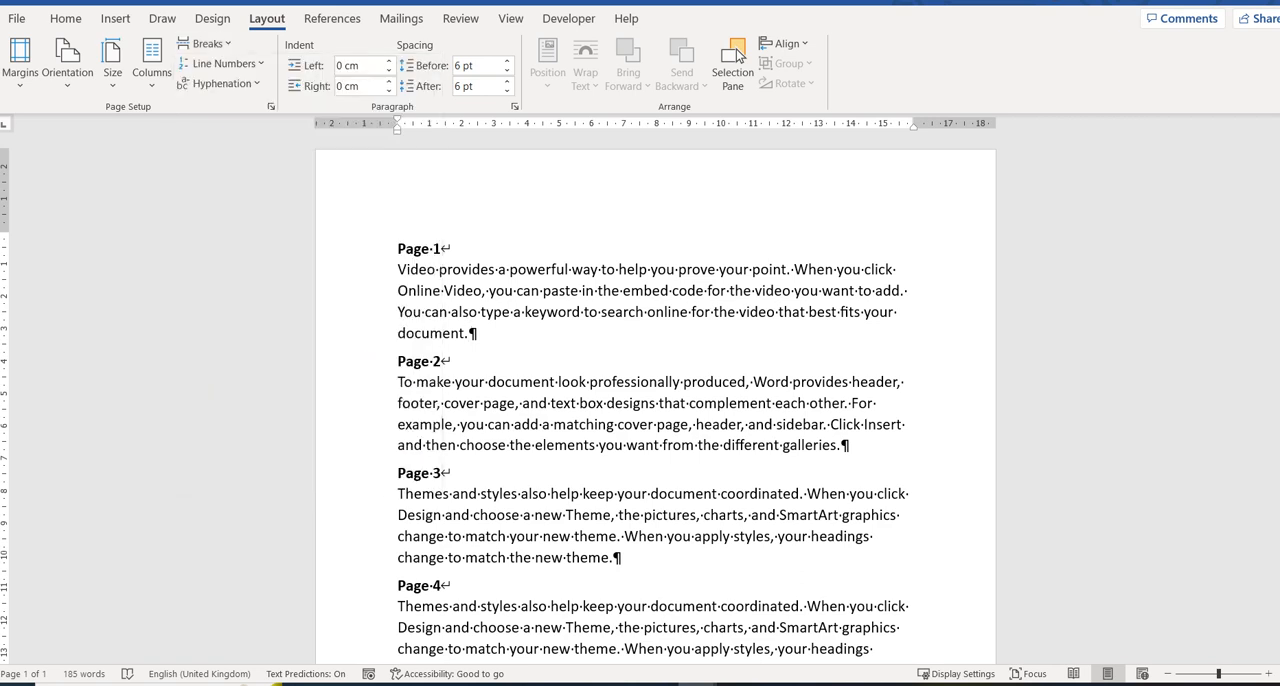
click(207, 43)
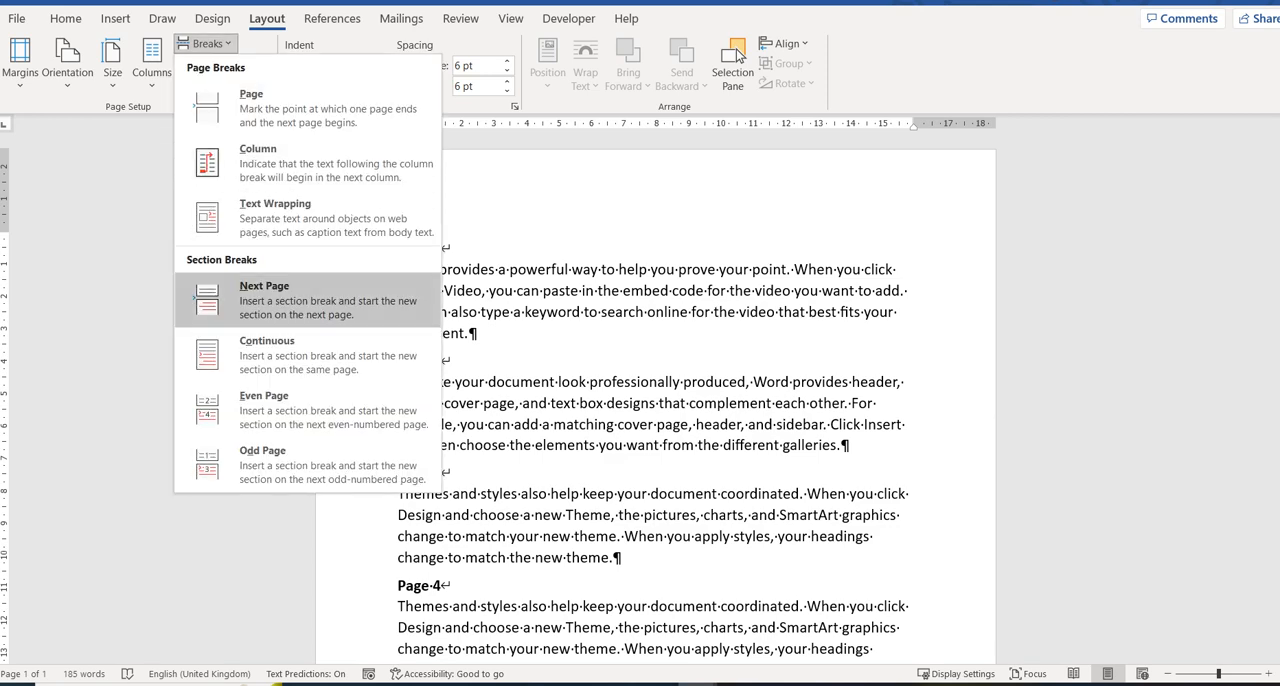
key(Return)
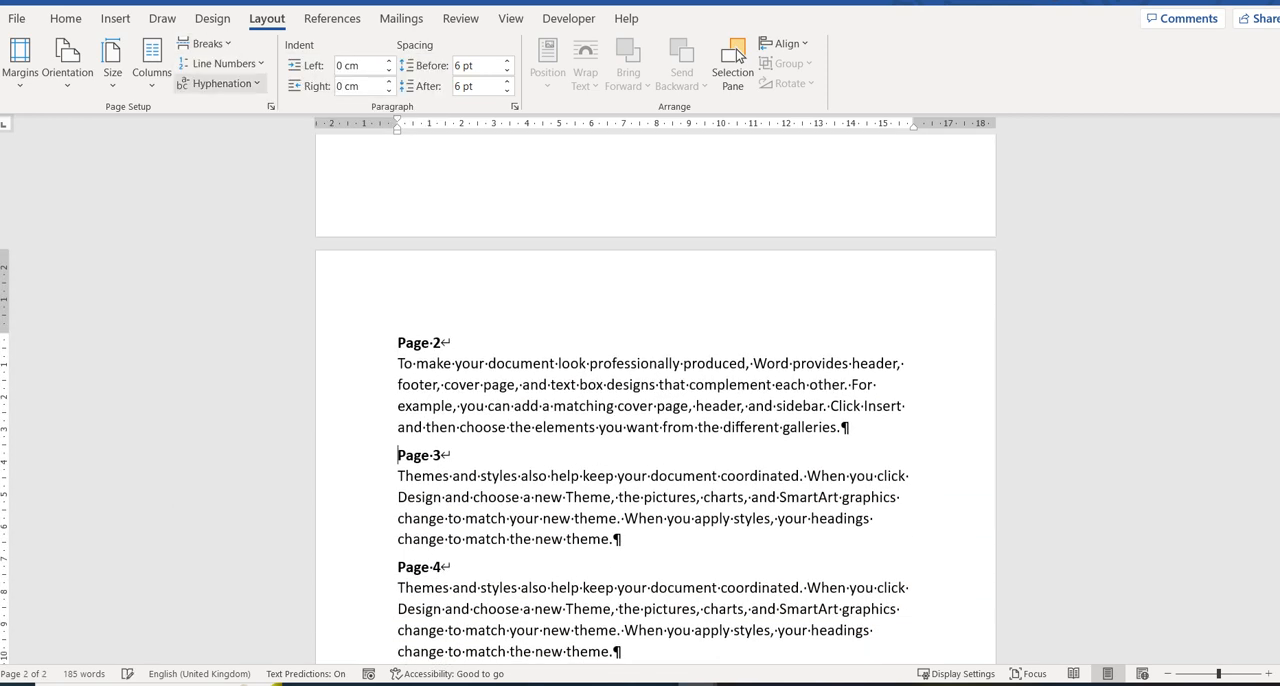
Insert an Odd Page section break before the Page 3 heading.
click(207, 43)
key(Down)
key(Down)
key(Down)
key(Down)
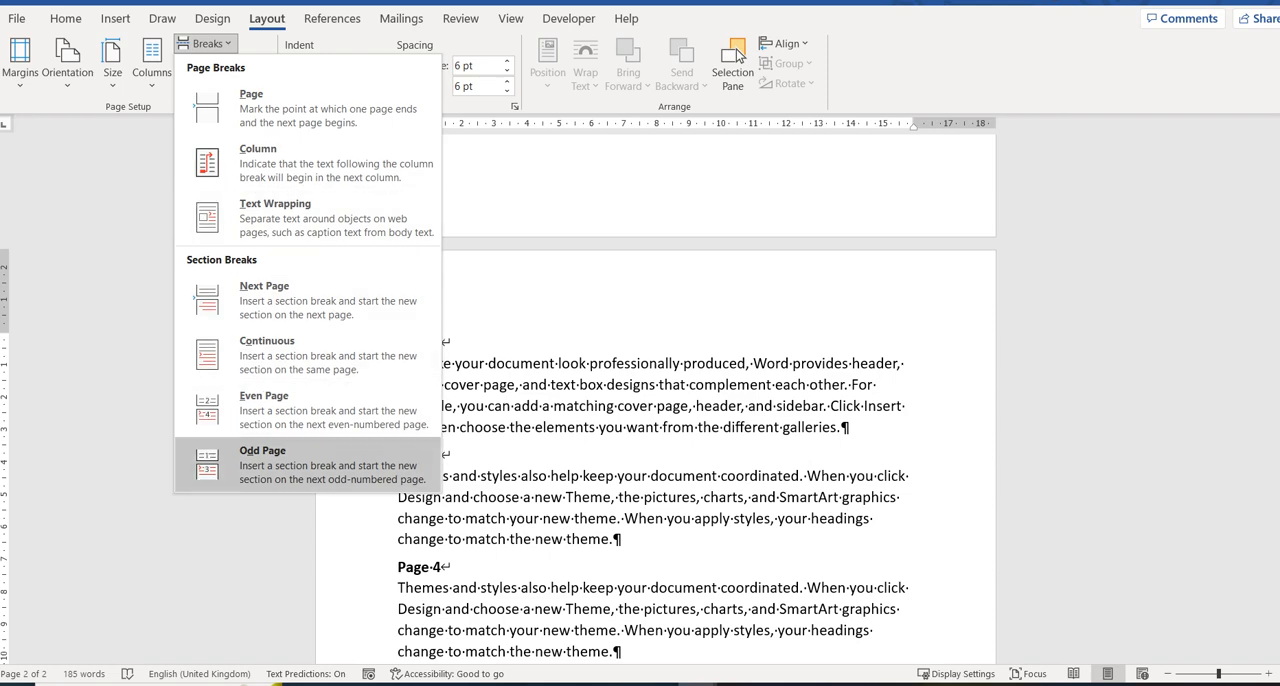
key(Return)
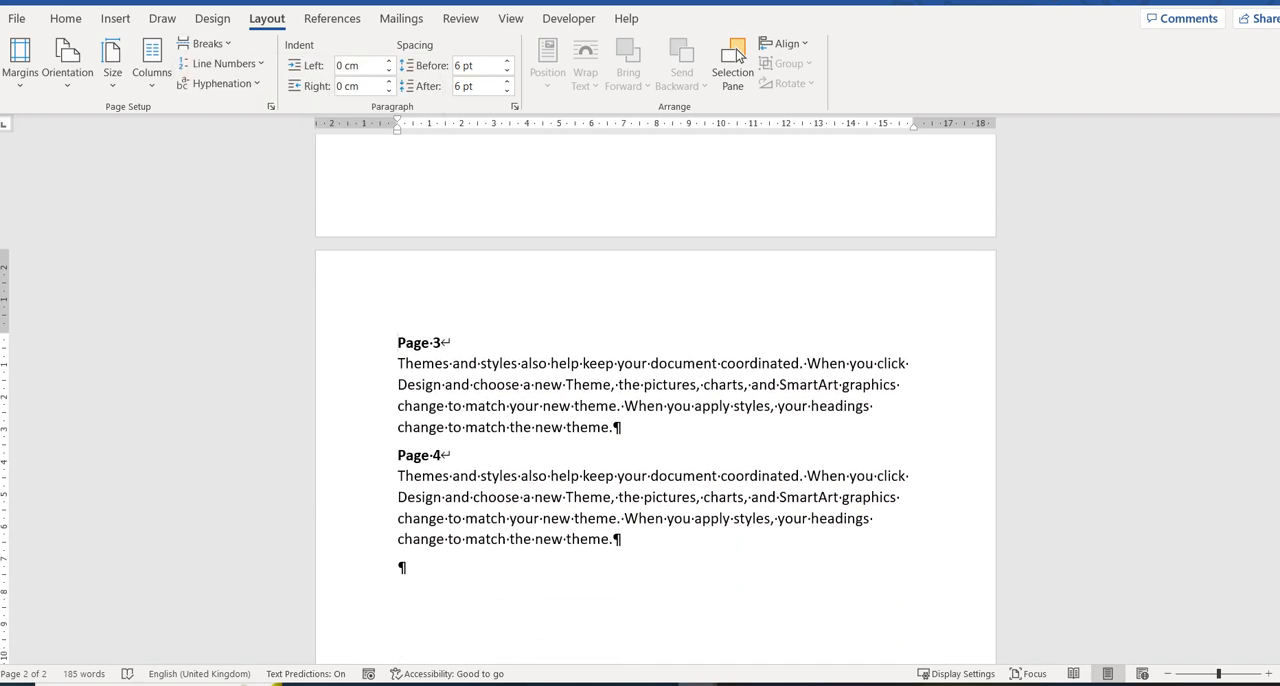
Insert a section break before the Page 4 heading so its text starts on a new page.
key(ctrl+Down)
click(207, 43)
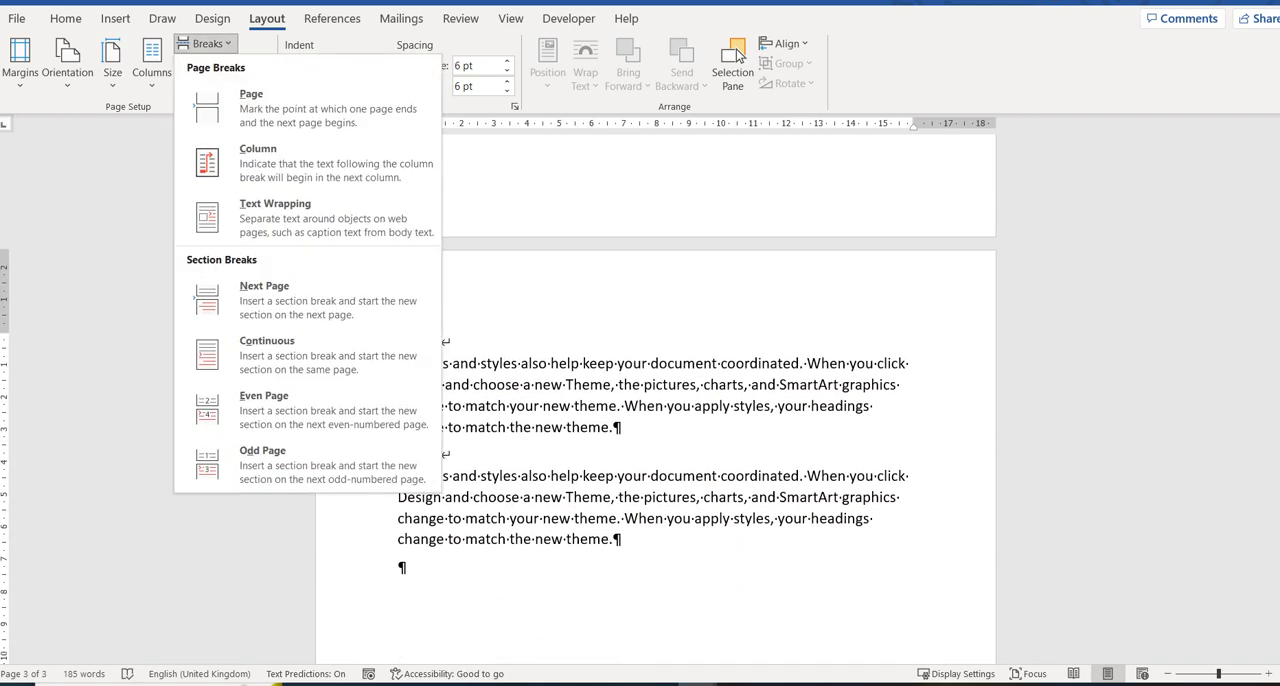
key(Return)
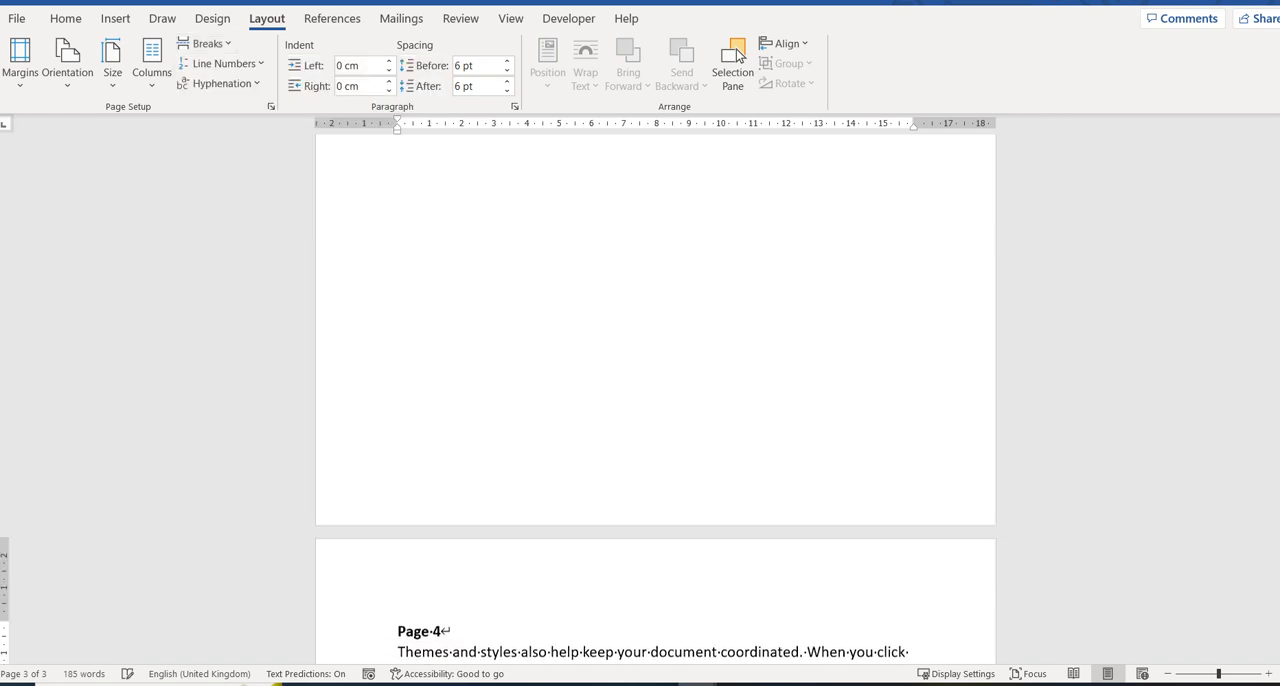